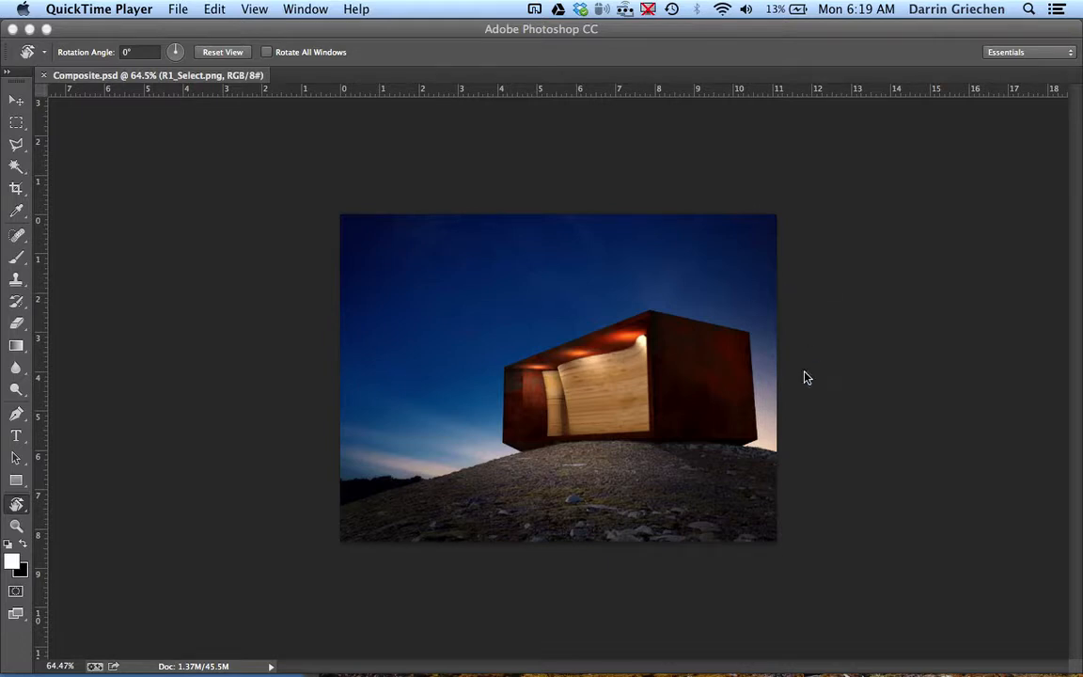
Switch to Photoshop and examine the finished Composite.psd image and its layer stack, including the Original Passes group.
{"action": "left_click", "coordinate": [823, 440]}
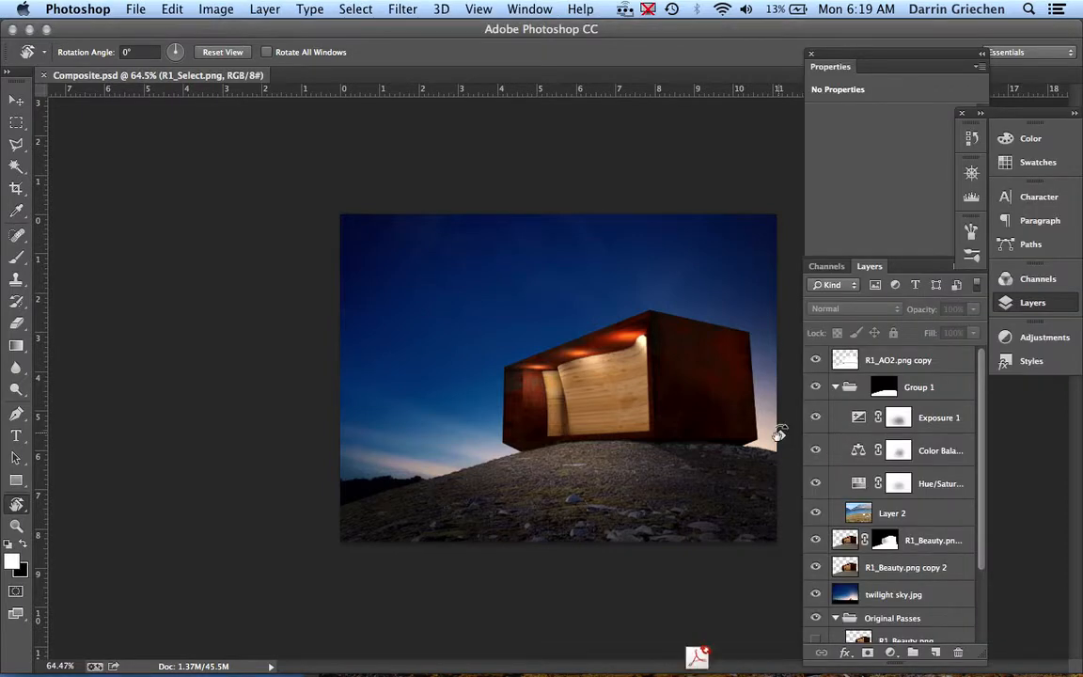
{"action": "scroll", "coordinate": [780, 434], "scroll_direction": "up", "scroll_amount": 3}
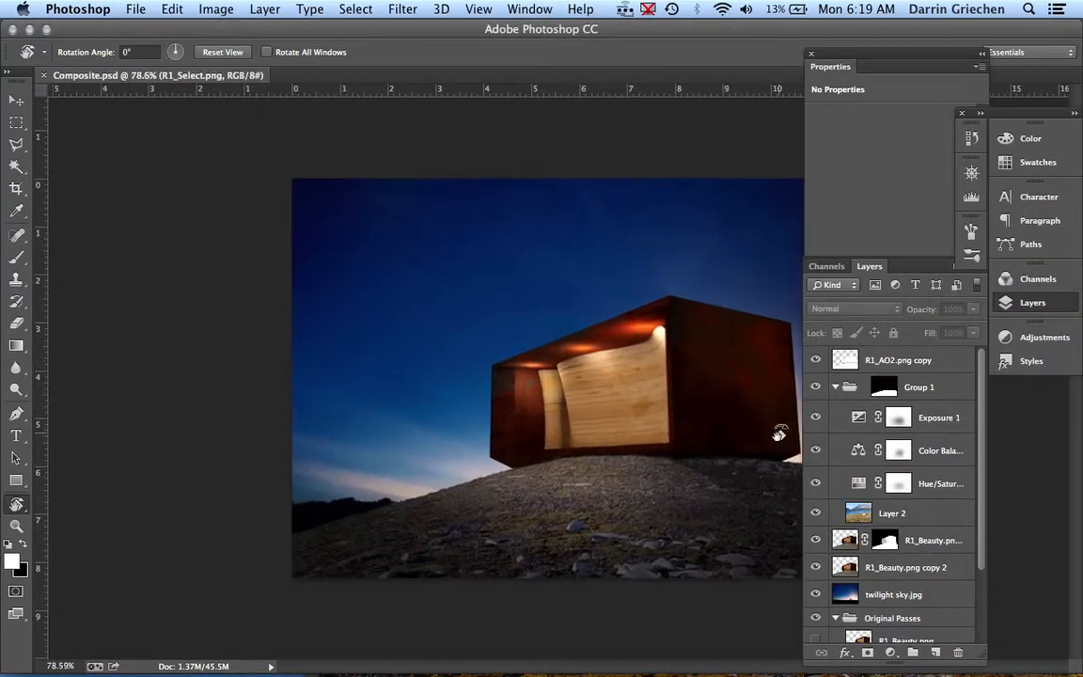
{"action": "scroll", "coordinate": [780, 433], "scroll_direction": "up", "scroll_amount": 3}
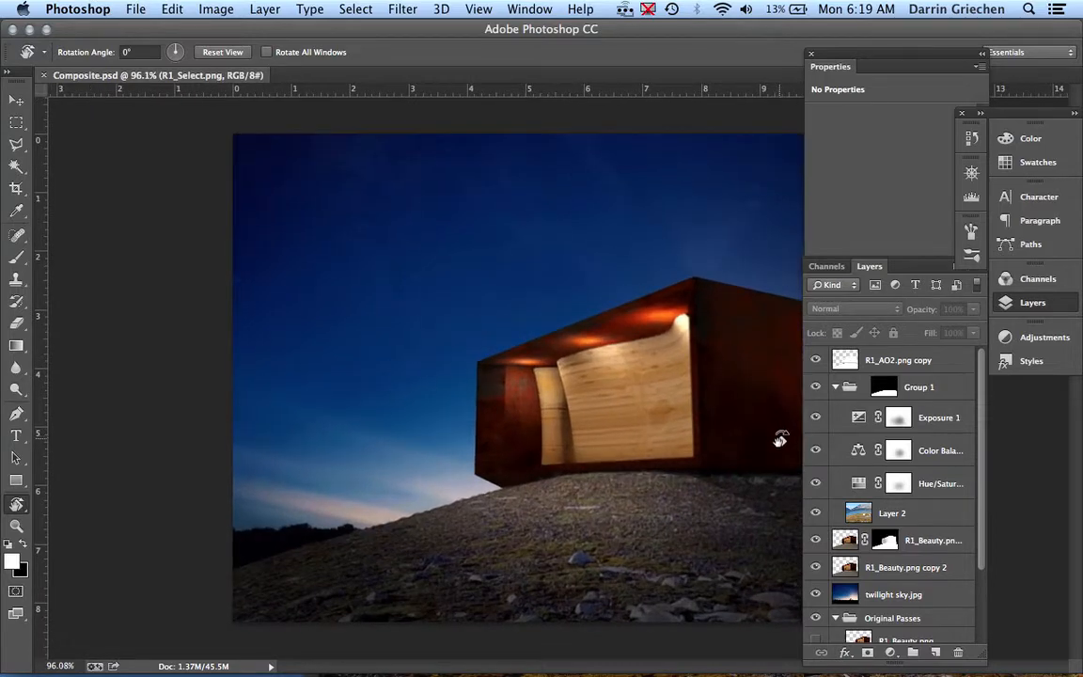
{"action": "scroll", "coordinate": [780, 440], "scroll_direction": "down", "scroll_amount": 3}
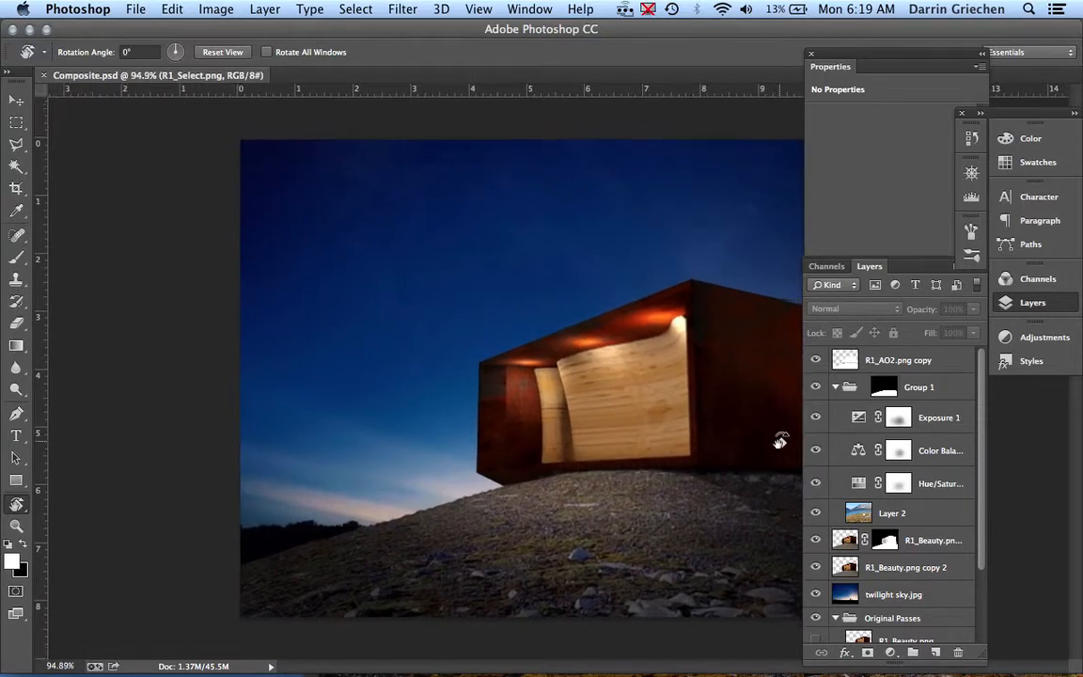
{"action": "scroll", "coordinate": [780, 440], "scroll_direction": "down", "scroll_amount": 5}
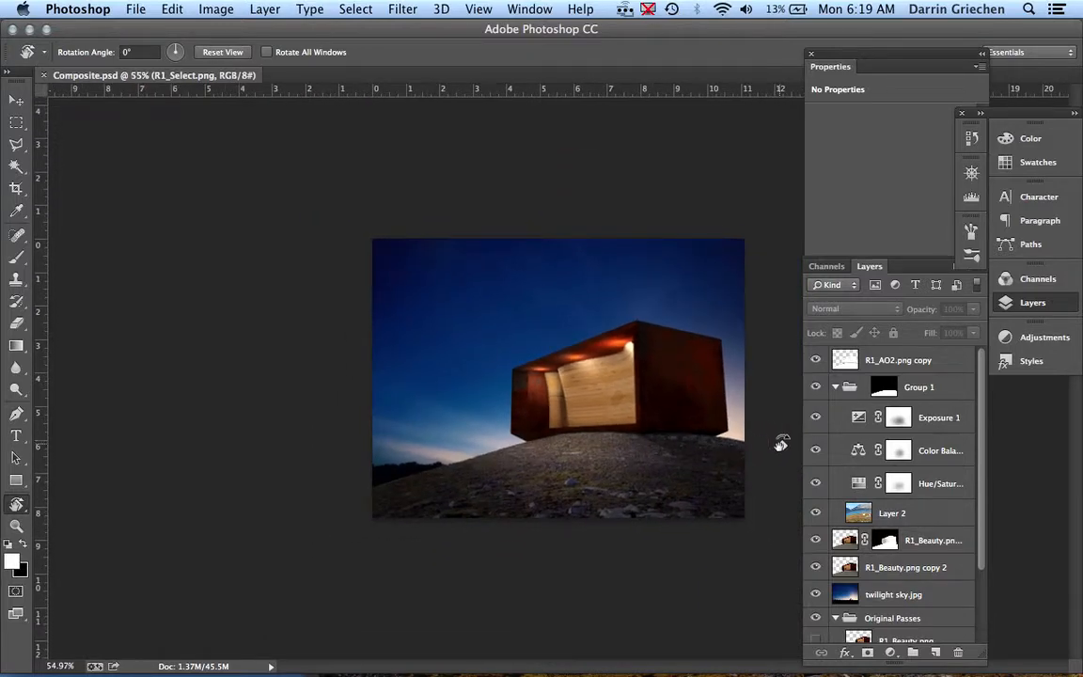
{"action": "left_click_drag", "start_coordinate": [986, 551], "coordinate": [980, 611]}
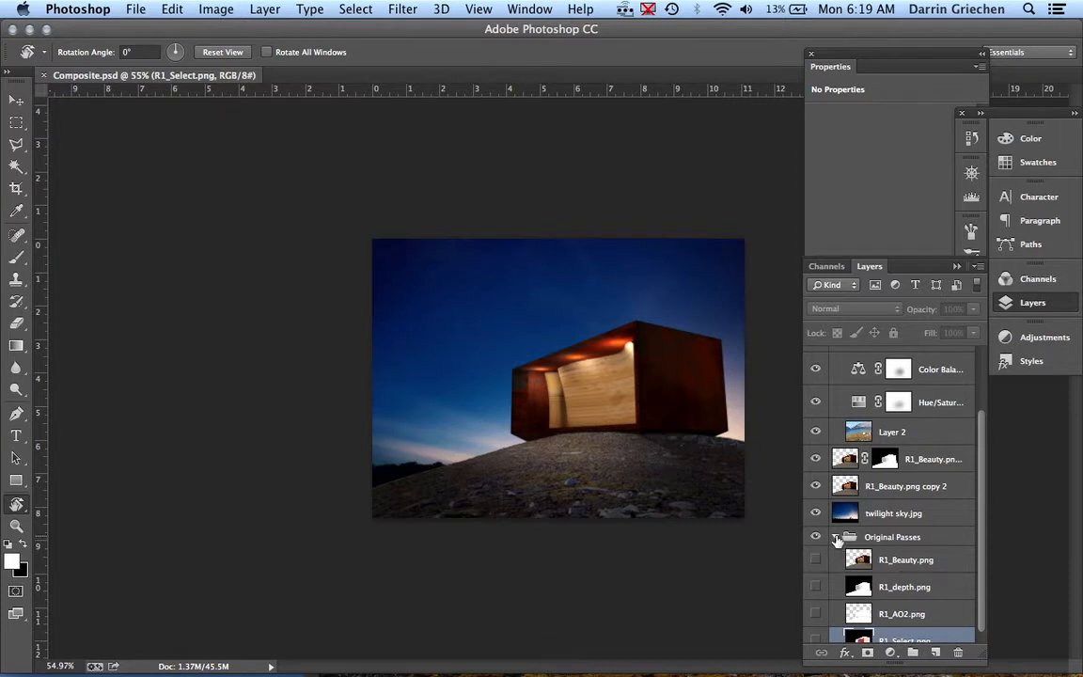
{"action": "left_click_drag", "start_coordinate": [979, 588], "coordinate": [981, 616]}
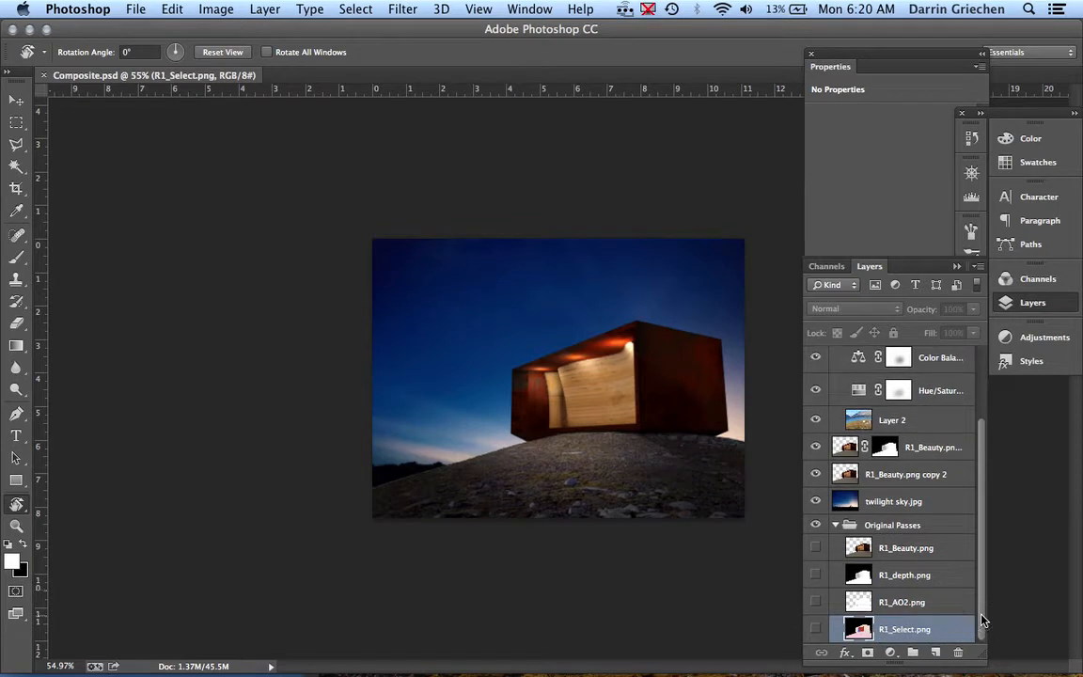
{"action": "left_click", "coordinate": [840, 526]}
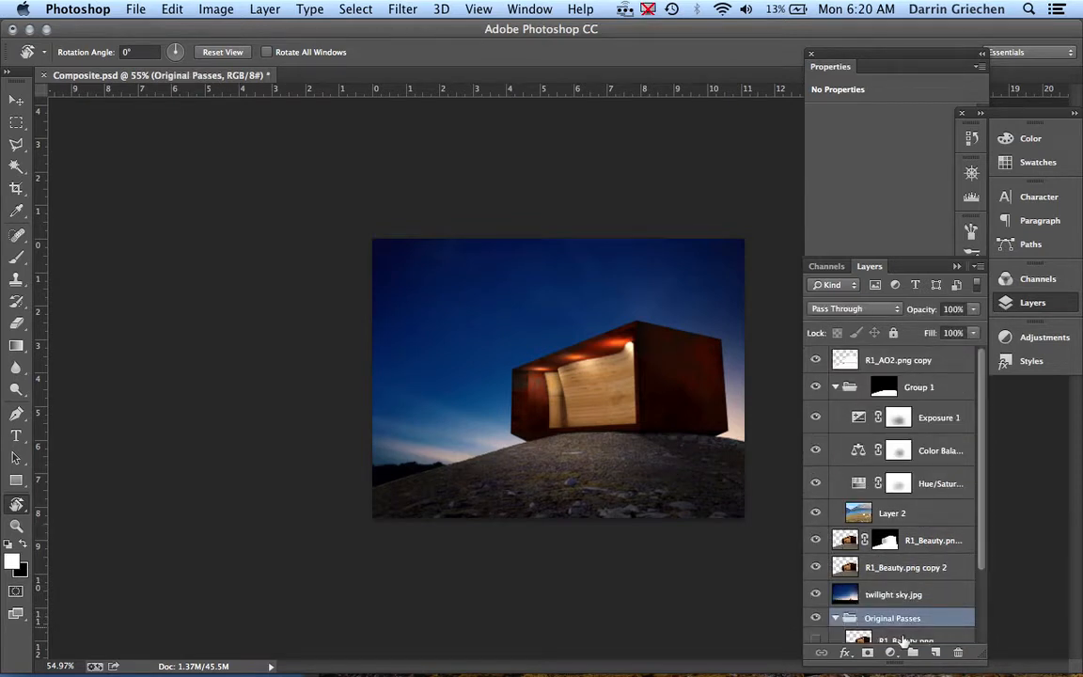
{"action": "left_click_drag", "start_coordinate": [983, 545], "coordinate": [992, 628]}
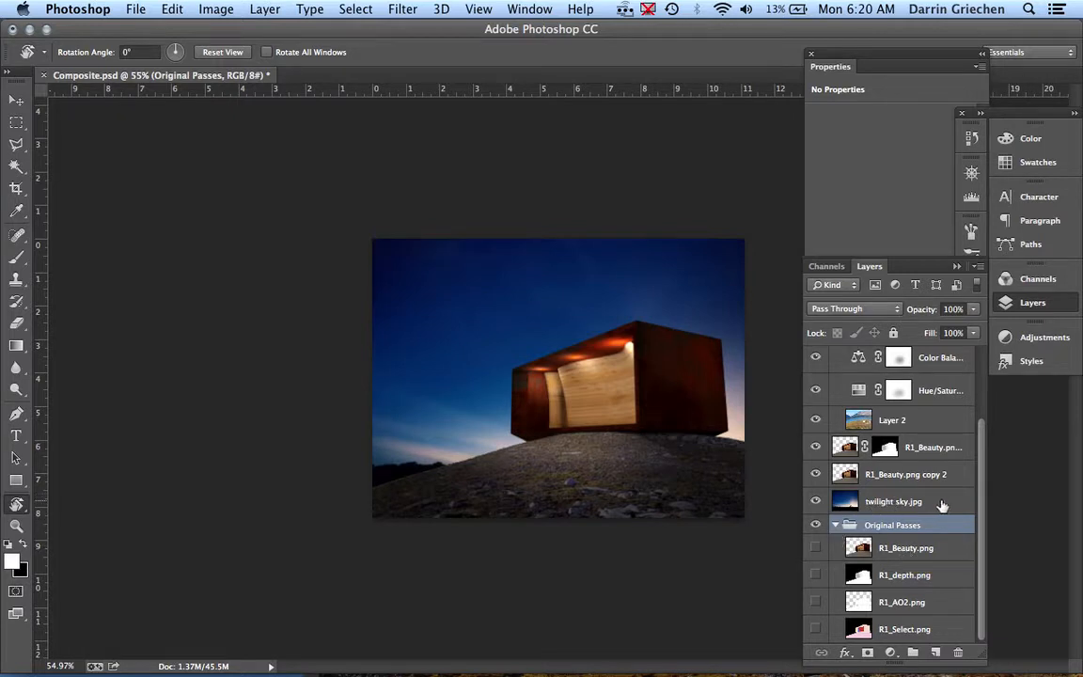
{"action": "left_click_drag", "start_coordinate": [981, 505], "coordinate": [978, 465]}
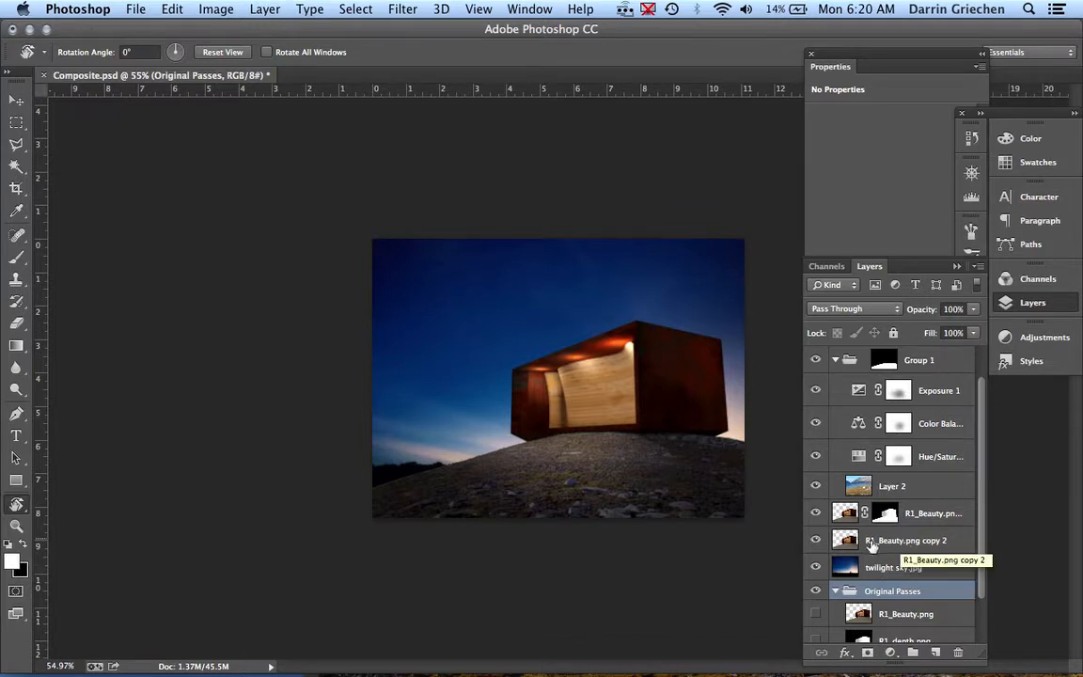
Toggle the R1_Beauty.png copy 2 layer off and on, and hide the masked R1_Beauty layer above it.
{"action": "left_click", "coordinate": [816, 542]}
{"action": "left_click", "coordinate": [816, 542]}
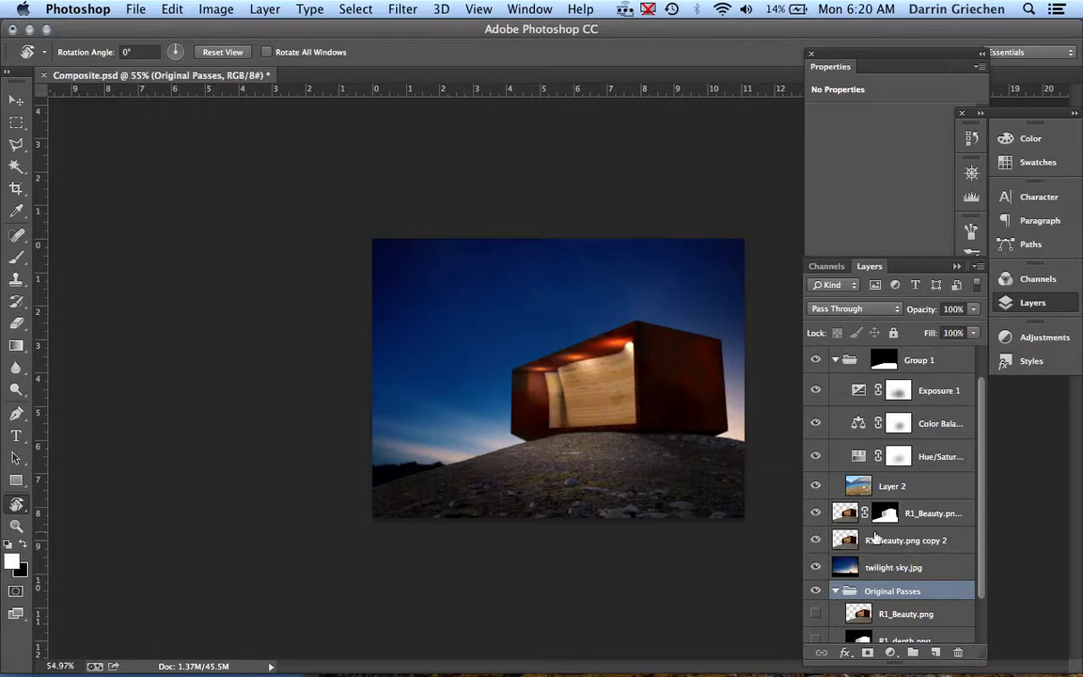
{"action": "left_click", "coordinate": [816, 514]}
Check the contribution of Group 1 by toggling its visibility, then disabling and re-enabling its layer mask.
{"action": "scroll", "coordinate": [950, 440], "scroll_direction": "up", "scroll_amount": 1}
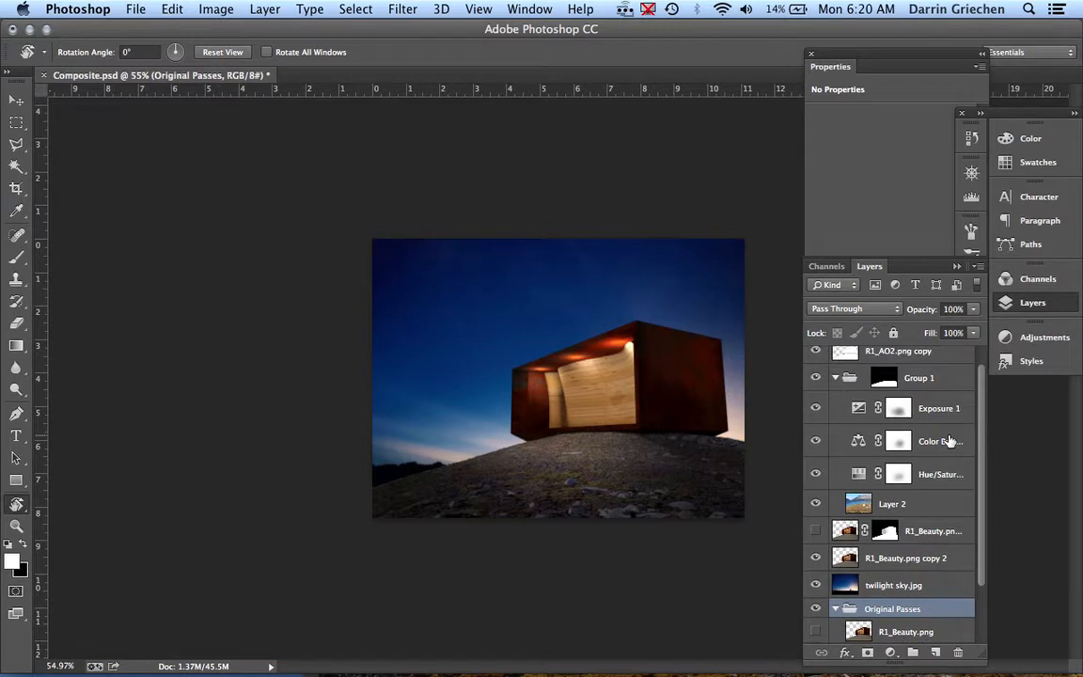
{"action": "left_click", "coordinate": [816, 380]}
{"action": "left_click", "coordinate": [815, 380]}
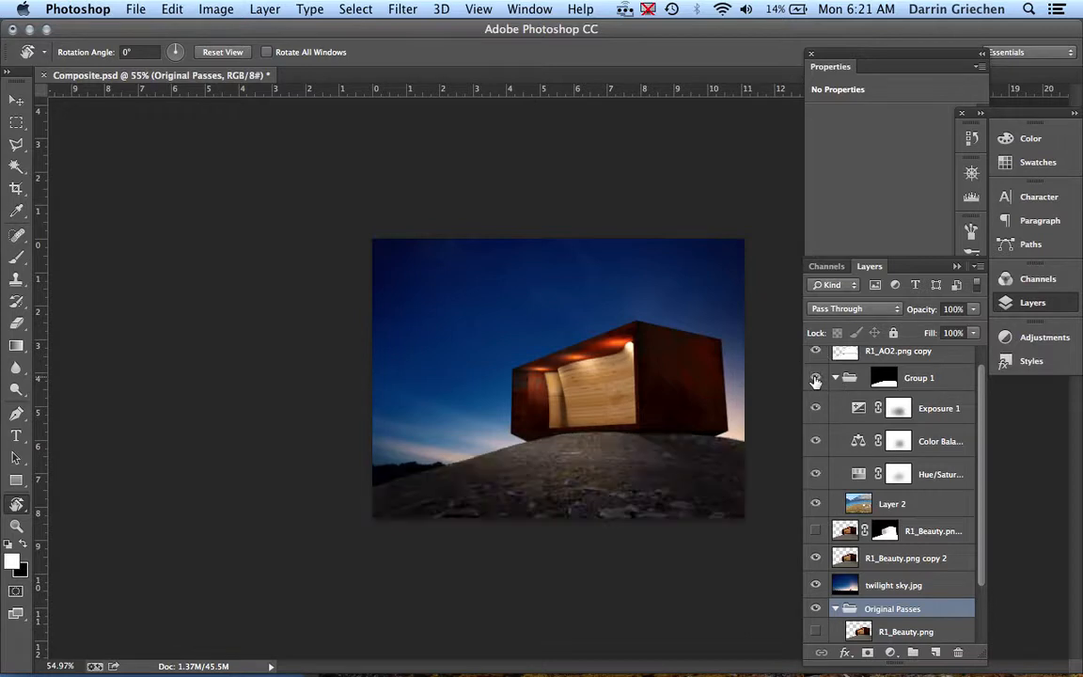
{"action": "left_click", "coordinate": [888, 384]}
{"action": "right_click", "coordinate": [888, 385]}
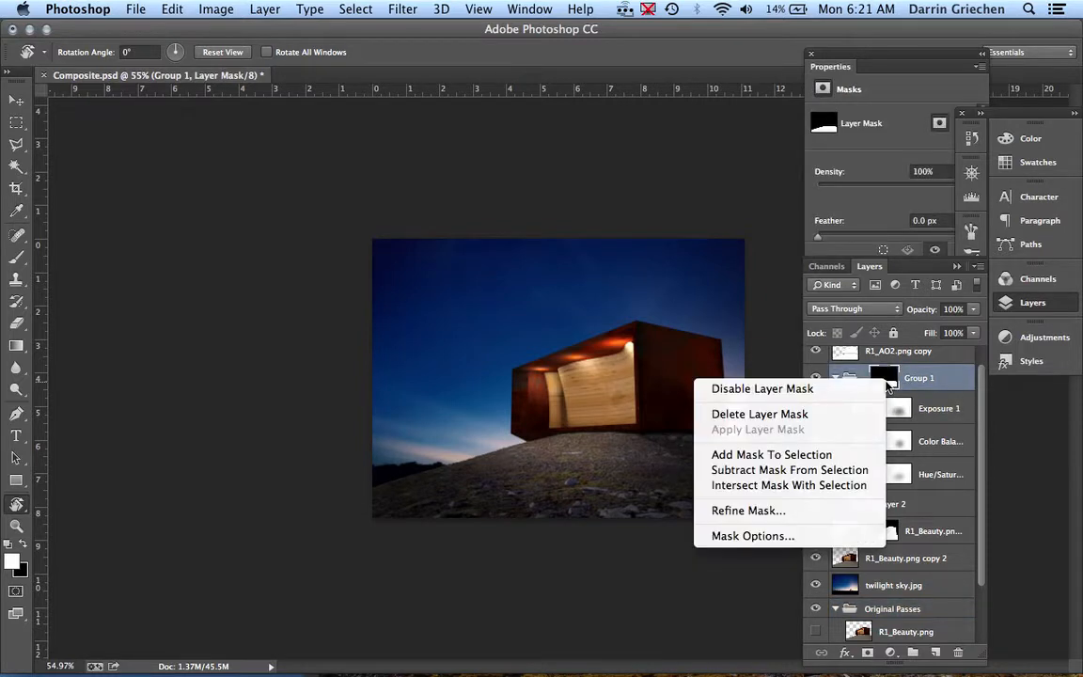
{"action": "left_click", "coordinate": [854, 395]}
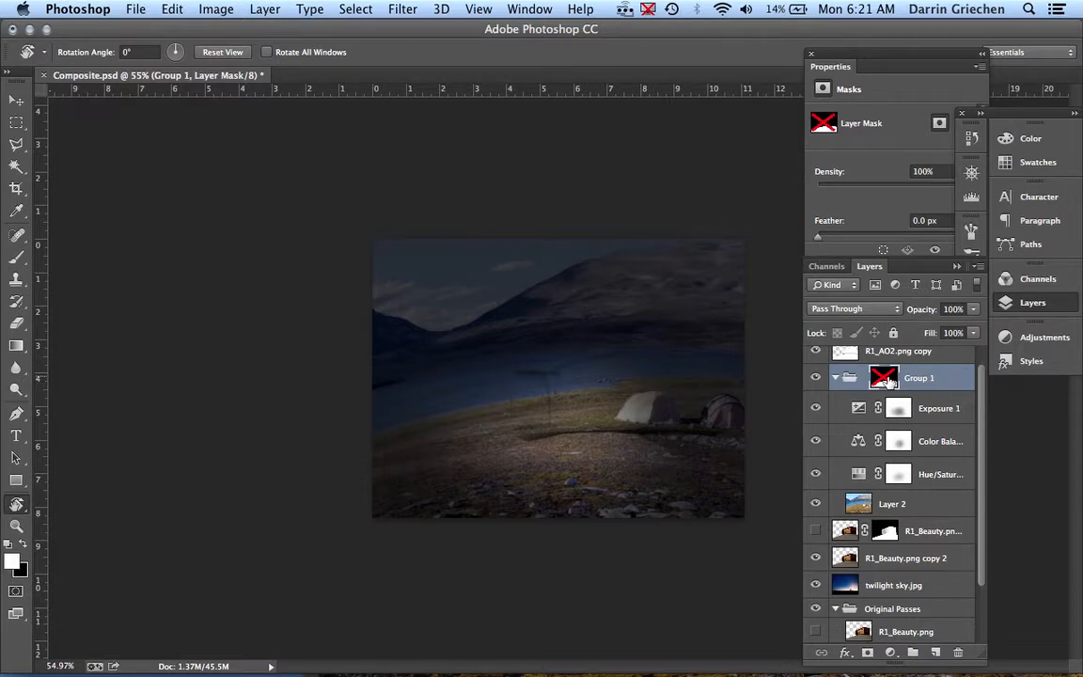
{"action": "right_click", "coordinate": [888, 378]}
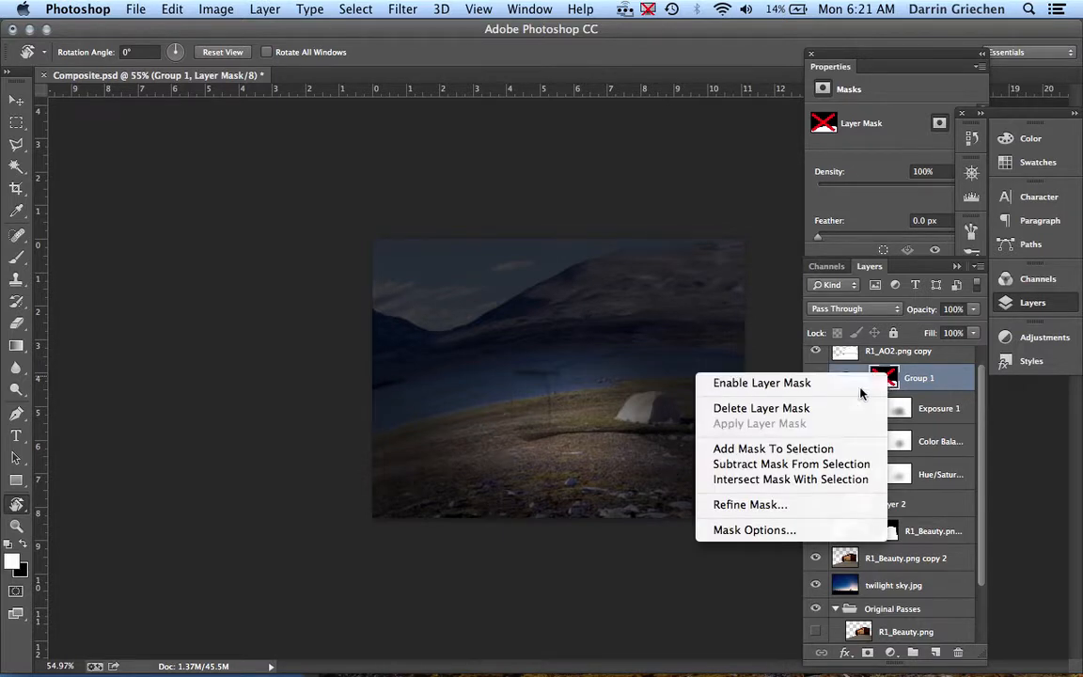
{"action": "left_click", "coordinate": [859, 385]}
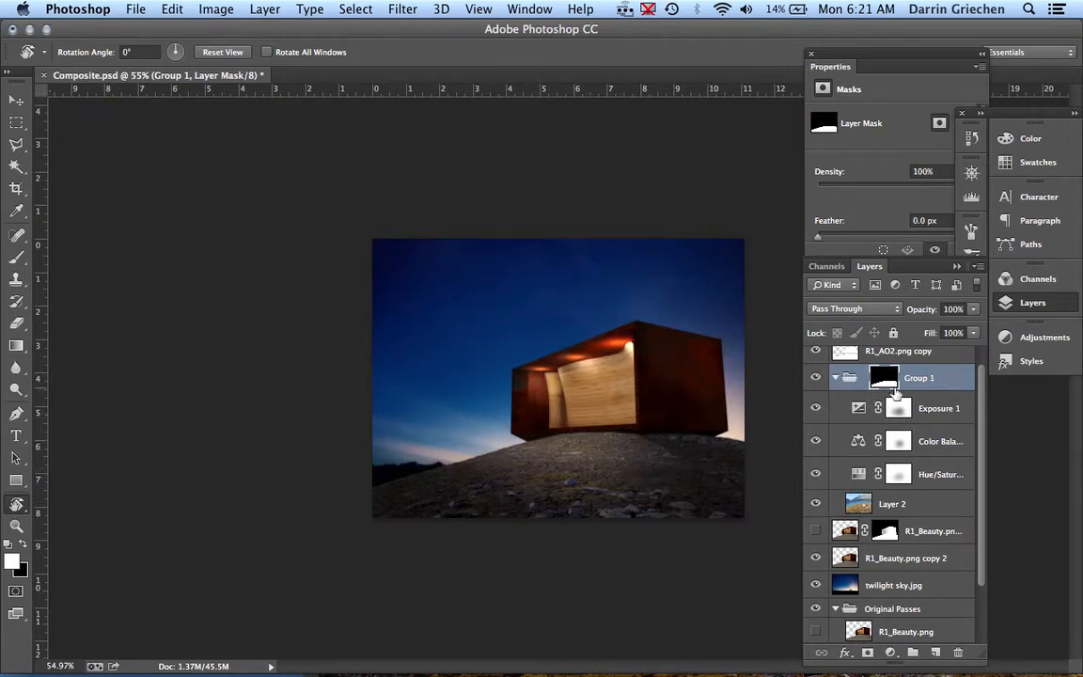
Compare the composite with and without the R1_AO2.png copy layer, leaving the layer visible.
{"action": "scroll", "coordinate": [919, 389], "scroll_direction": "up", "scroll_amount": 1}
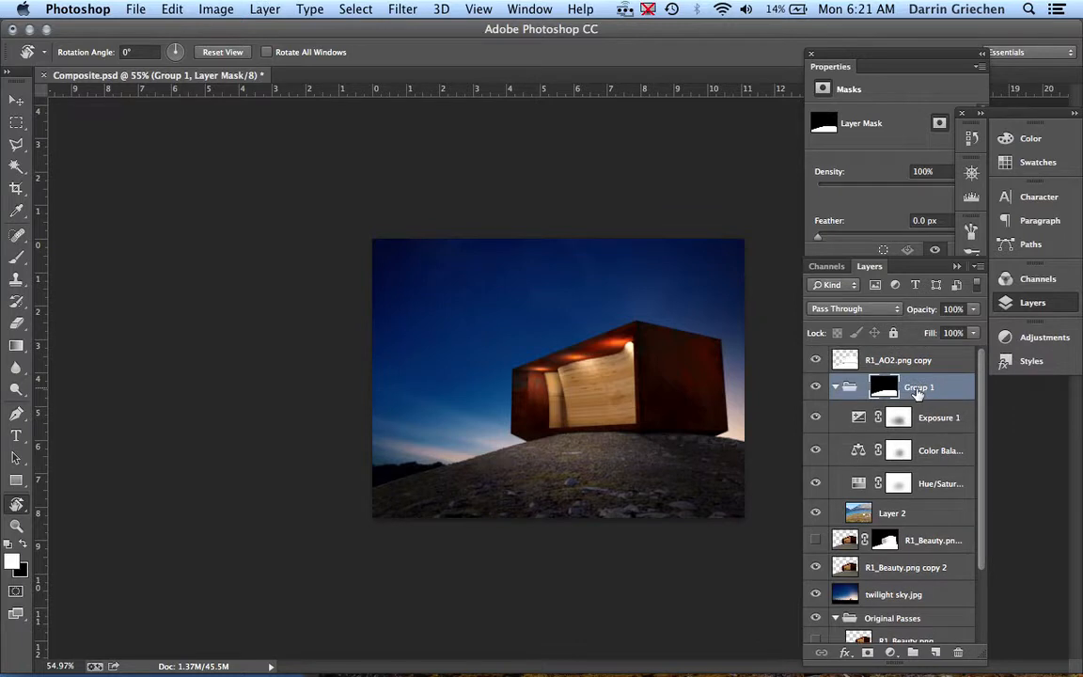
{"action": "left_click", "coordinate": [817, 362]}
{"action": "left_click", "coordinate": [817, 362]}
{"action": "left_click", "coordinate": [817, 362]}
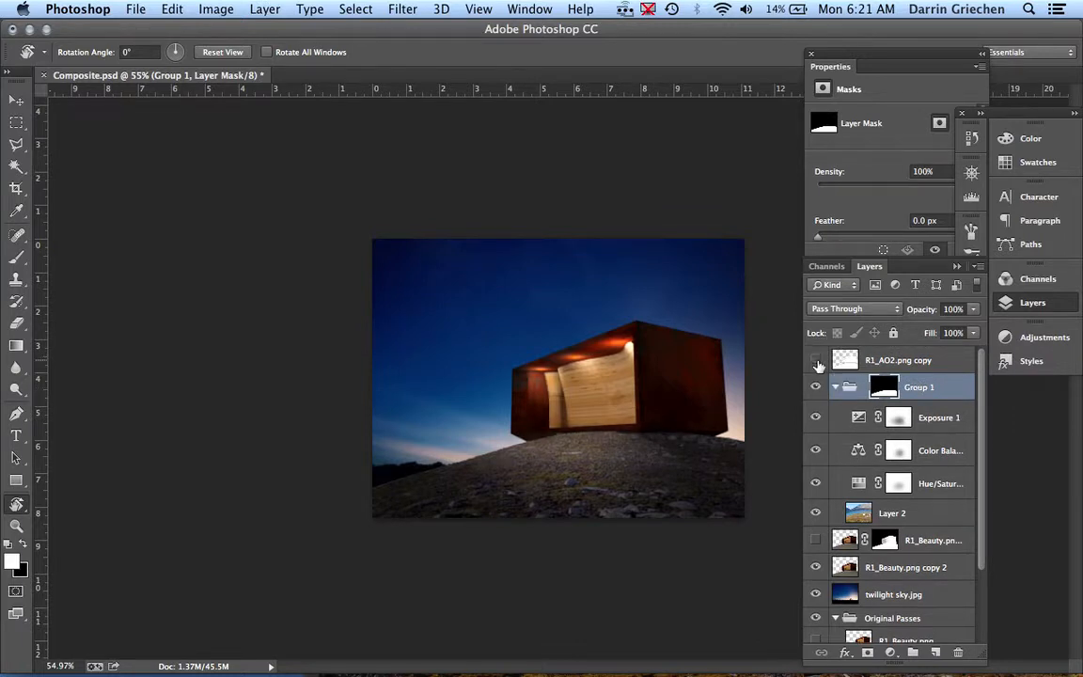
{"action": "left_click", "coordinate": [816, 362]}
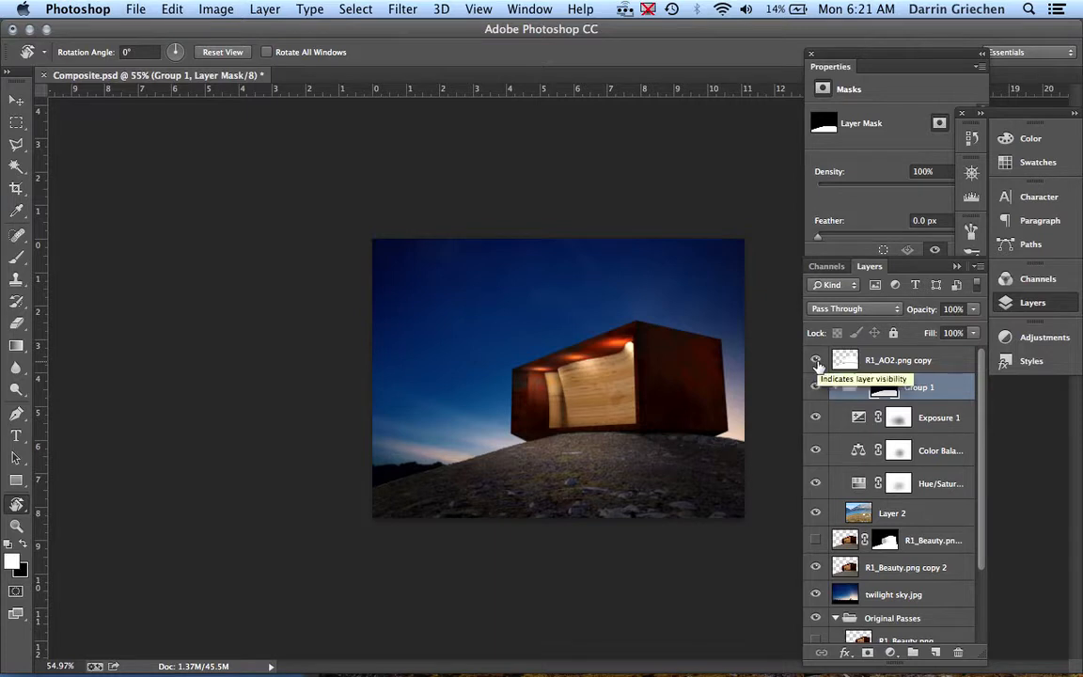
{"action": "left_click", "coordinate": [817, 363]}
{"action": "left_click", "coordinate": [816, 363]}
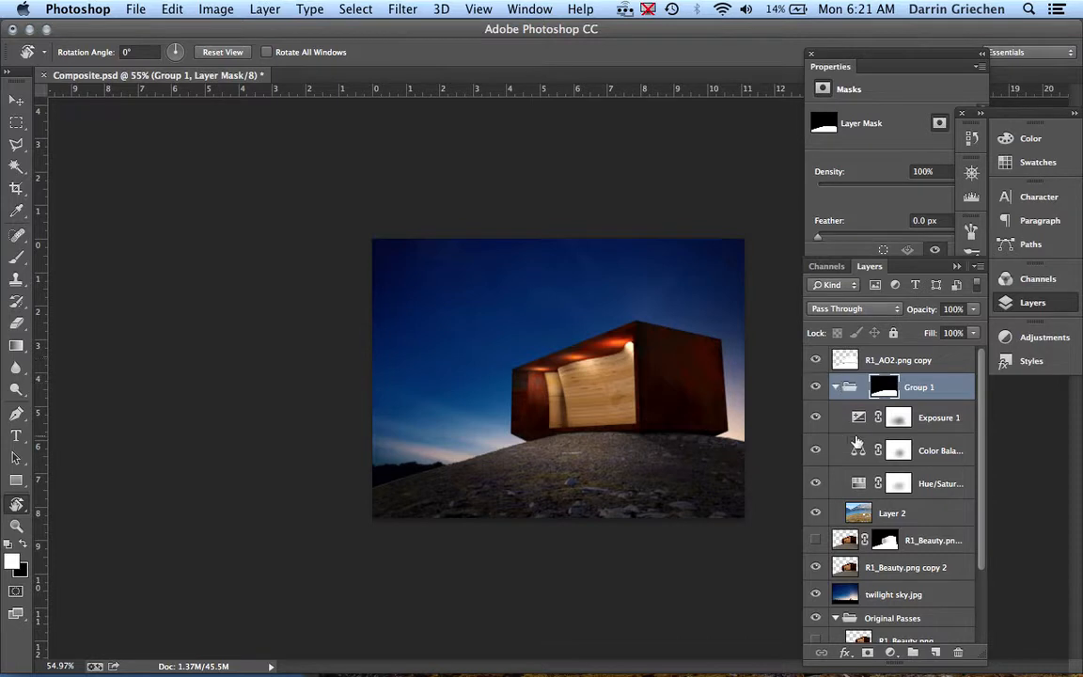
Toggle Group 1 off and on, then hide its Exposure, Color Balance and Hue/Saturation adjustments to view the unadjusted ground.
{"action": "scroll", "coordinate": [875, 463], "scroll_direction": "down", "scroll_amount": 2}
{"action": "scroll", "coordinate": [873, 461], "scroll_direction": "down", "scroll_amount": 1}
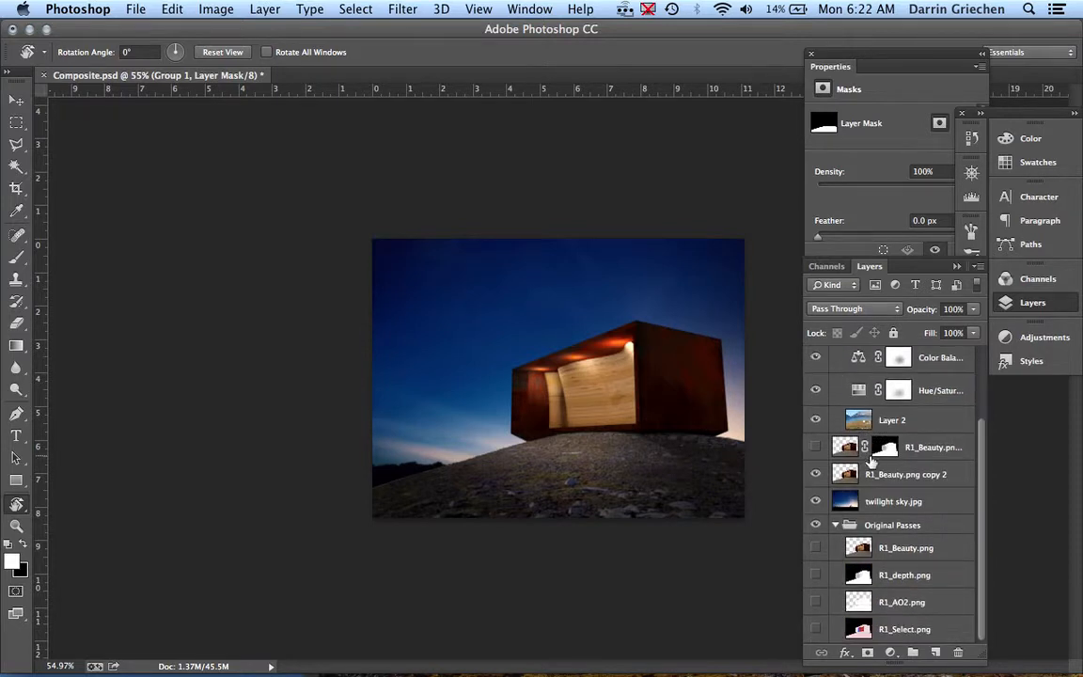
{"action": "scroll", "coordinate": [871, 462], "scroll_direction": "up", "scroll_amount": 3}
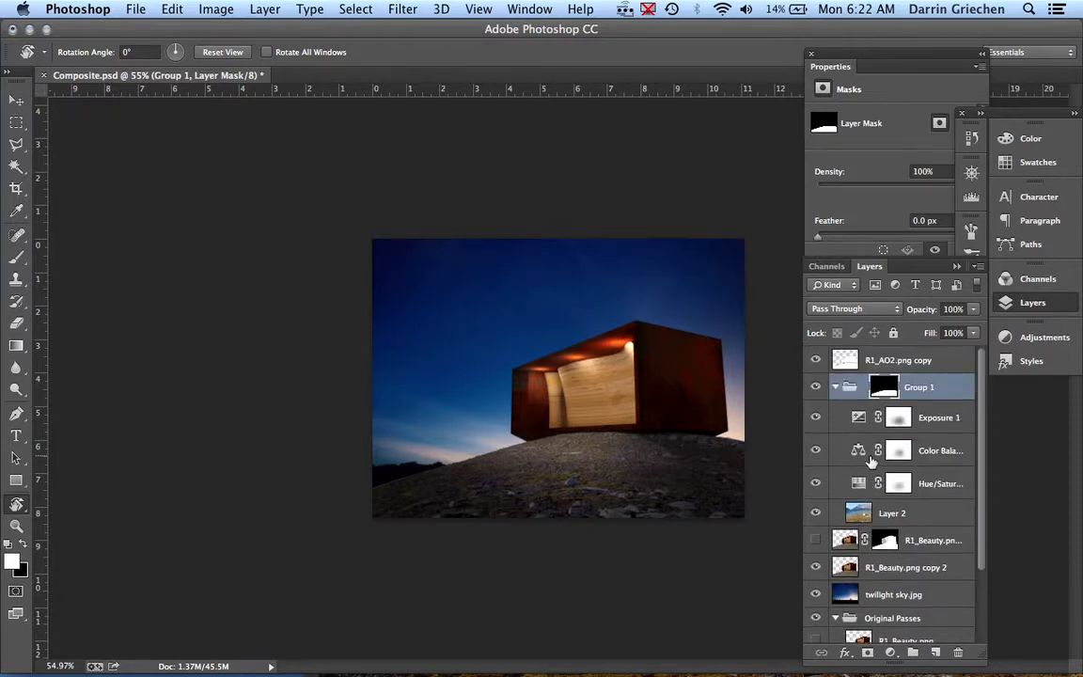
{"action": "left_click", "coordinate": [816, 388]}
{"action": "left_click", "coordinate": [816, 387]}
{"action": "left_click", "coordinate": [815, 417]}
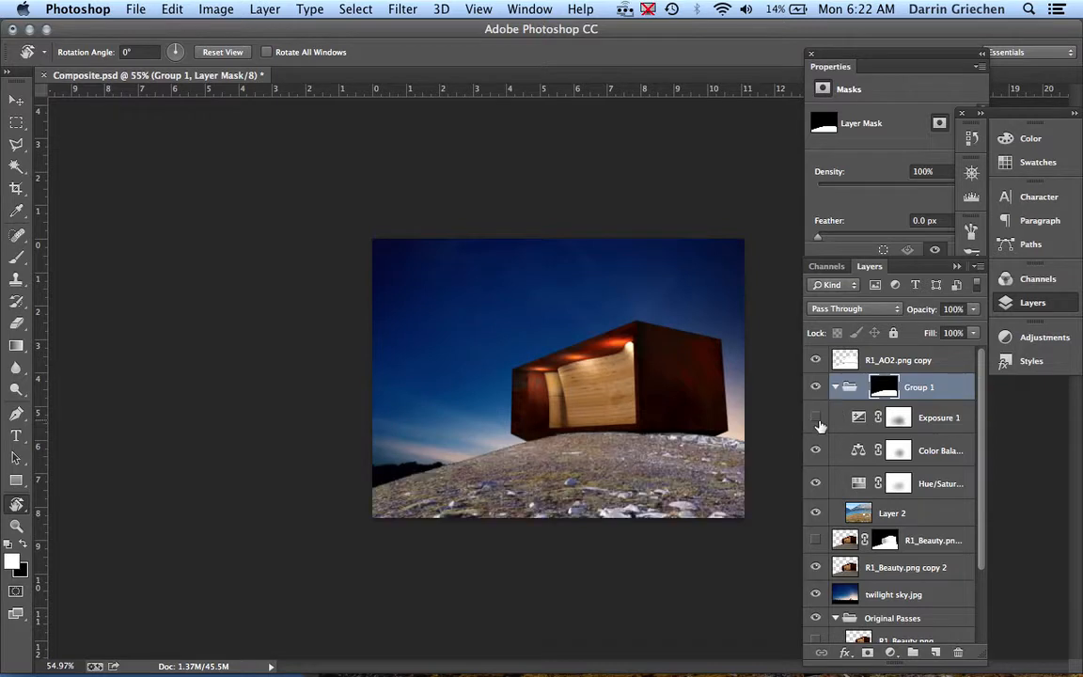
{"action": "left_click", "coordinate": [817, 450]}
{"action": "left_click", "coordinate": [816, 483]}
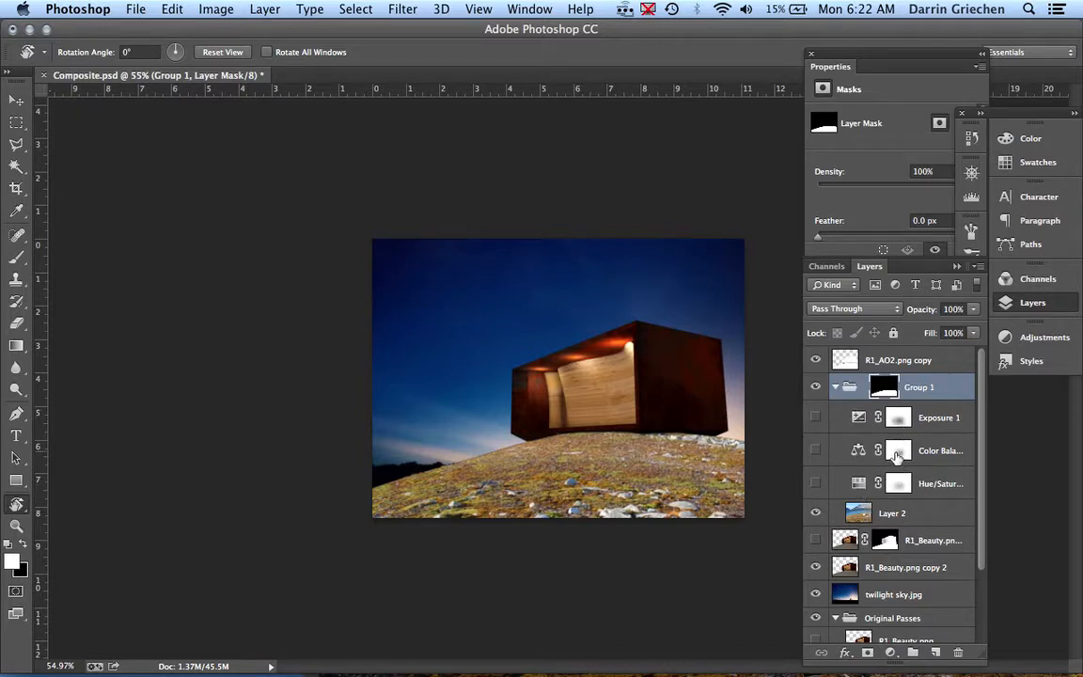
Show the Hue/Saturation, Color Balance and Exposure adjustments in Group 1 again, one by one.
{"action": "left_click", "coordinate": [817, 484]}
{"action": "left_click", "coordinate": [816, 451]}
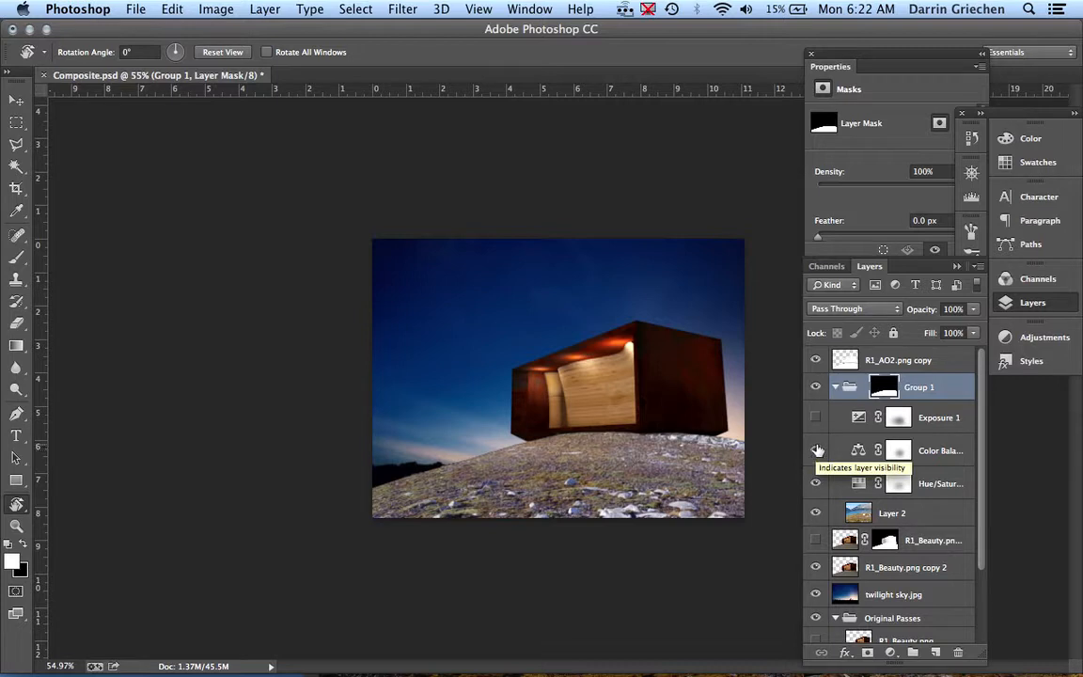
{"action": "left_click", "coordinate": [816, 418]}
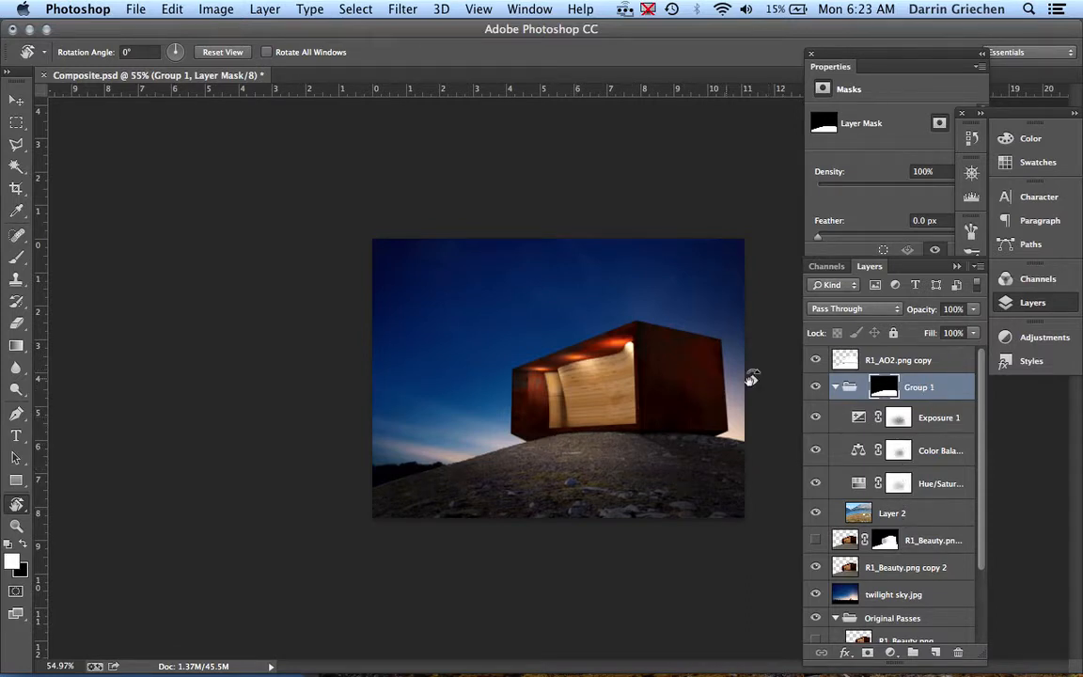
Load R1_AO.png, R1_AO2.png, R1_Beauty.png, R1_Select.png and twilight sky.jpg from the MaxLesson folder into one layer stack.
{"action": "left_click", "coordinate": [137, 11]}
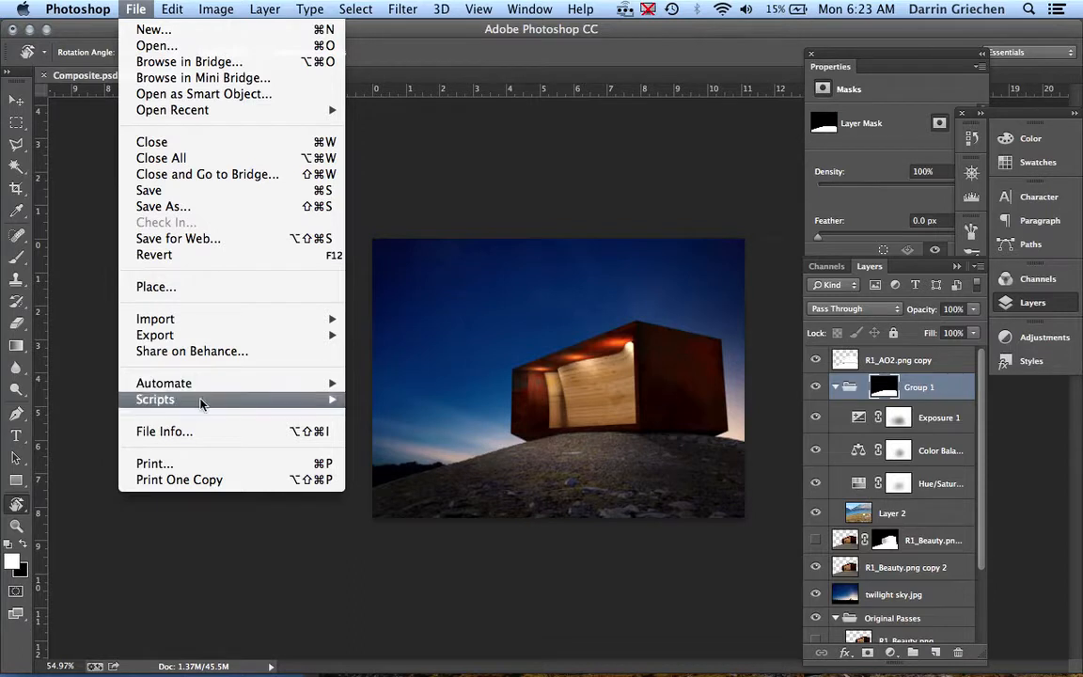
{"action": "mouse_move", "coordinate": [202, 403]}
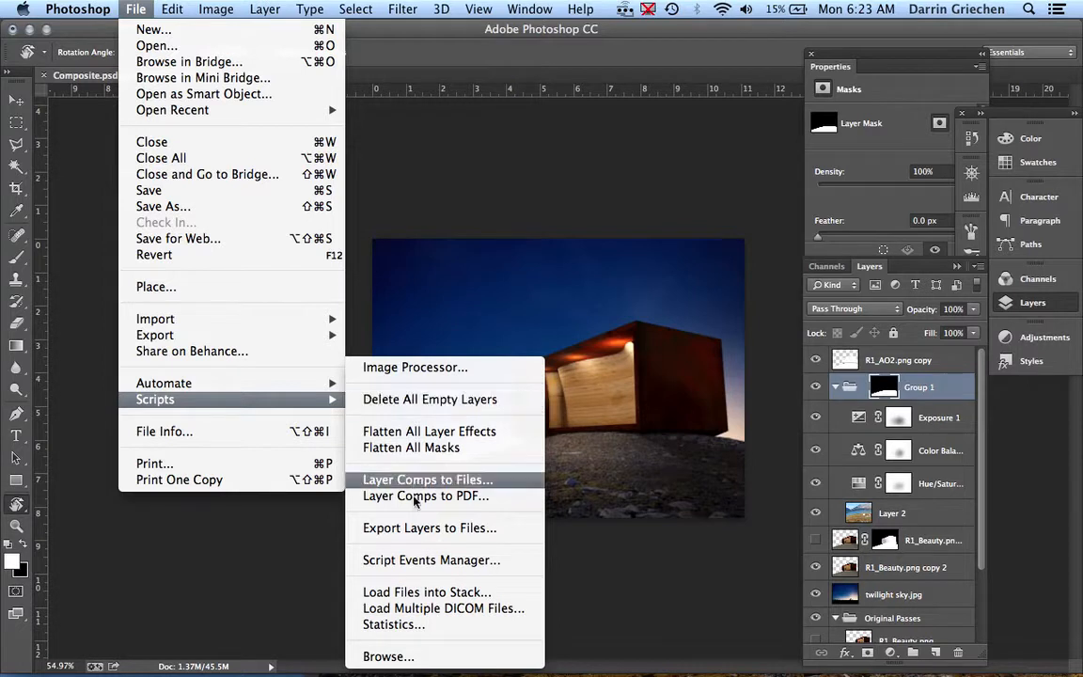
{"action": "left_click", "coordinate": [432, 595]}
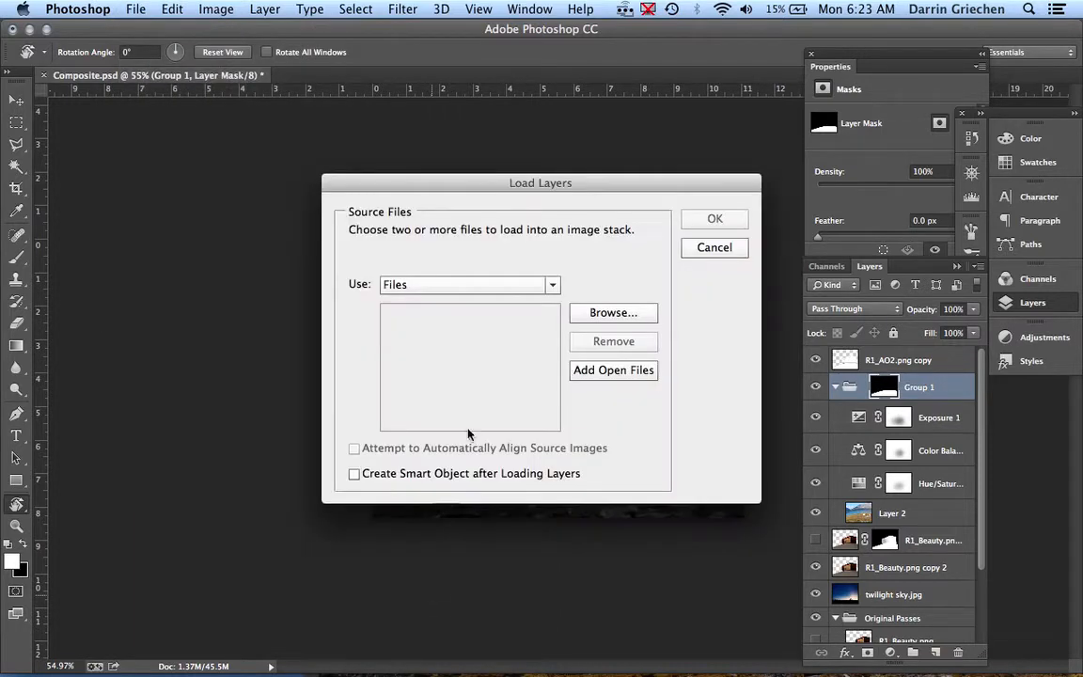
{"action": "left_click", "coordinate": [613, 313]}
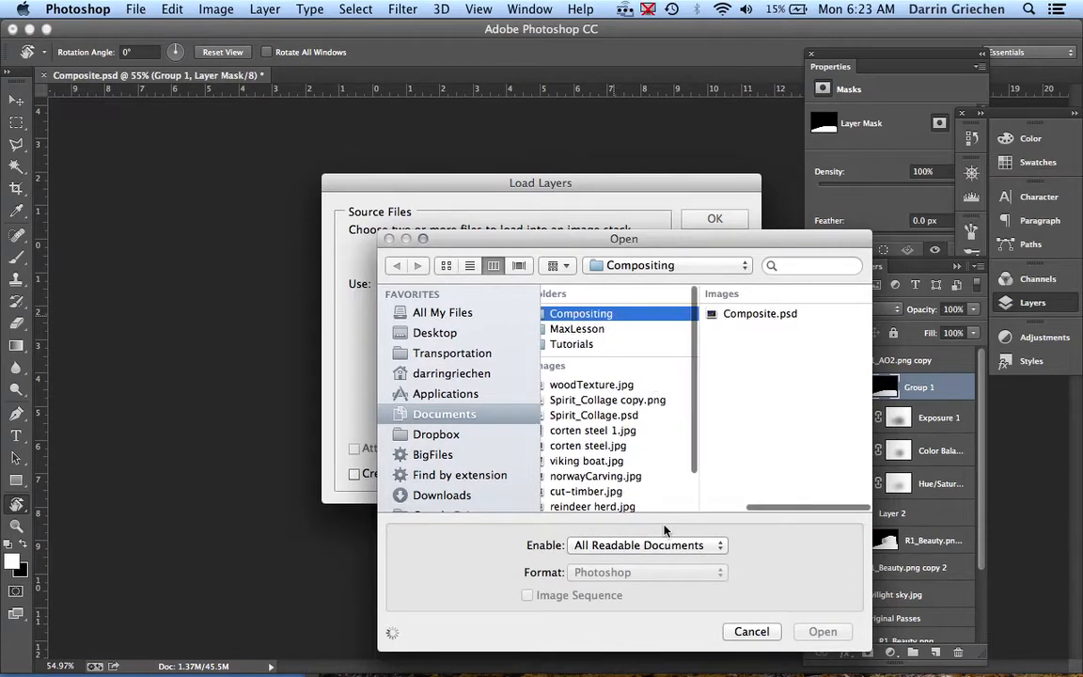
{"action": "scroll", "coordinate": [675, 449], "scroll_direction": "left", "scroll_amount": 4}
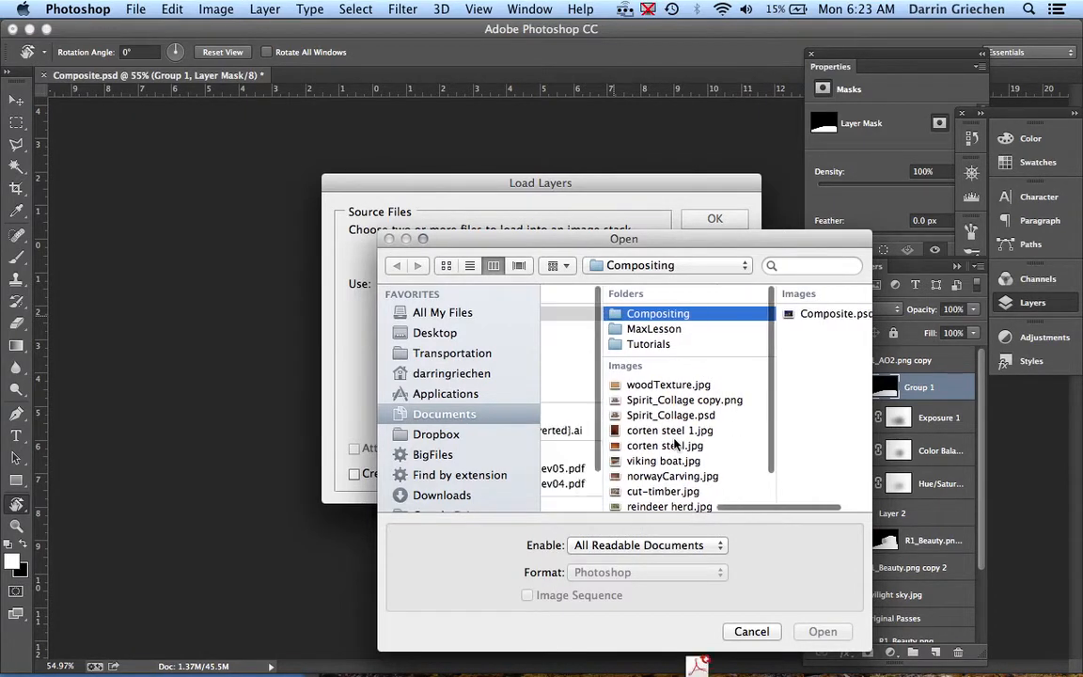
{"action": "left_click", "coordinate": [664, 331]}
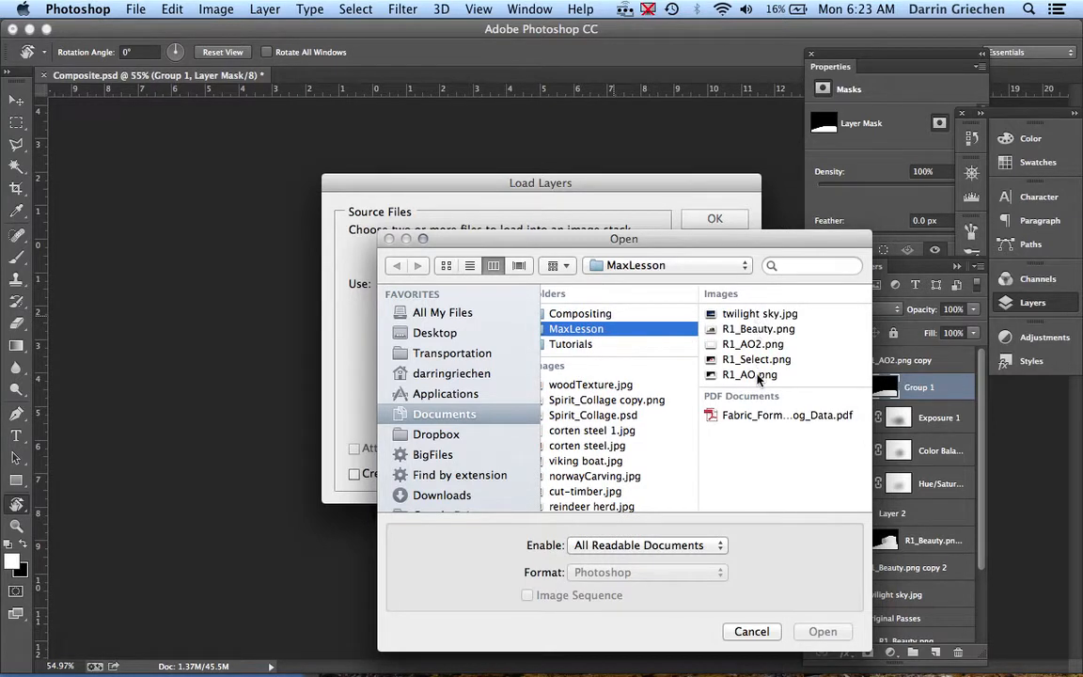
{"action": "left_click", "coordinate": [748, 314]}
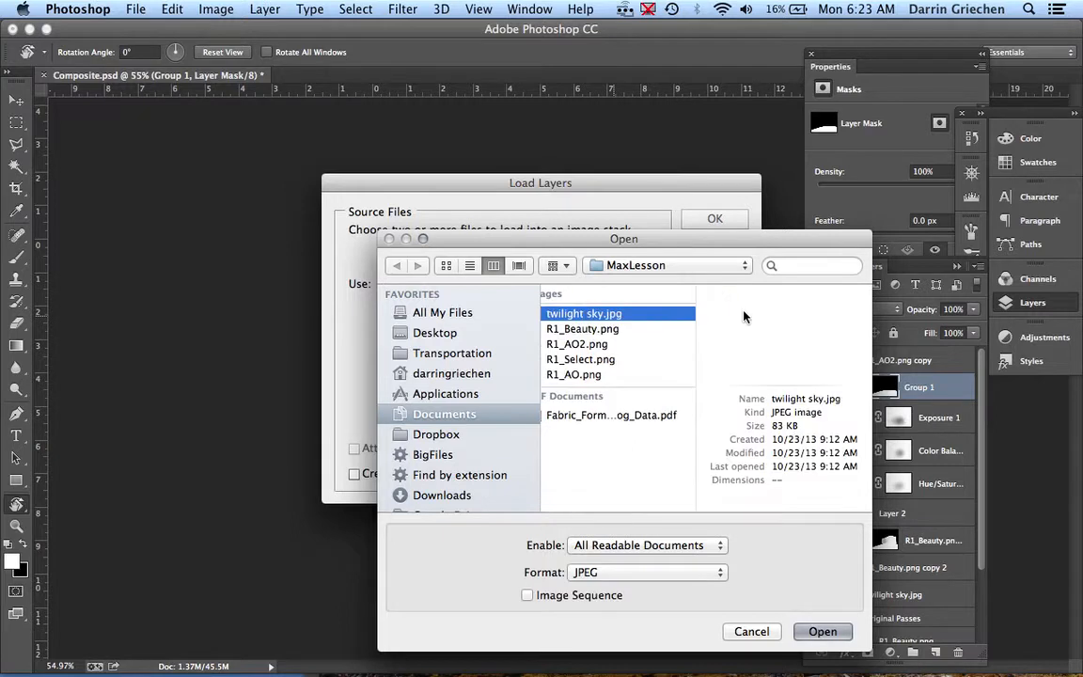
{"action": "left_click", "coordinate": [573, 374], "text": "shift"}
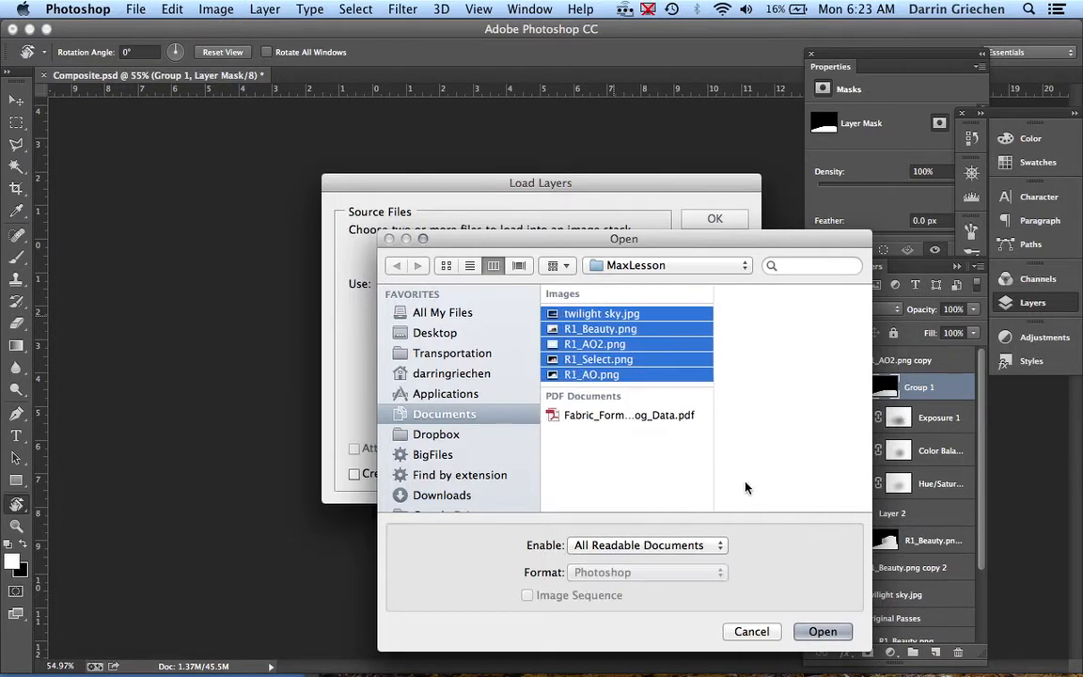
{"action": "left_click", "coordinate": [823, 632]}
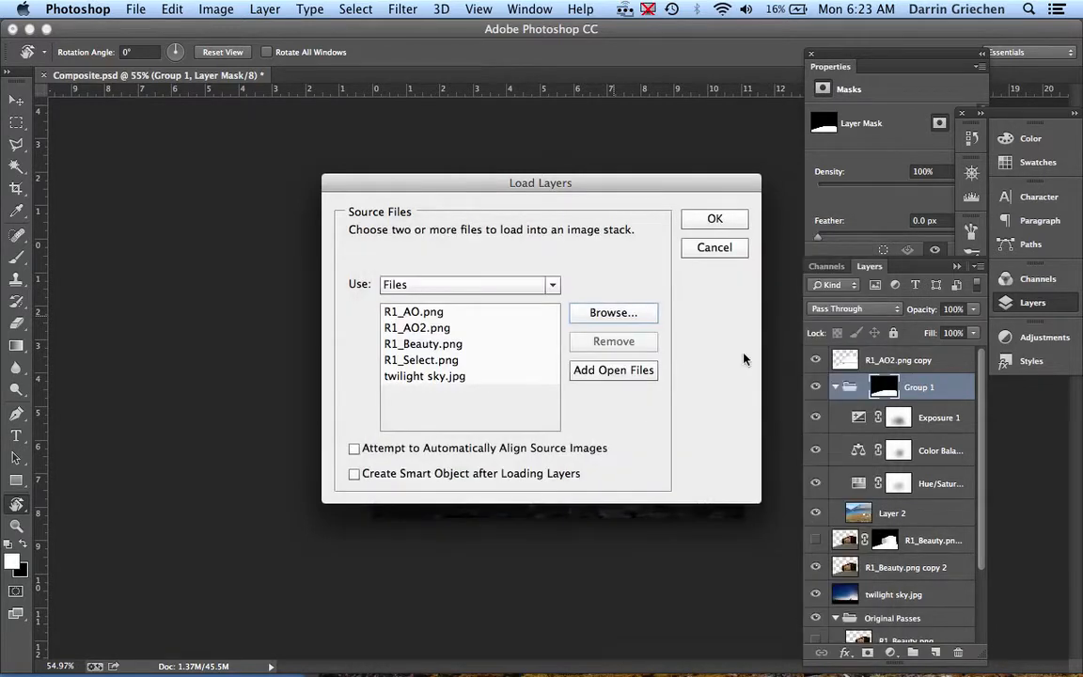
{"action": "left_click", "coordinate": [701, 223]}
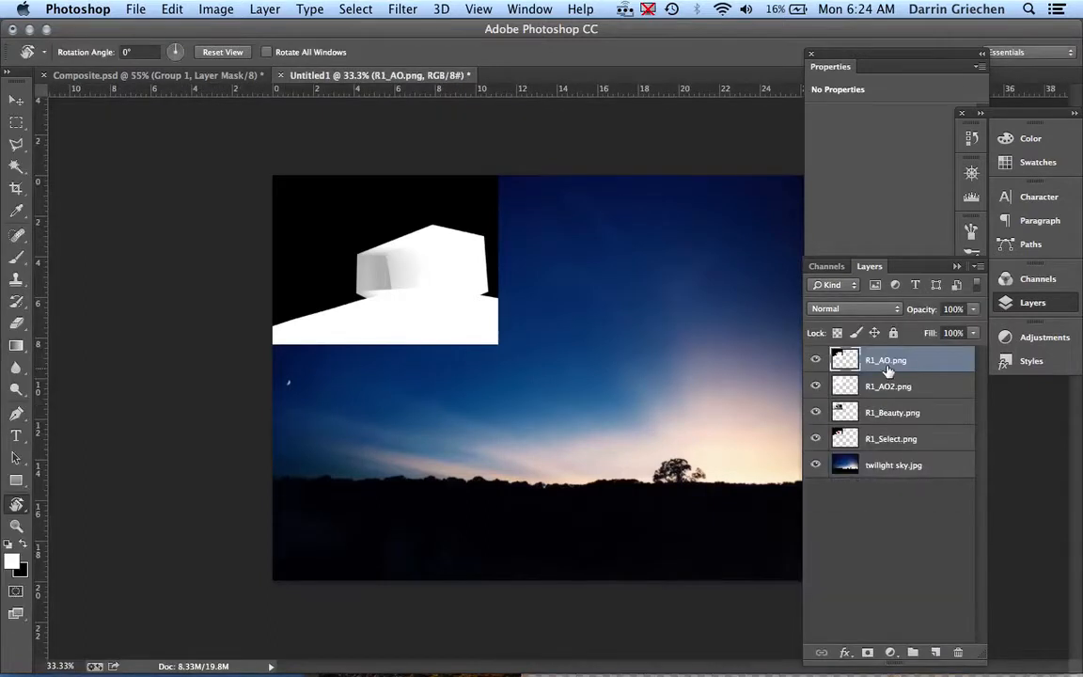
Scale the twilight sky.jpg layer down to about 51% with Free Transform, keeping its upper-left corner in place.
{"action": "left_click", "coordinate": [896, 470]}
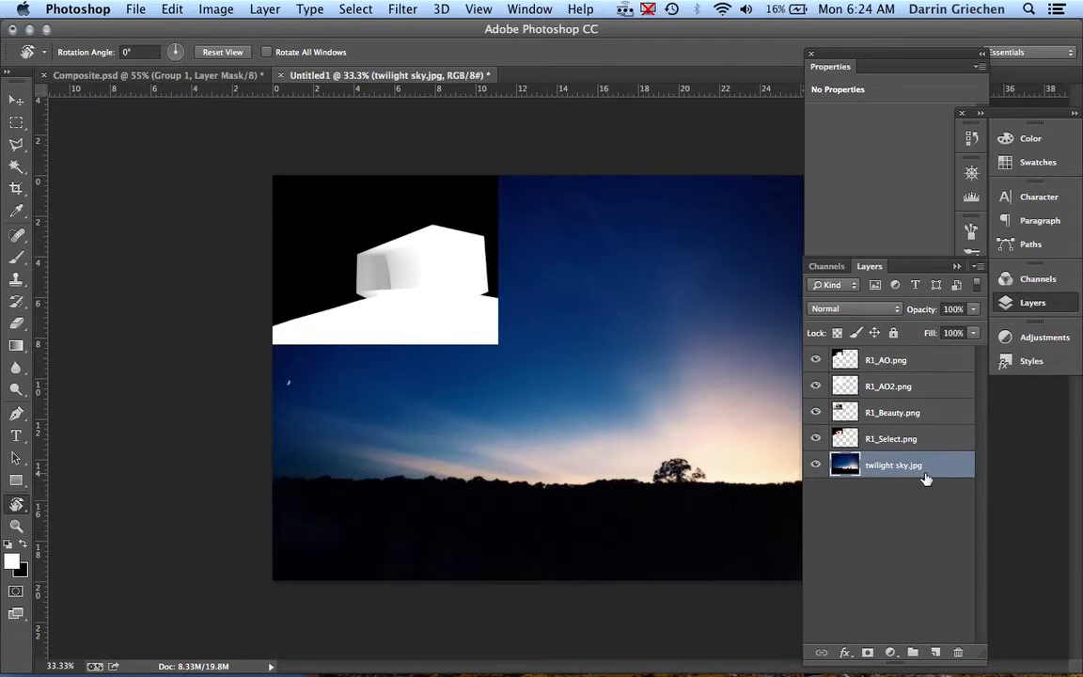
{"action": "key", "text": "super+t"}
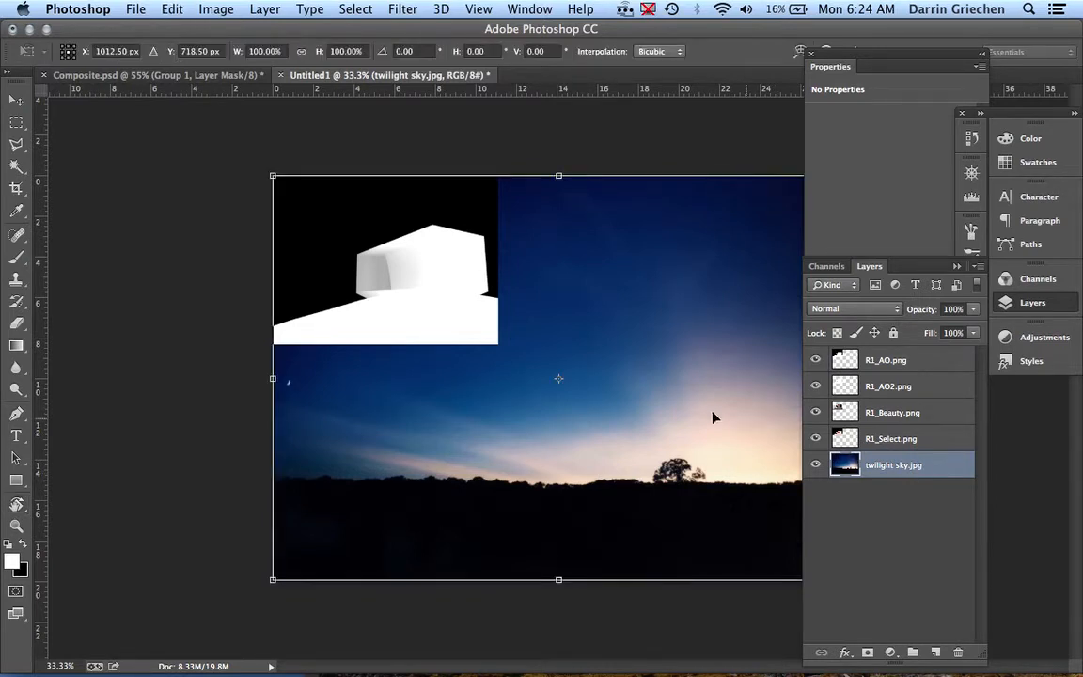
{"action": "left_click", "coordinate": [173, 9]}
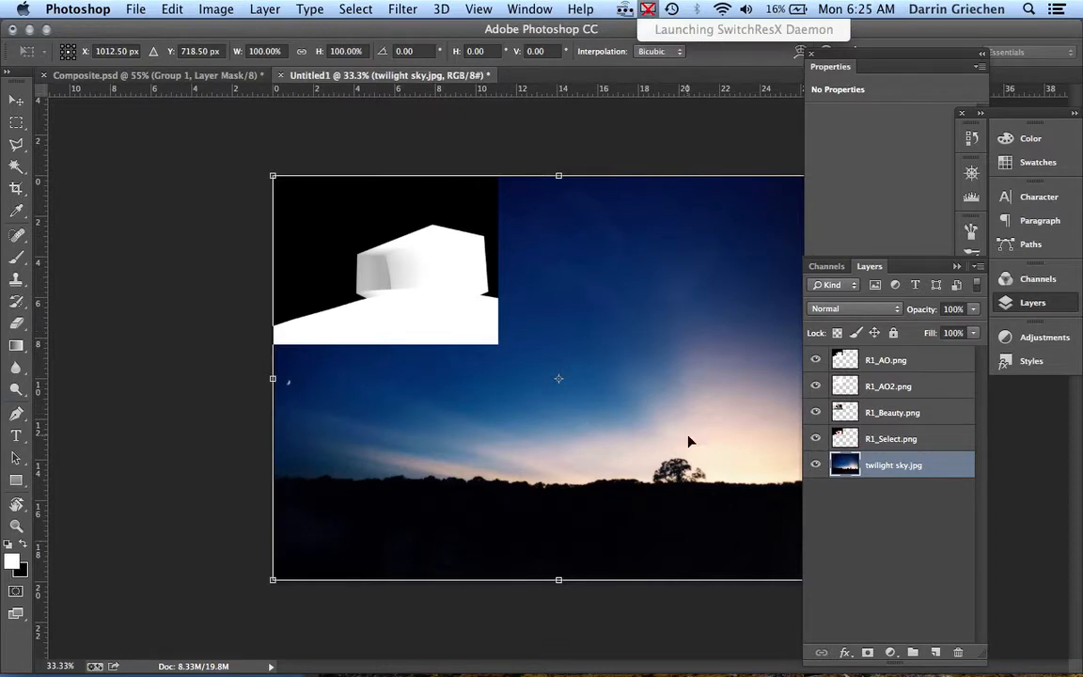
{"action": "scroll", "coordinate": [672, 519], "scroll_direction": "down", "scroll_amount": 2}
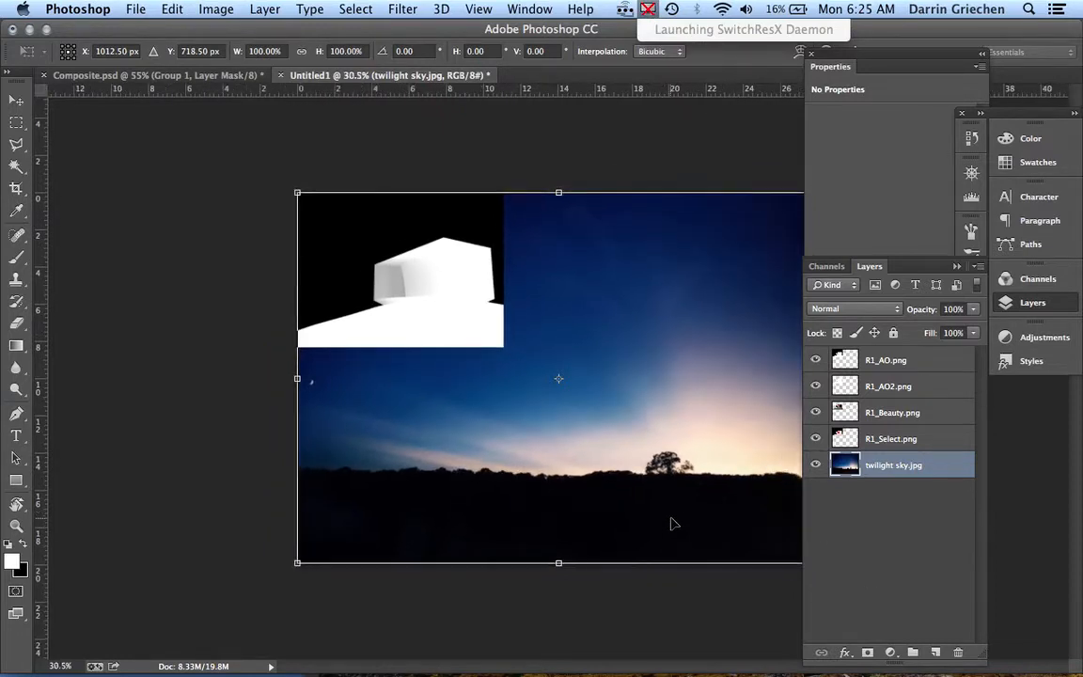
{"action": "scroll", "coordinate": [672, 524], "scroll_direction": "down", "scroll_amount": 5}
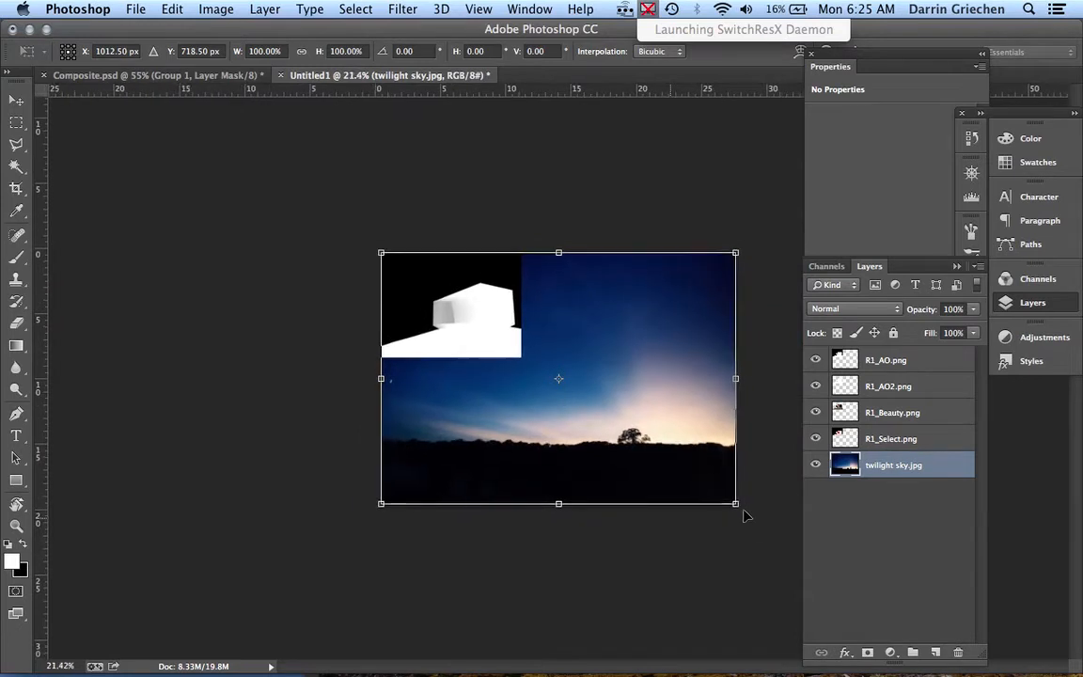
{"action": "scroll", "coordinate": [743, 514], "scroll_direction": "down", "scroll_amount": 3}
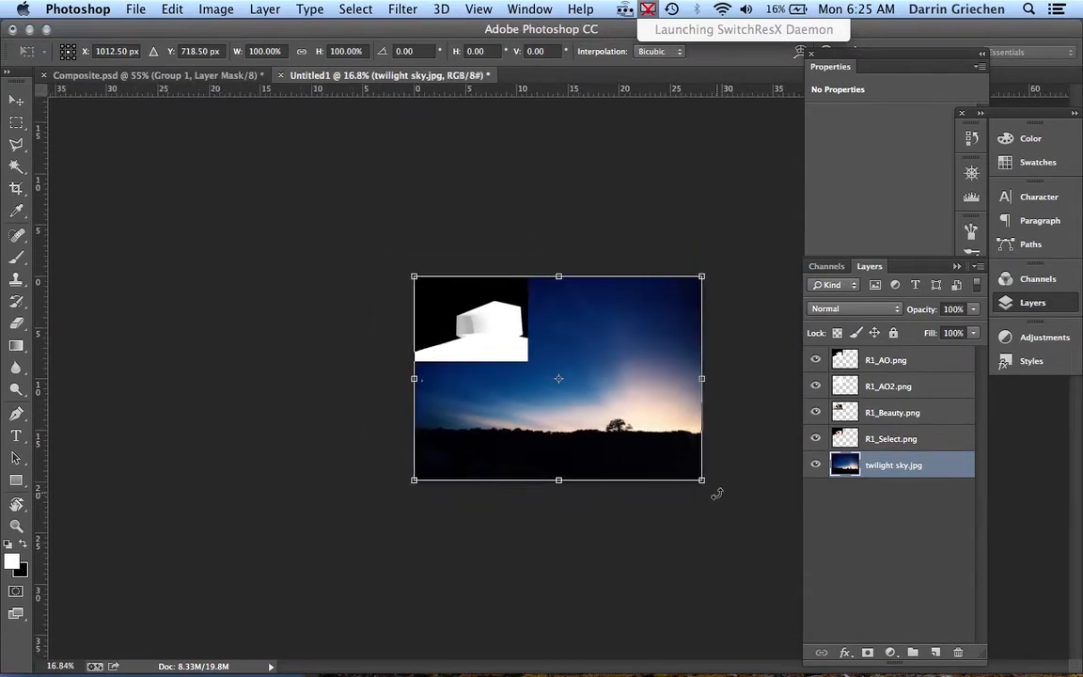
{"action": "scroll", "coordinate": [716, 494], "scroll_direction": "up", "scroll_amount": 3}
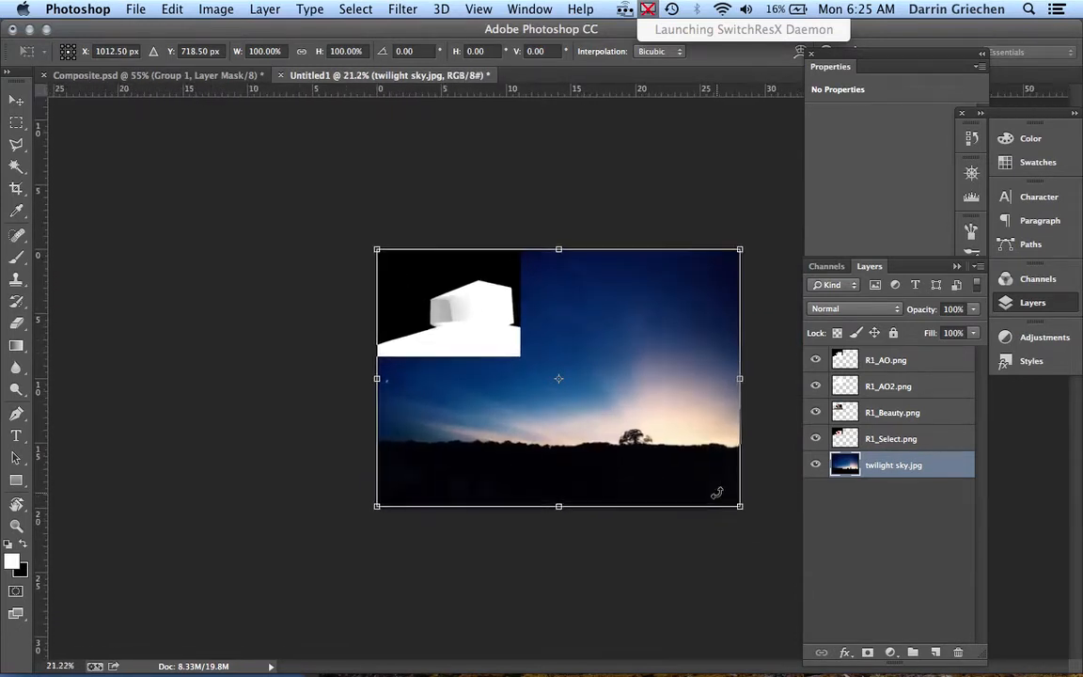
{"action": "scroll", "coordinate": [716, 493], "scroll_direction": "up", "scroll_amount": 1}
{"action": "left_click_drag", "start_coordinate": [764, 525], "coordinate": [557, 379]}
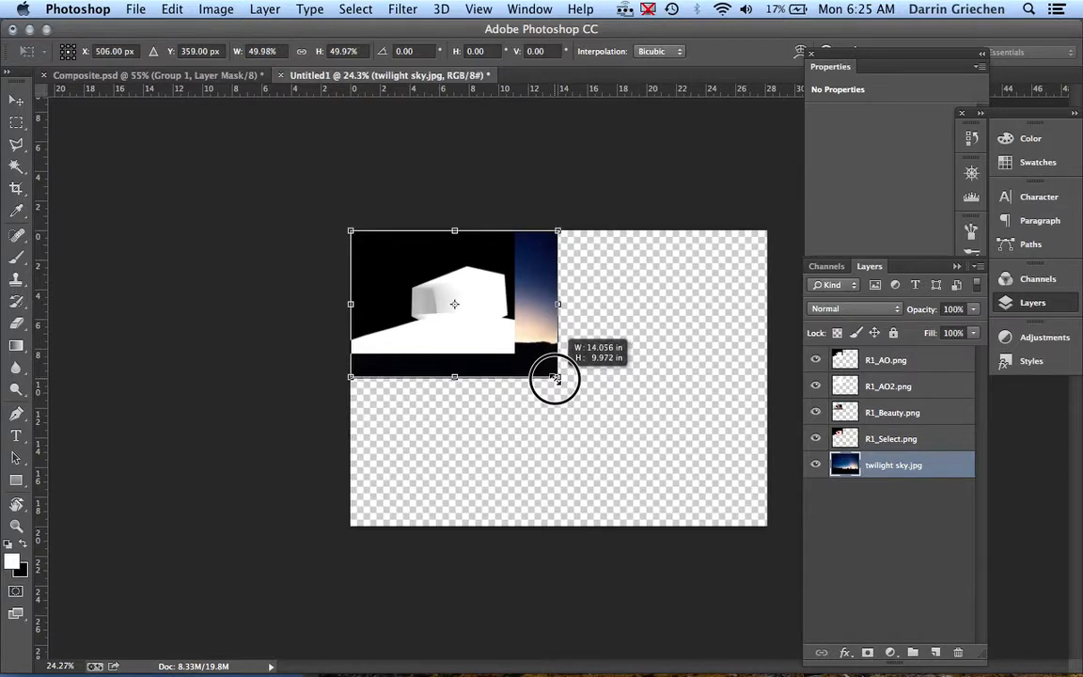
{"action": "left_click_drag", "start_coordinate": [557, 379], "coordinate": [561, 381]}
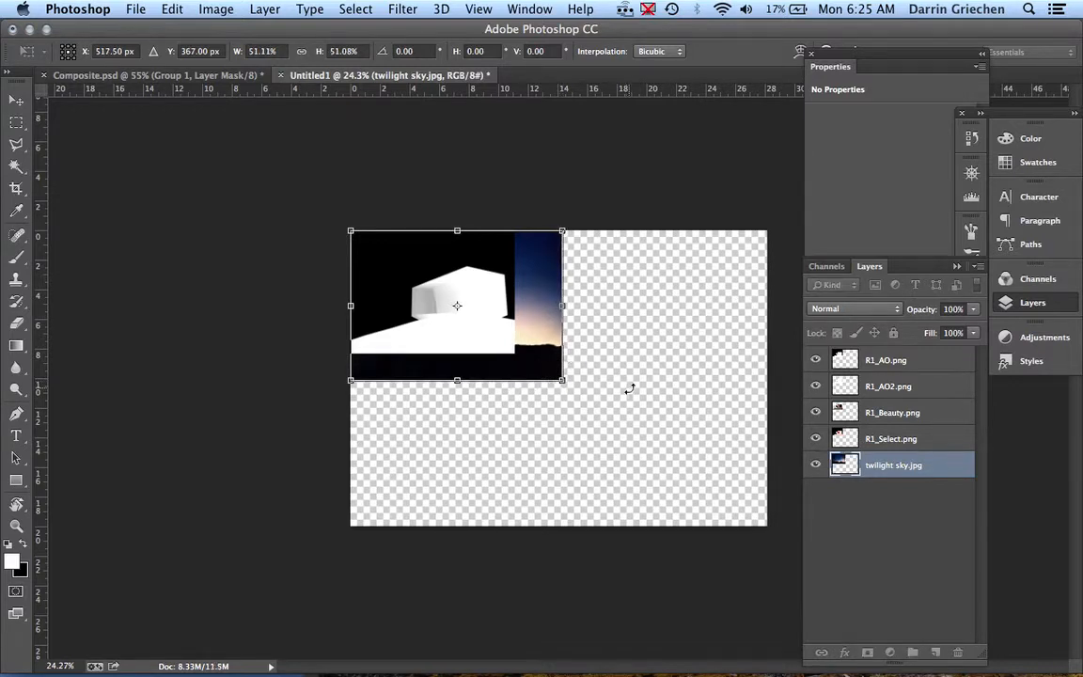
{"action": "key", "text": "Return"}
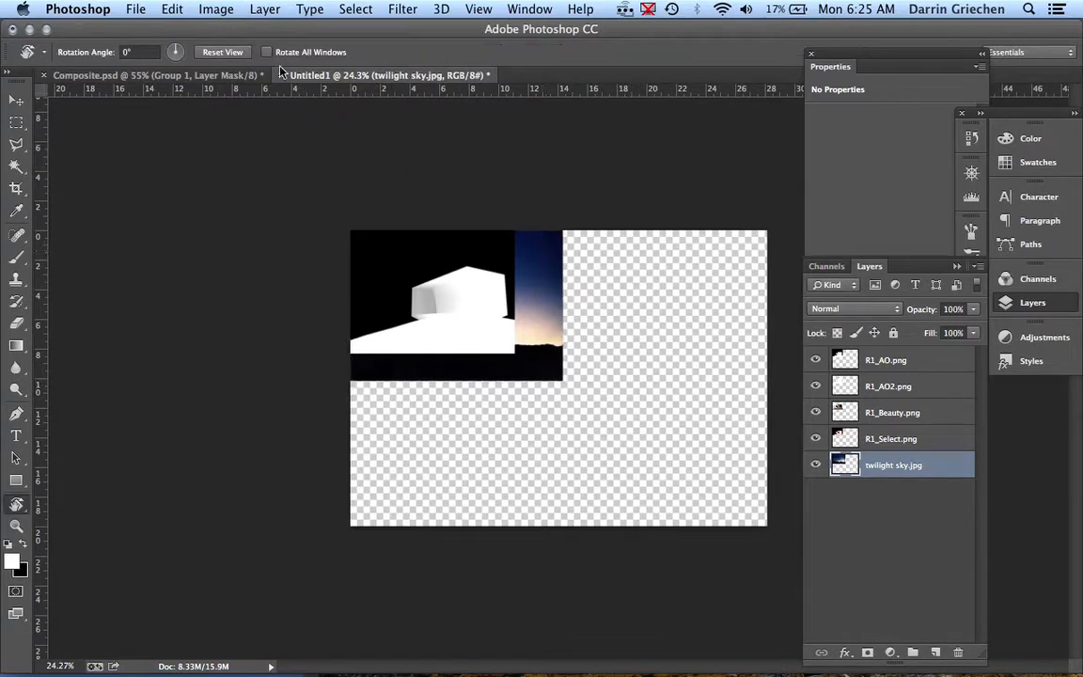
Reduce the canvas size to 800 by 600 pixels, anchored at the upper-left corner, accepting the clipping.
{"action": "left_click", "coordinate": [216, 9]}
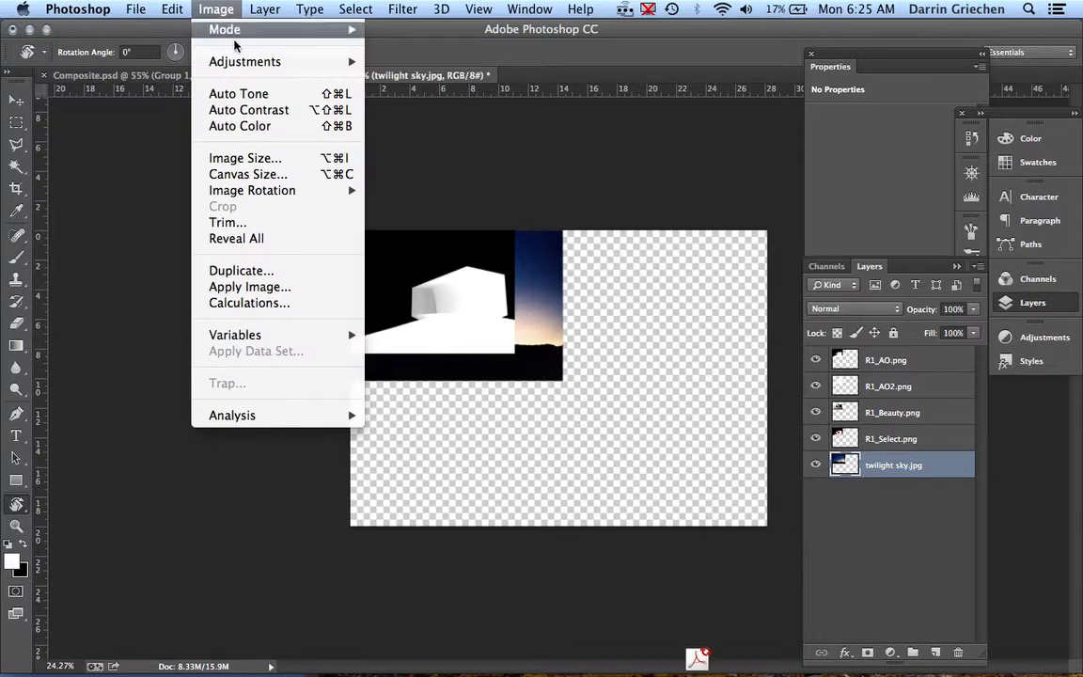
{"action": "mouse_move", "coordinate": [250, 68]}
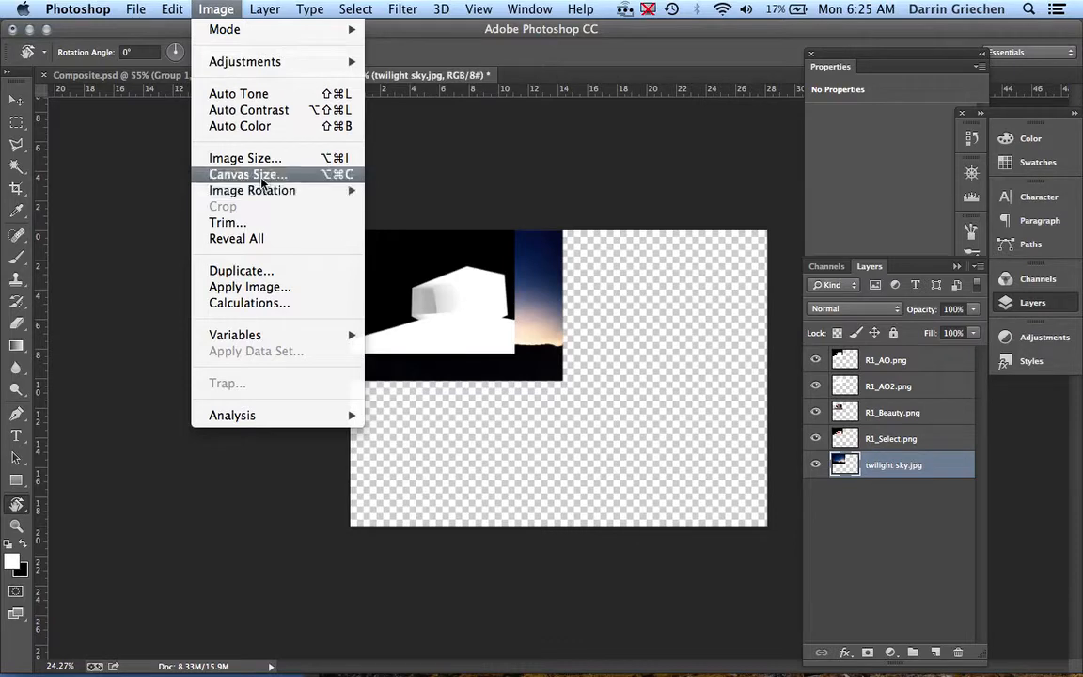
{"action": "left_click", "coordinate": [262, 177]}
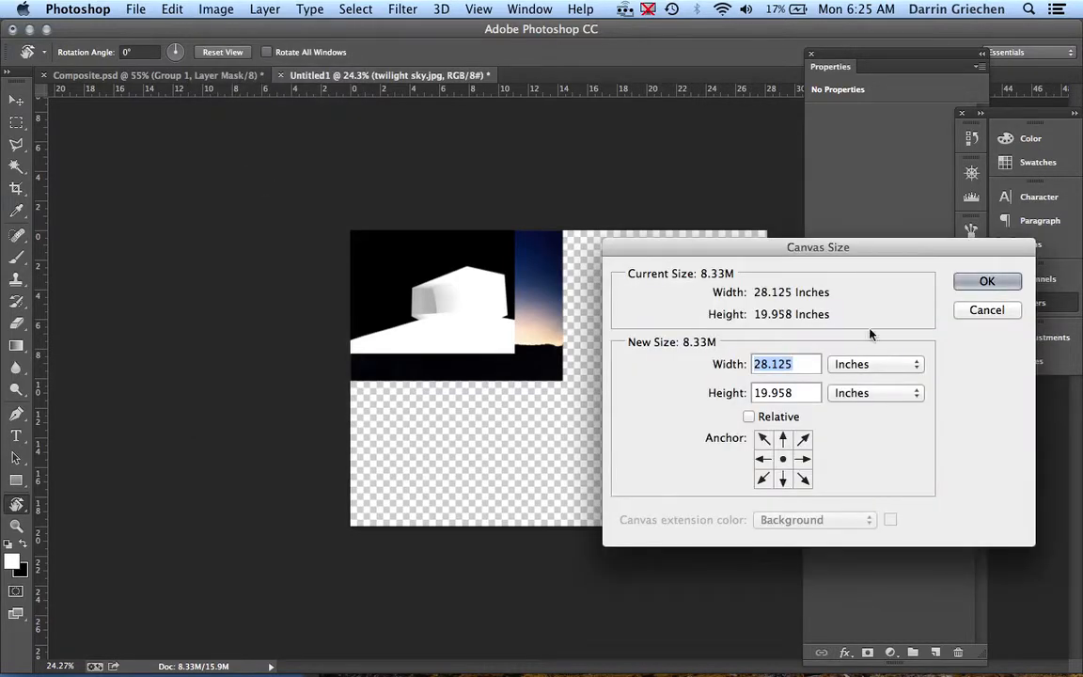
{"action": "left_click", "coordinate": [877, 366]}
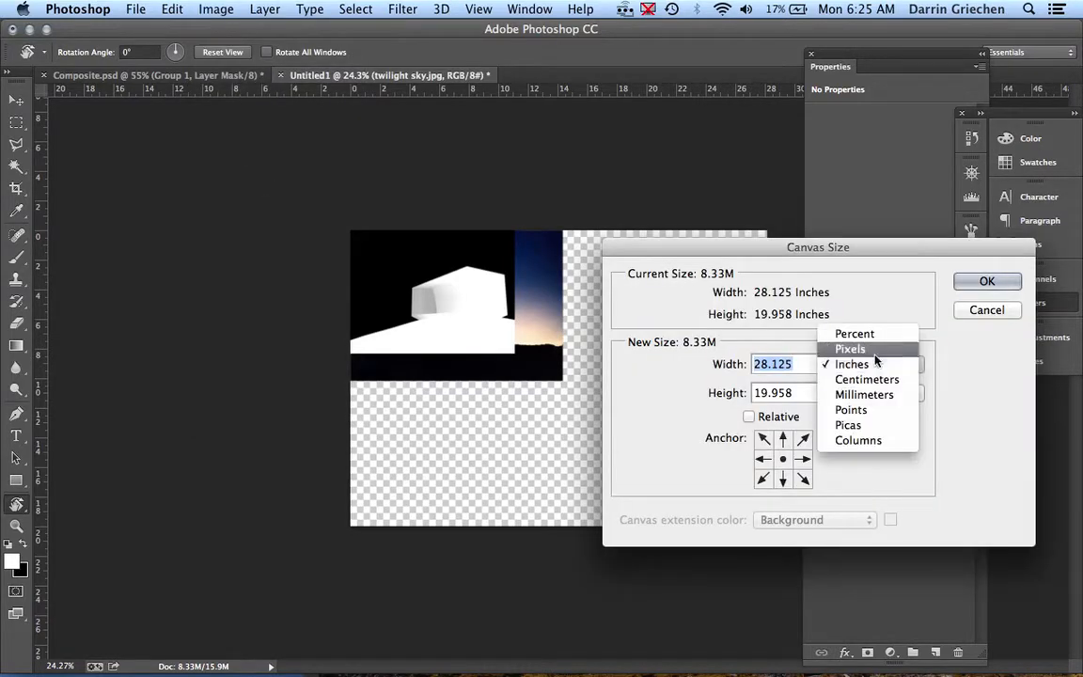
{"action": "left_click", "coordinate": [875, 350]}
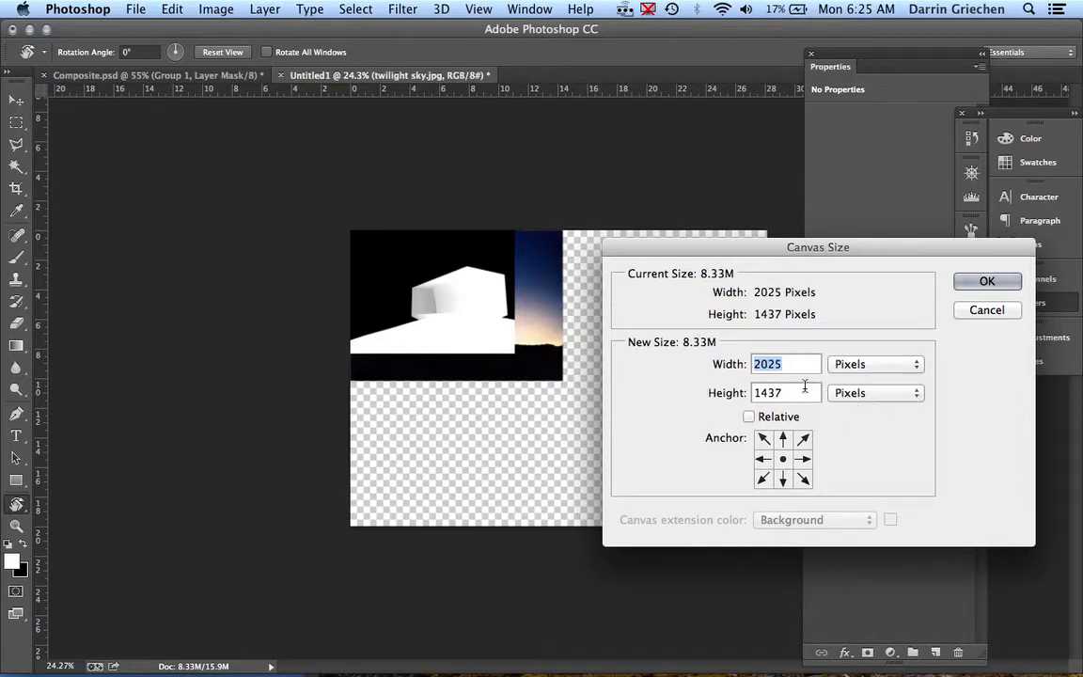
{"action": "double_click", "coordinate": [767, 364]}
{"action": "type", "text": "800"}
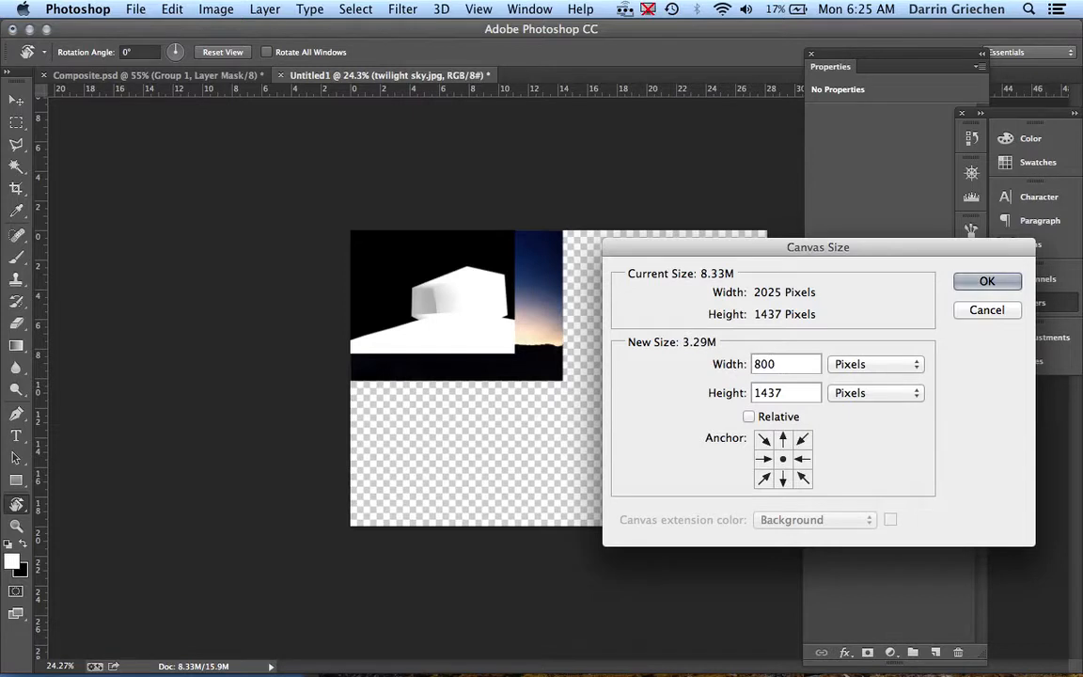
{"action": "key", "text": "Tab"}
{"action": "type", "text": "600"}
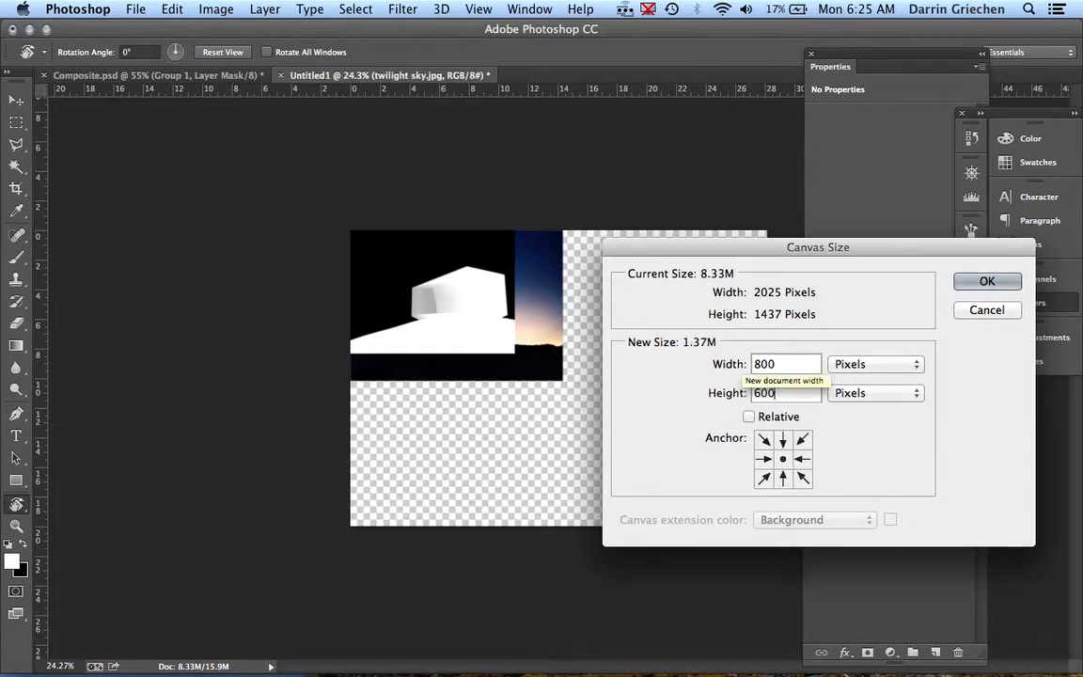
{"action": "left_click", "coordinate": [764, 439]}
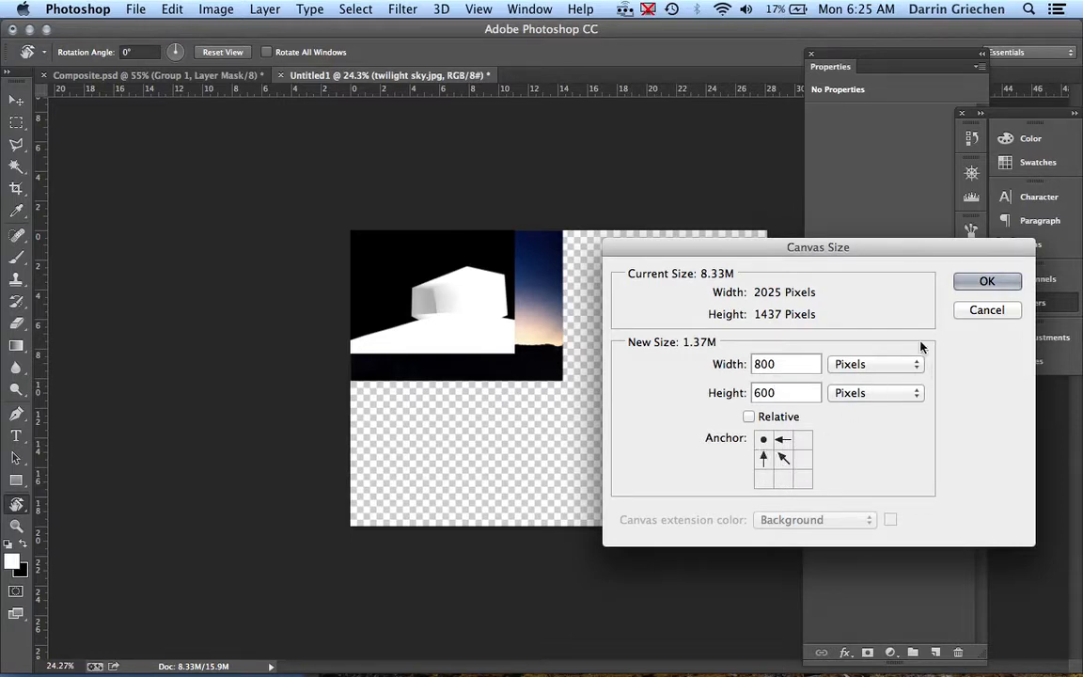
{"action": "left_click", "coordinate": [986, 283]}
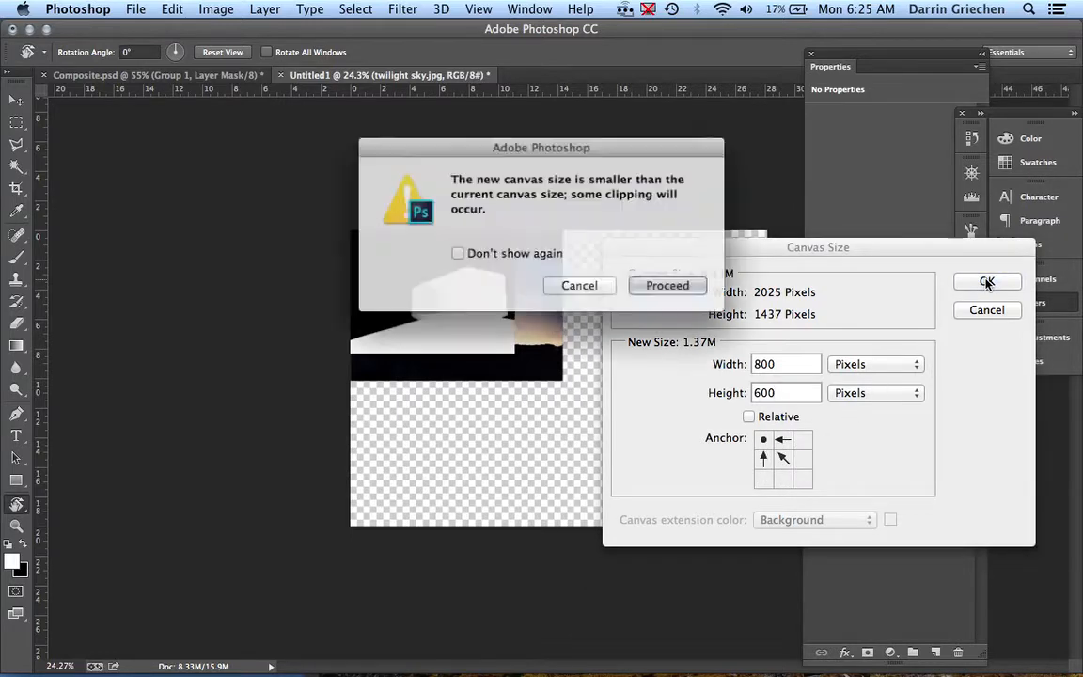
{"action": "left_click", "coordinate": [672, 291]}
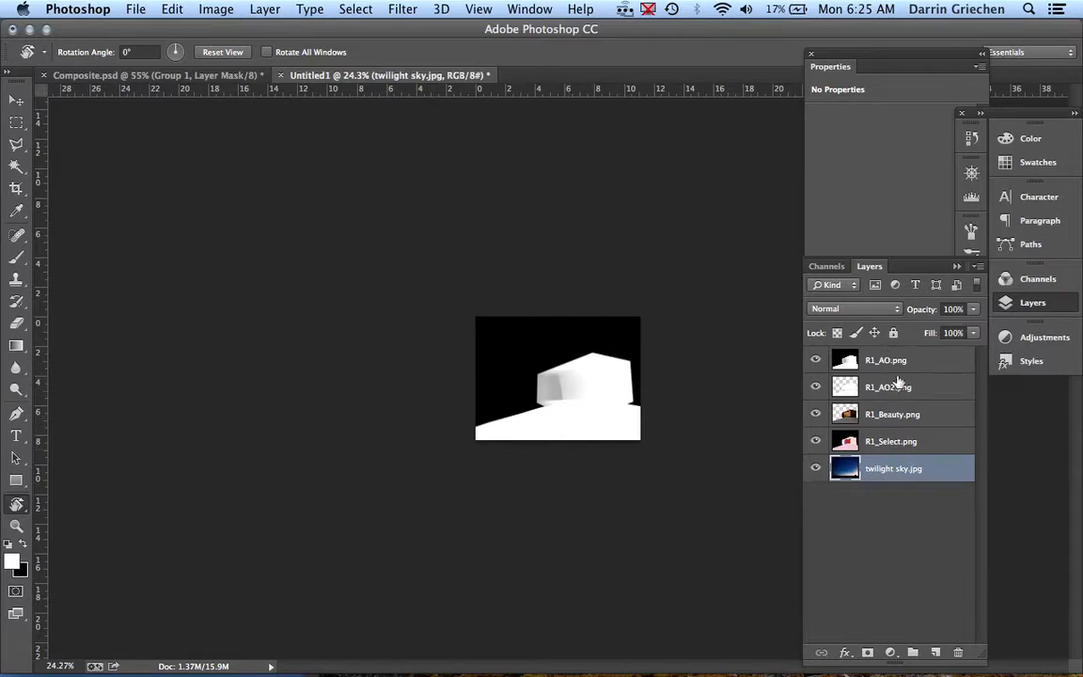
Create a new layer group above twilight sky.jpg and name it Originals.
{"action": "left_click", "coordinate": [912, 654]}
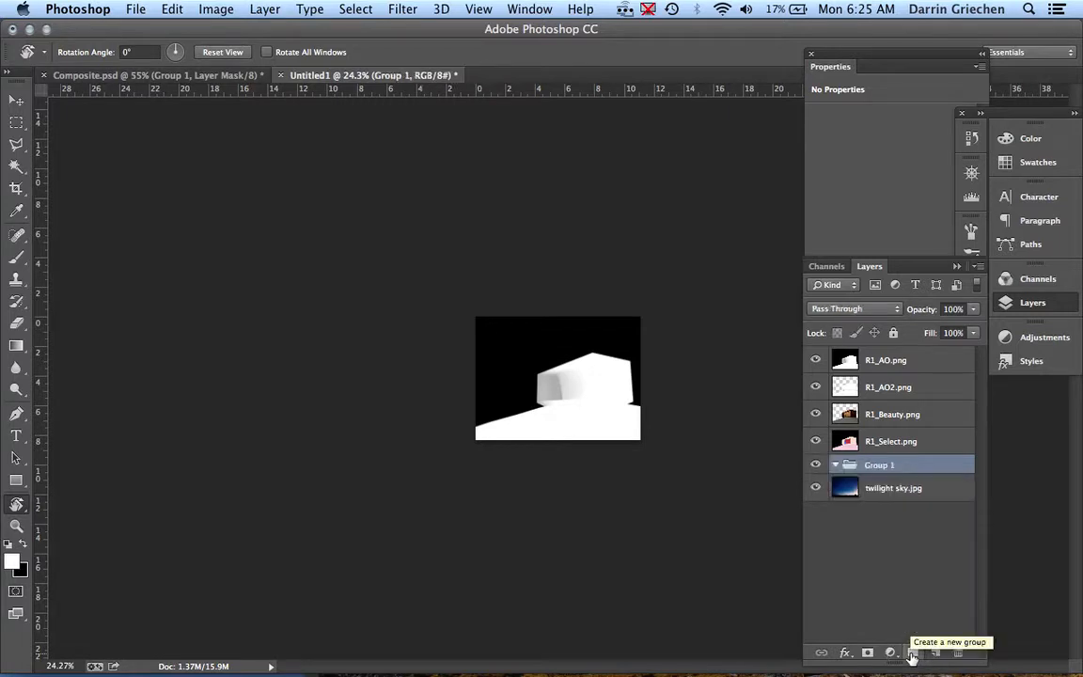
{"action": "double_click", "coordinate": [884, 467]}
{"action": "type", "text": "C"}
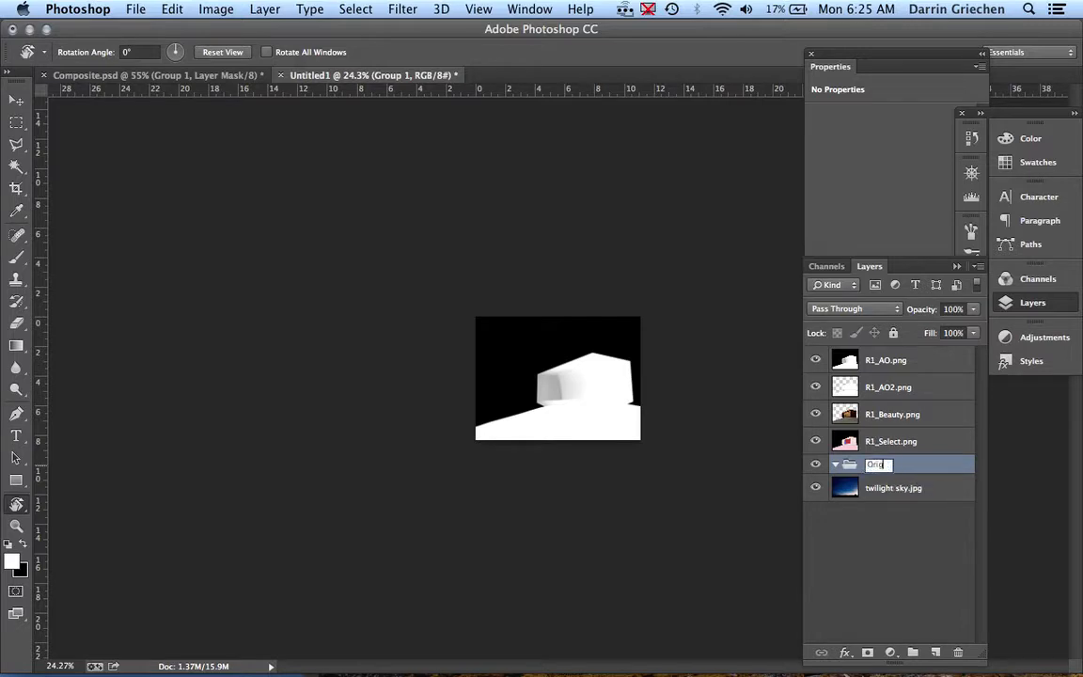
{"action": "key", "text": "Return"}
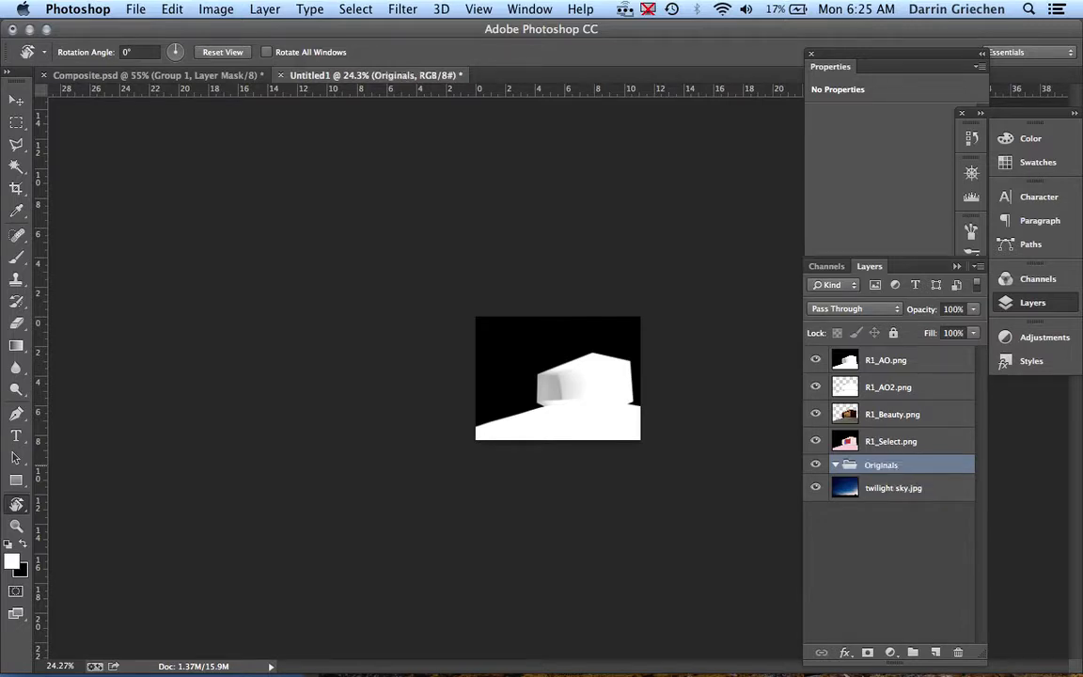
Move the four R1 render layers and twilight sky.jpg into the Originals group, with the sky directly above R1_Select.png.
{"action": "left_click", "coordinate": [895, 508]}
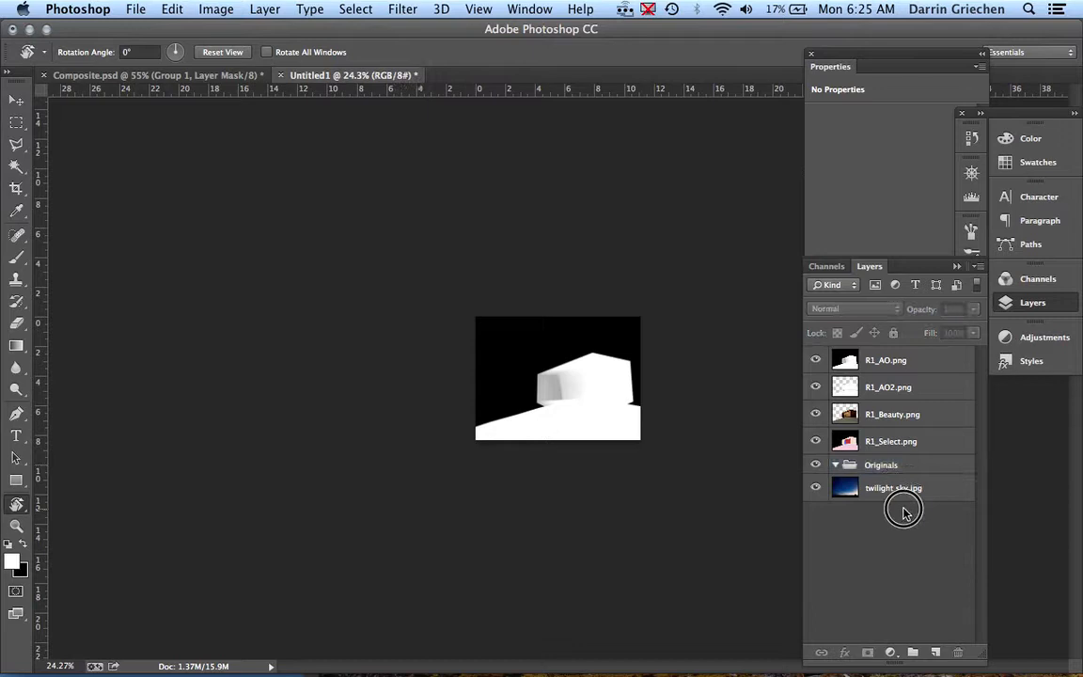
{"action": "left_click", "coordinate": [888, 365]}
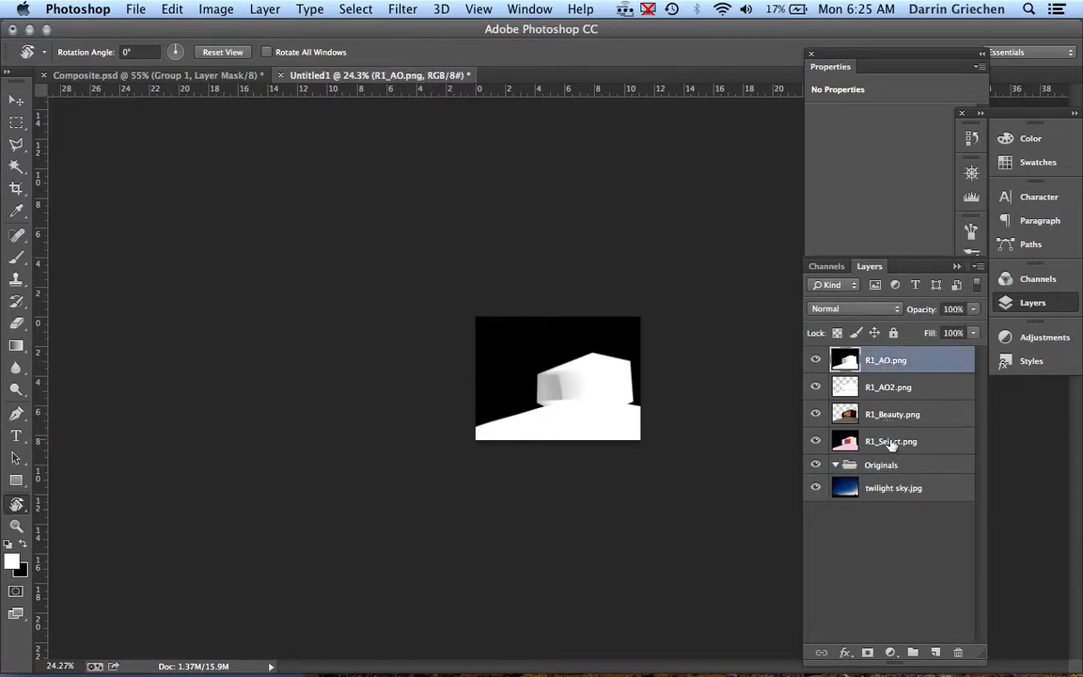
{"action": "left_click", "coordinate": [892, 447], "text": "shift"}
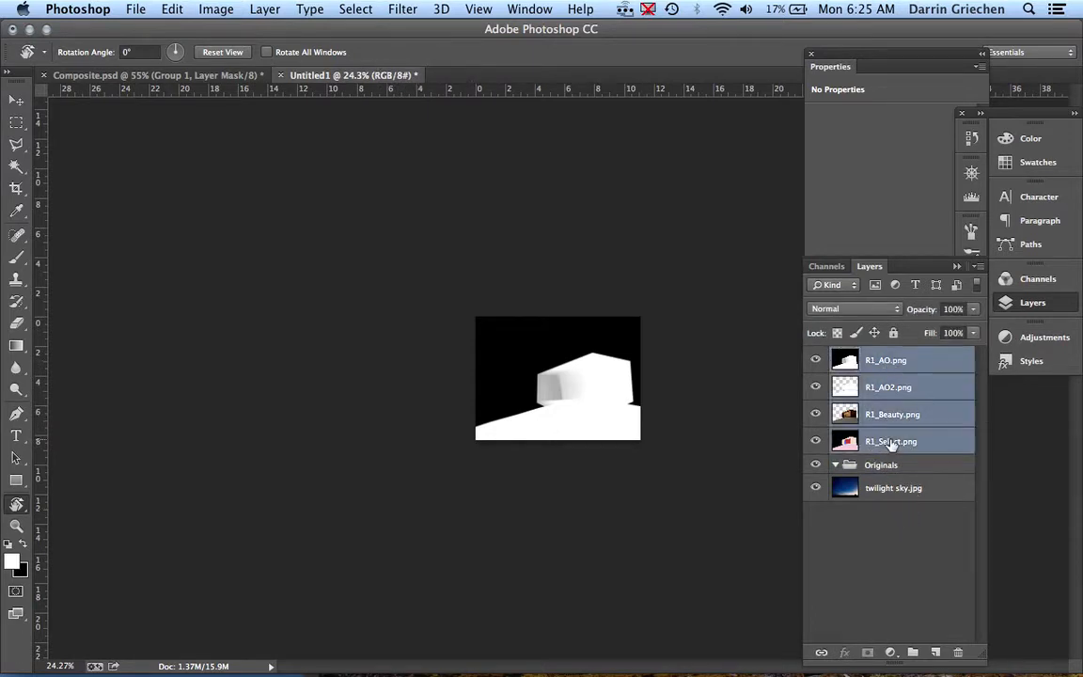
{"action": "mouse_move", "coordinate": [892, 445]}
{"action": "left_mouse_down"}
{"action": "mouse_move", "coordinate": [882, 464]}
{"action": "mouse_move", "coordinate": [899, 482]}
{"action": "mouse_move", "coordinate": [904, 448]}
{"action": "mouse_move", "coordinate": [902, 461]}
{"action": "left_mouse_up"}
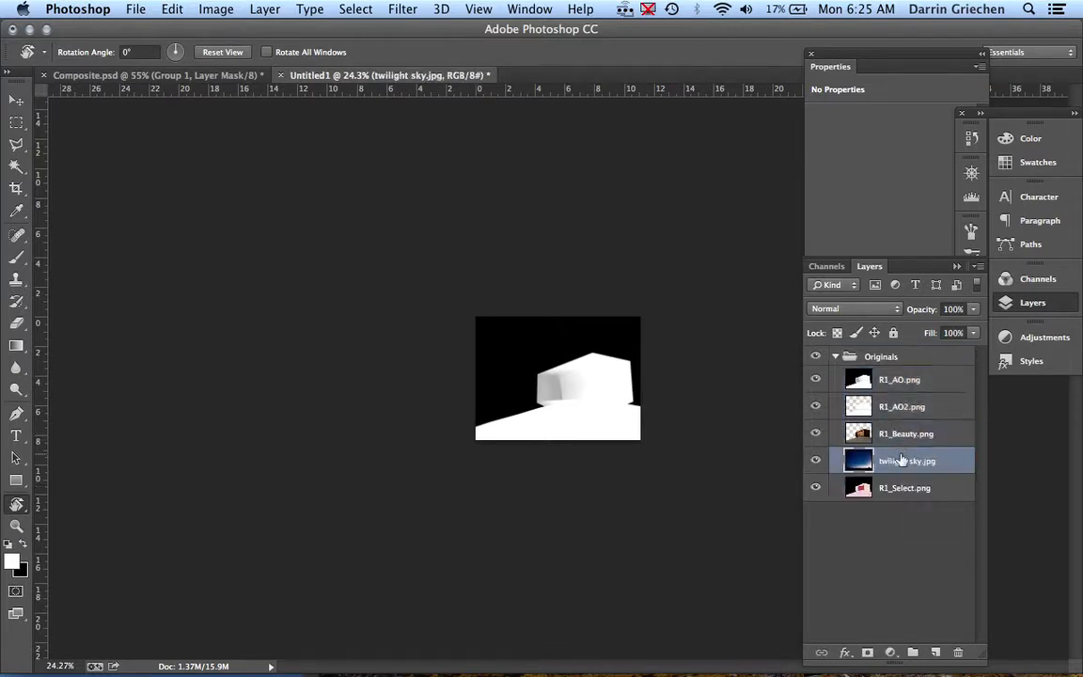
Duplicate all Originals layers except R1_Select.png, move the copies above the group, and collapse the group.
{"action": "left_click", "coordinate": [910, 380]}
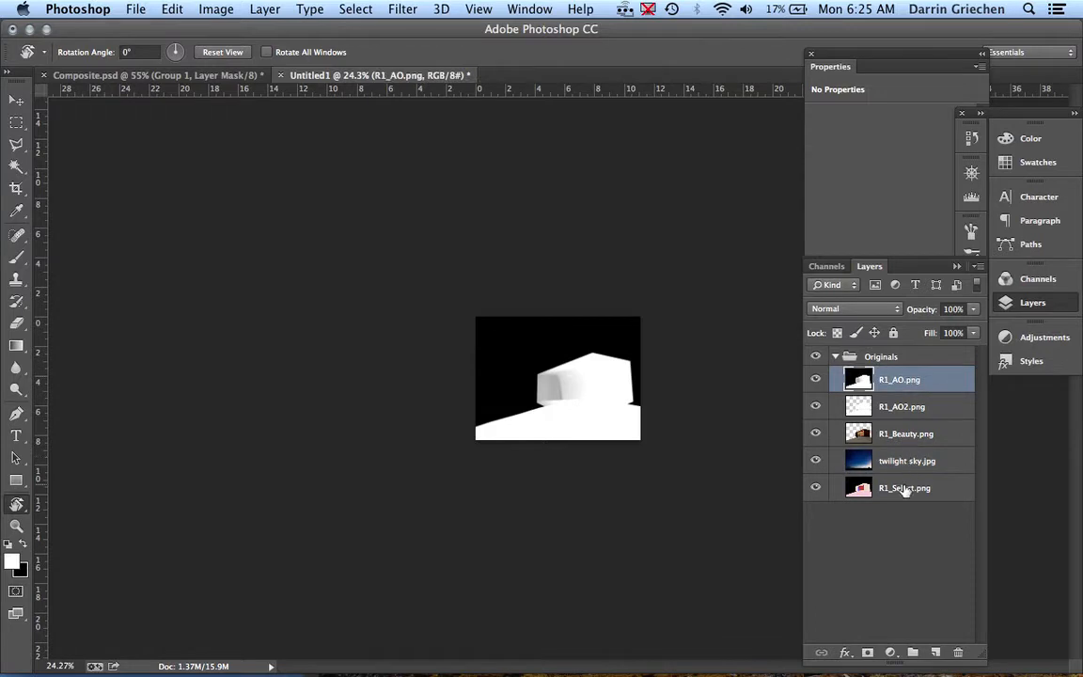
{"action": "left_click", "coordinate": [909, 467], "text": "shift"}
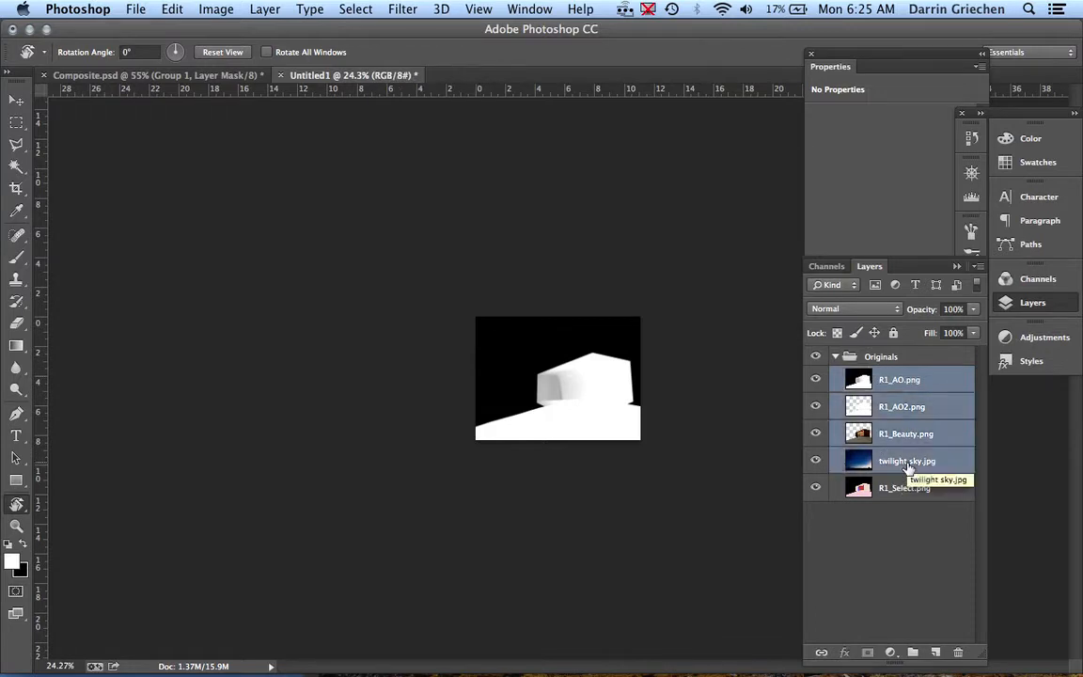
{"action": "left_click_drag", "start_coordinate": [911, 466], "coordinate": [937, 652]}
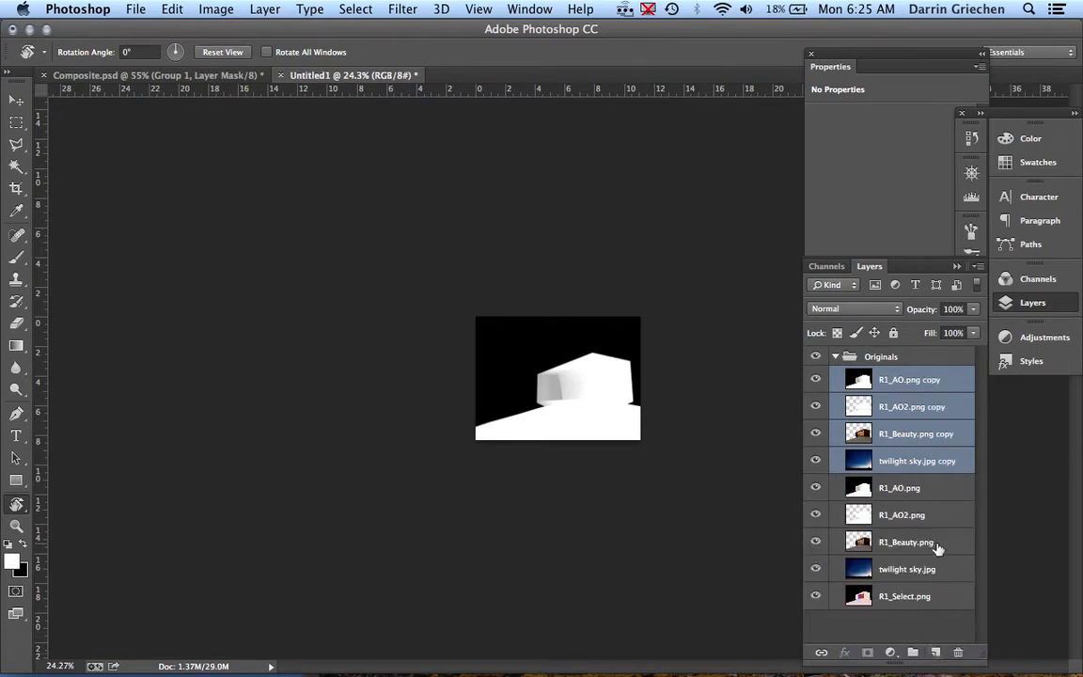
{"action": "left_click_drag", "start_coordinate": [917, 461], "coordinate": [903, 346]}
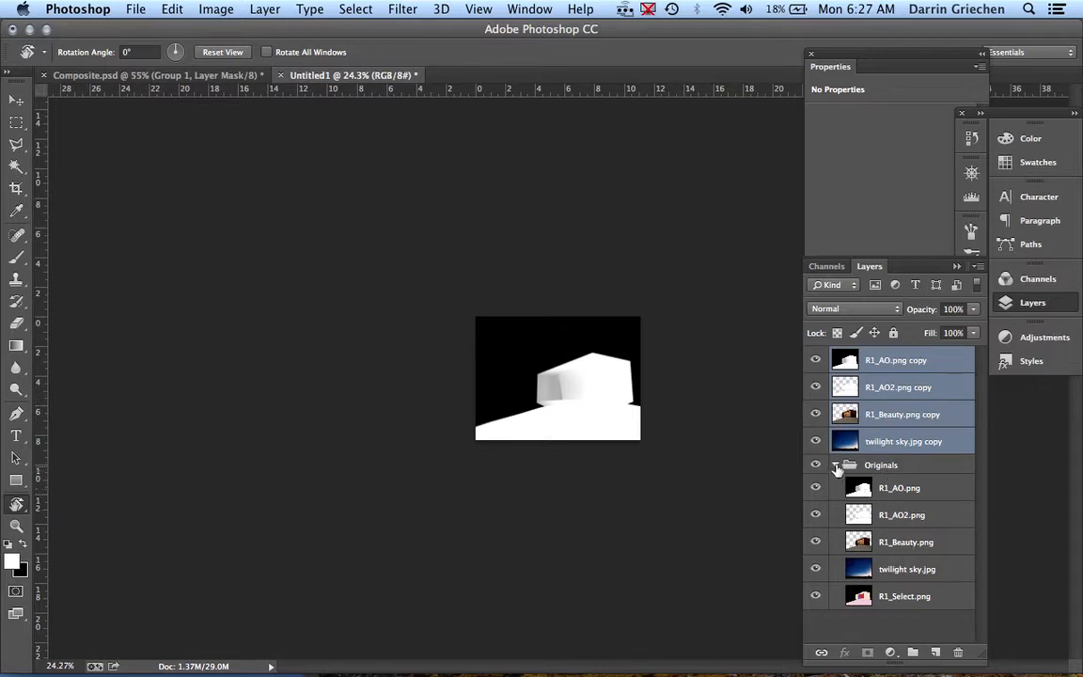
{"action": "left_click", "coordinate": [836, 466]}
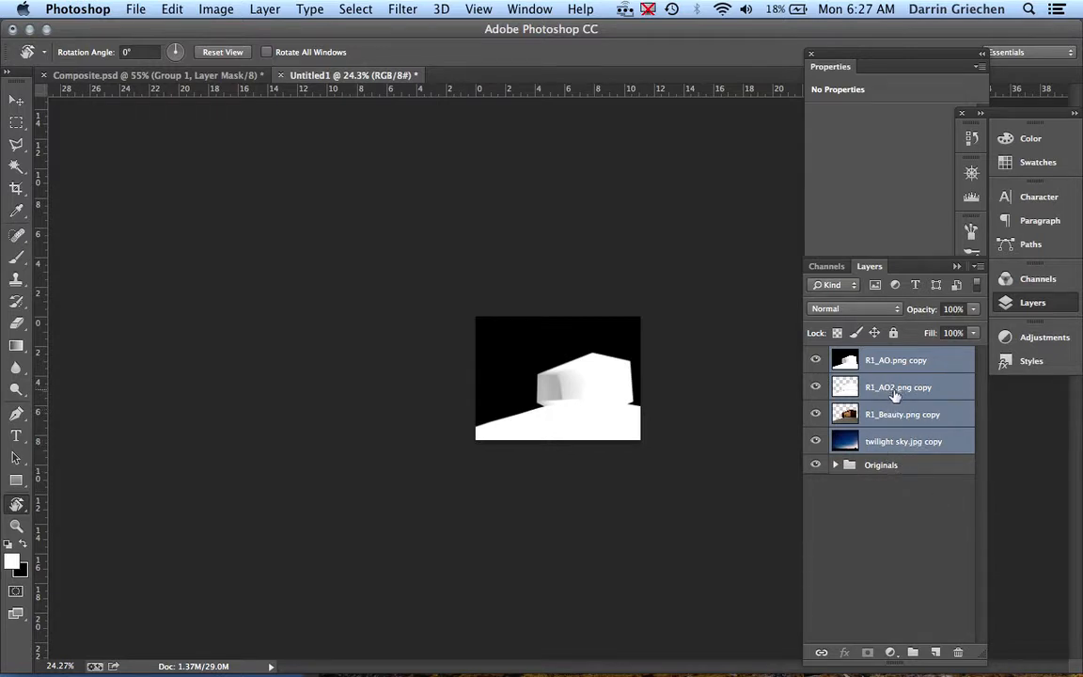
Rename the R1_AO.png copy layer to R1_Depth.png copy.
{"action": "left_click", "coordinate": [889, 366]}
{"action": "double_click", "coordinate": [888, 362]}
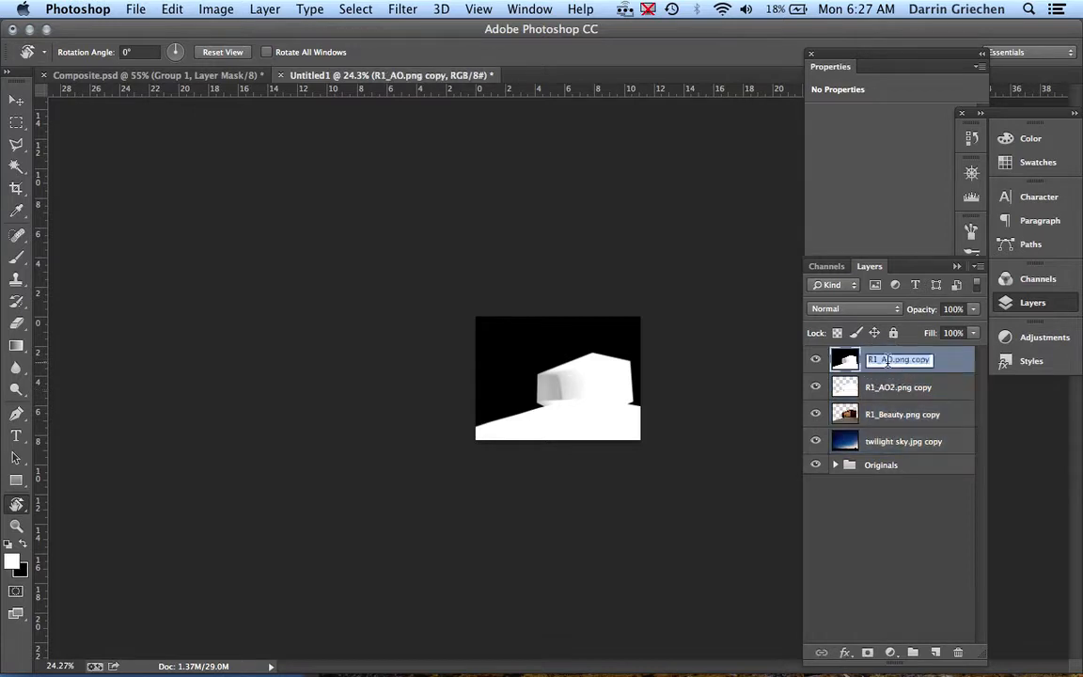
{"action": "left_click", "coordinate": [912, 362]}
{"action": "type", "text": "Depth"}
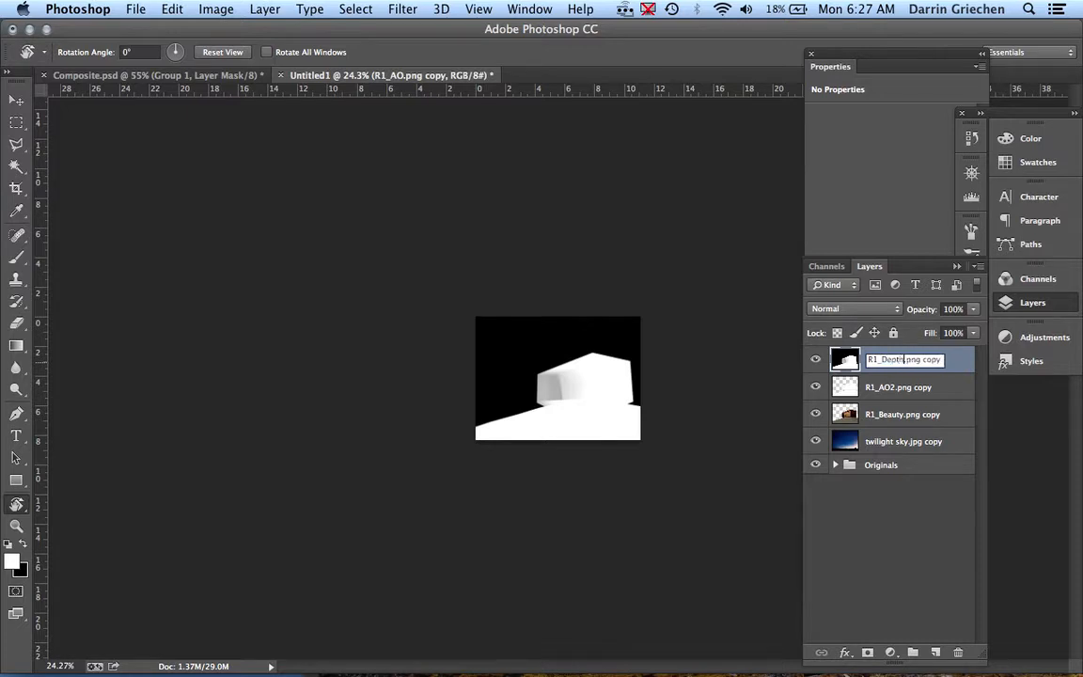
{"action": "key", "text": "Return"}
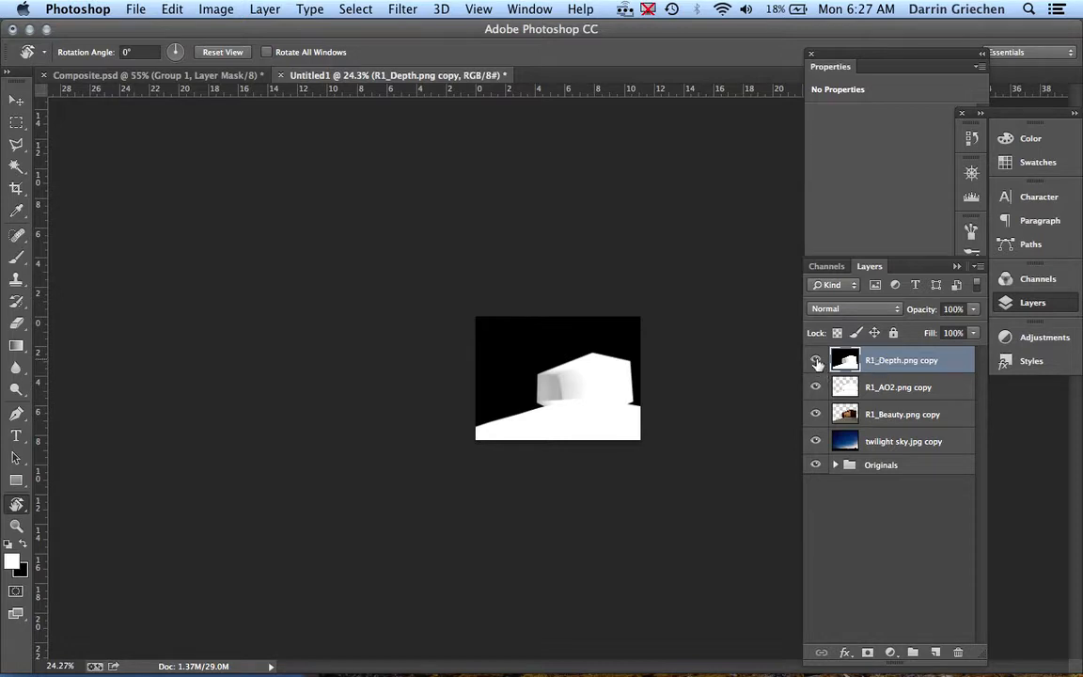
Hide the R1_Depth.png copy layer, keeping the R1_AO2.png and R1_Beauty.png copies visible.
{"action": "left_click", "coordinate": [816, 362]}
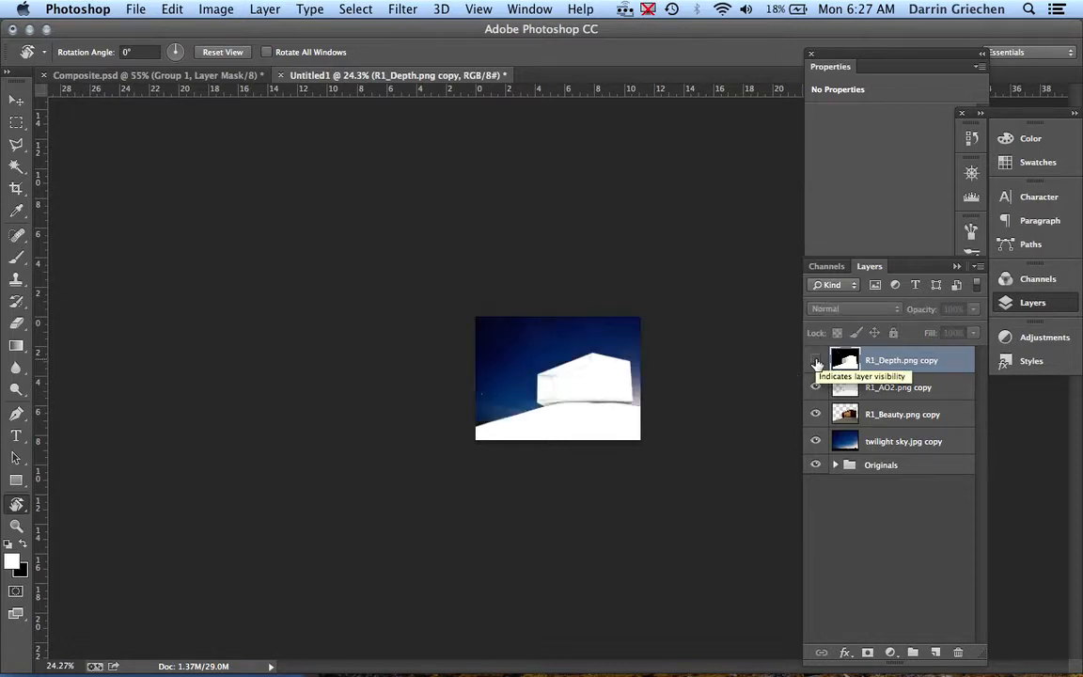
{"action": "left_click", "coordinate": [816, 362]}
{"action": "left_click", "coordinate": [816, 361]}
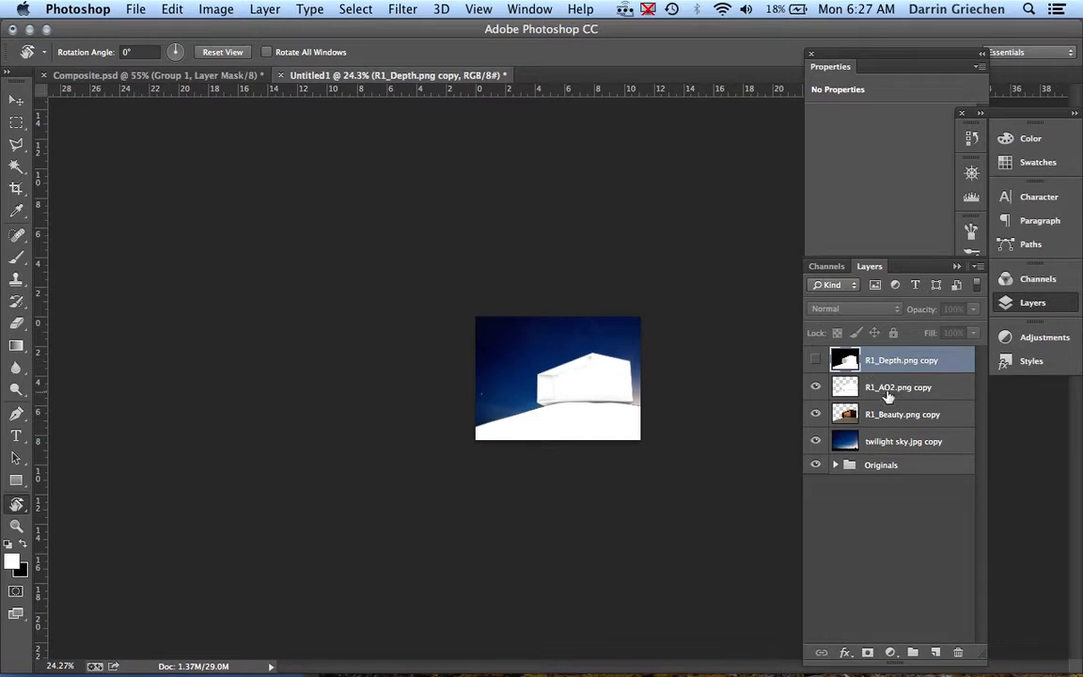
{"action": "left_click", "coordinate": [817, 388]}
{"action": "left_click", "coordinate": [817, 387]}
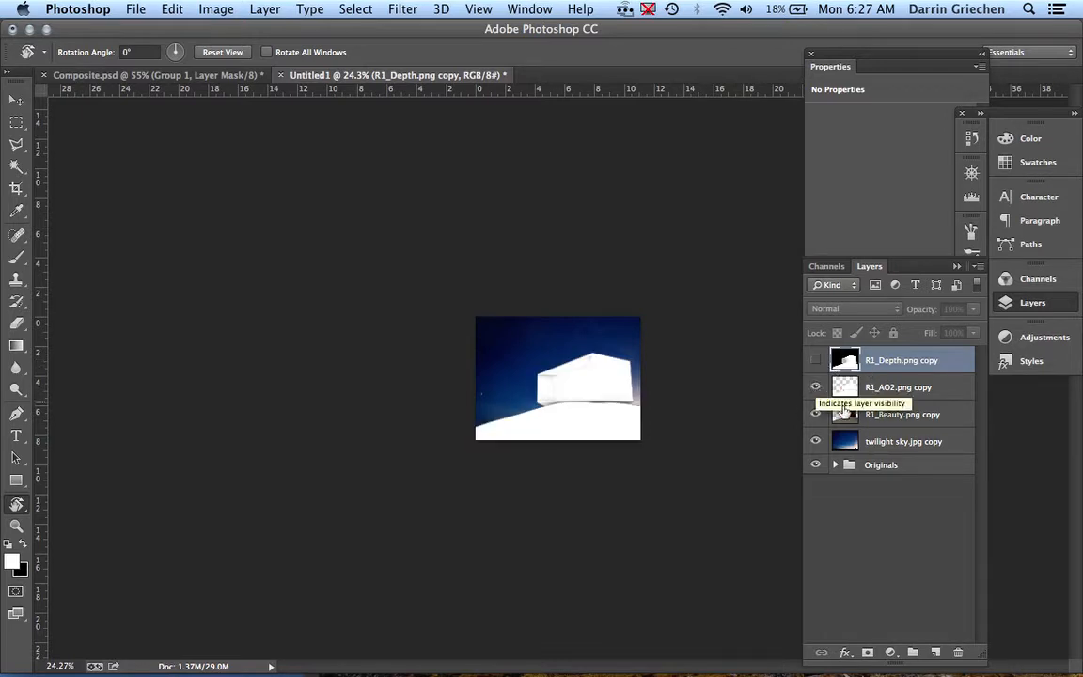
{"action": "left_click", "coordinate": [816, 415]}
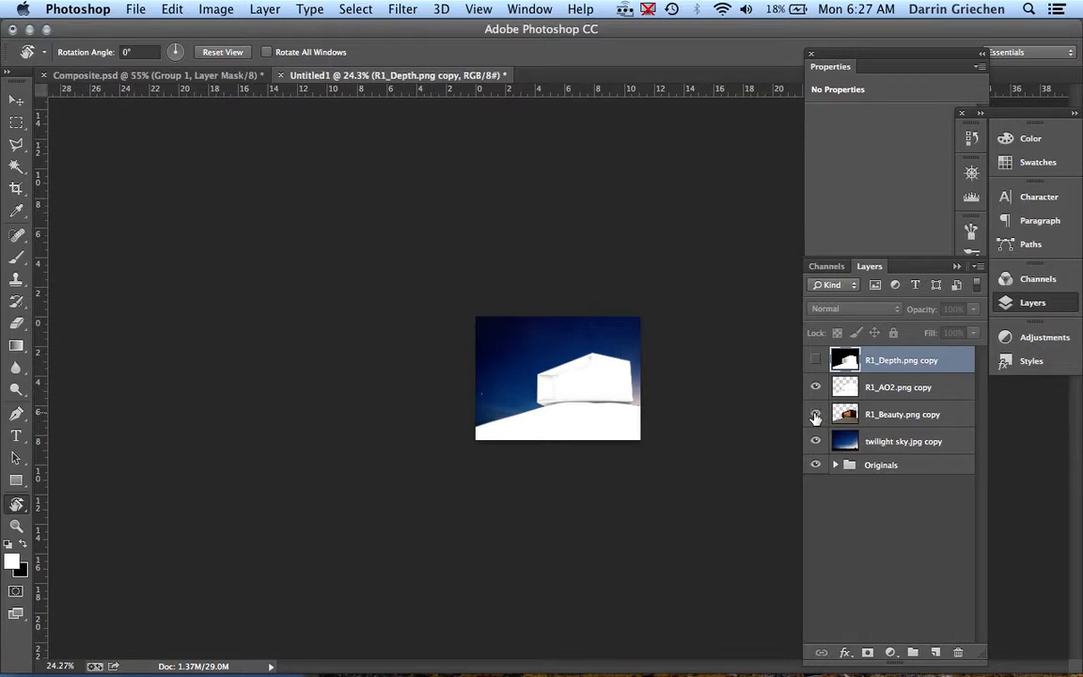
Set the blending mode of the R1_AO2.png copy layer to Multiply.
{"action": "left_click", "coordinate": [889, 388]}
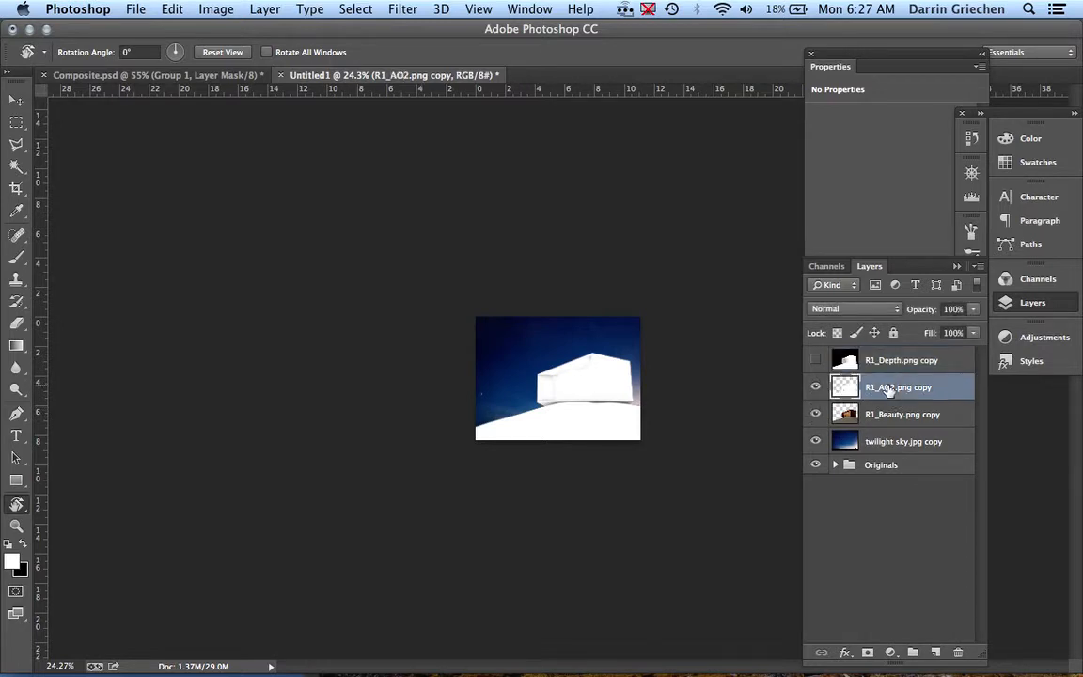
{"action": "left_click", "coordinate": [894, 310]}
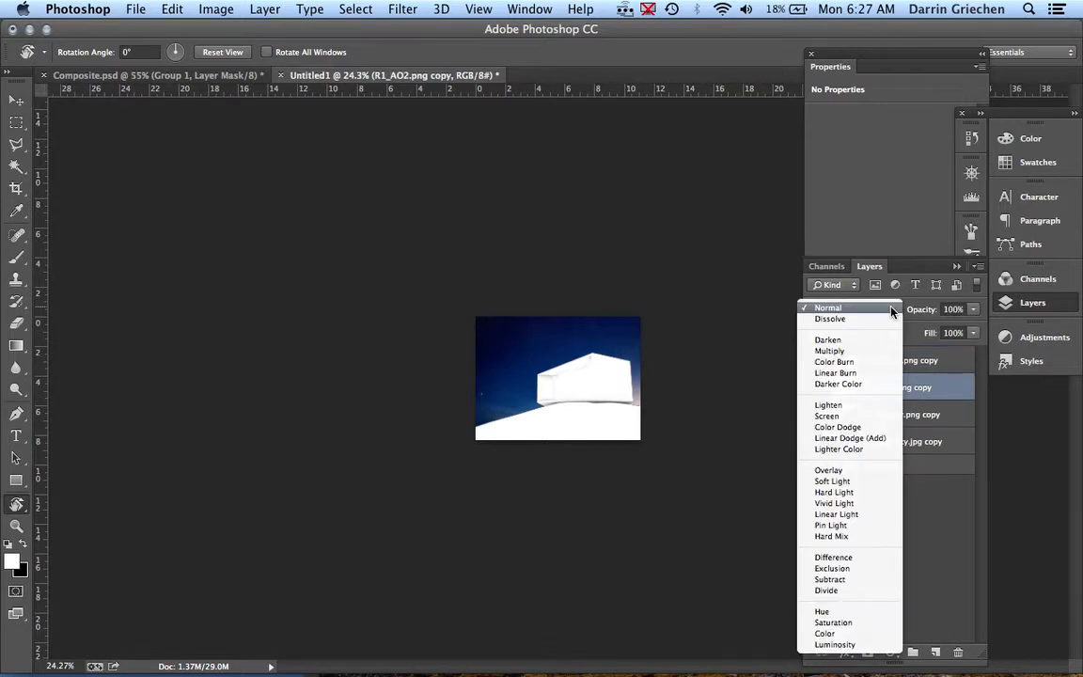
{"action": "left_click", "coordinate": [871, 352]}
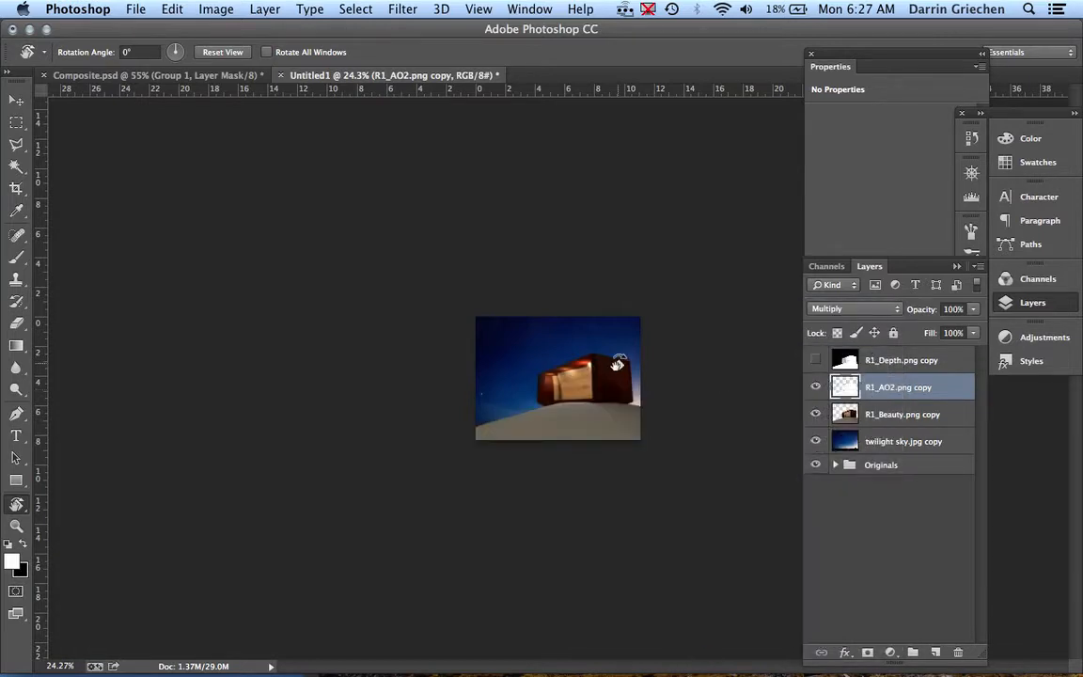
Apply a Brightness/Contrast adjustment to the R1_AO2.png copy layer with brightness -77 and contrast -24.
{"action": "scroll", "coordinate": [557, 330], "scroll_direction": "up", "scroll_amount": 5}
{"action": "scroll", "coordinate": [616, 364], "scroll_direction": "up", "scroll_amount": 4}
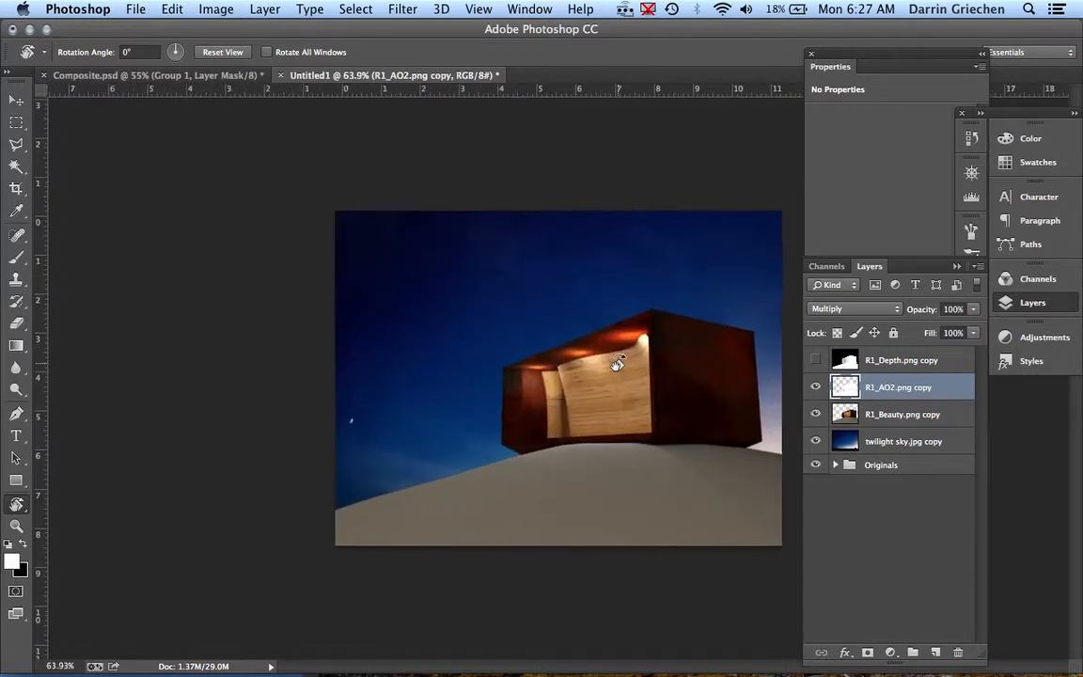
{"action": "scroll", "coordinate": [607, 337], "scroll_direction": "up", "scroll_amount": 2}
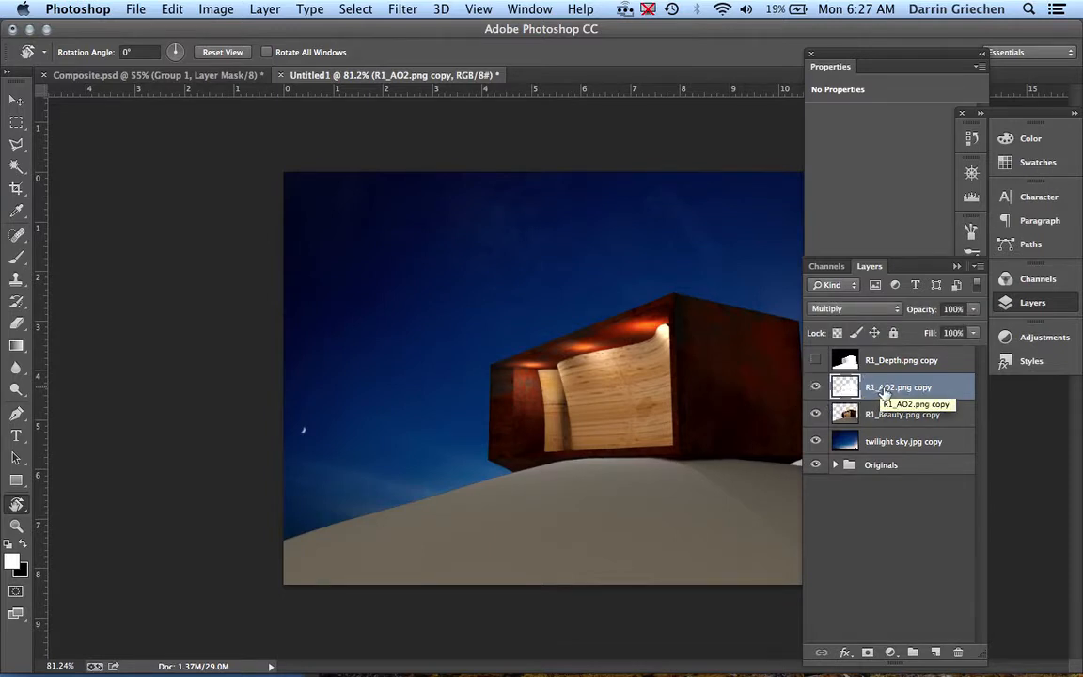
{"action": "left_click", "coordinate": [217, 10]}
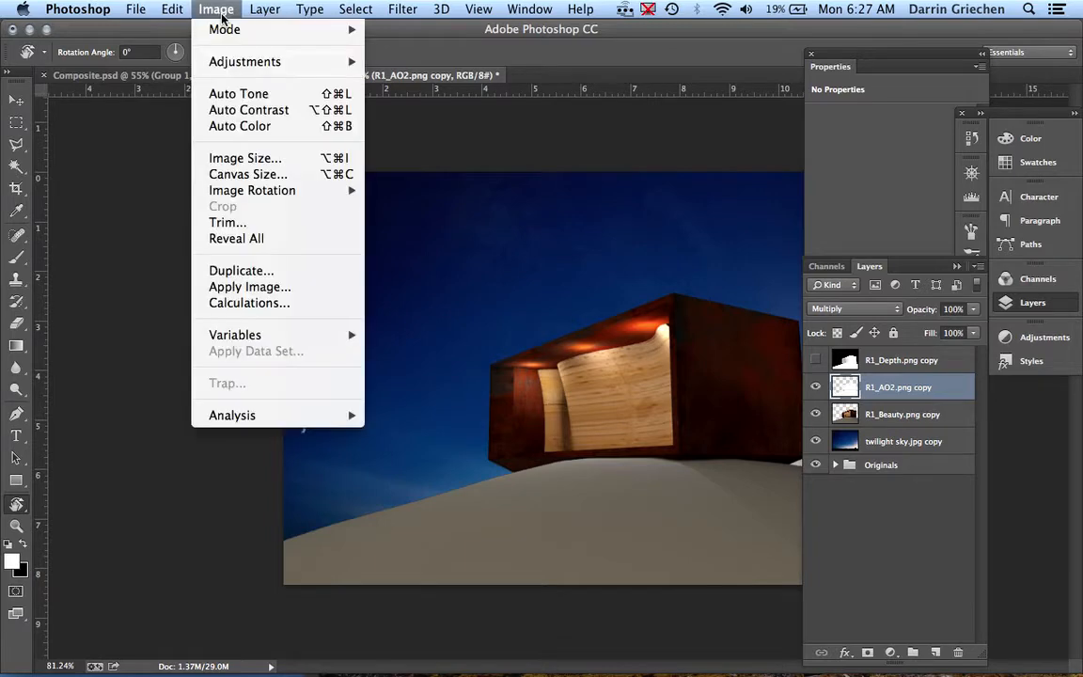
{"action": "mouse_move", "coordinate": [255, 67]}
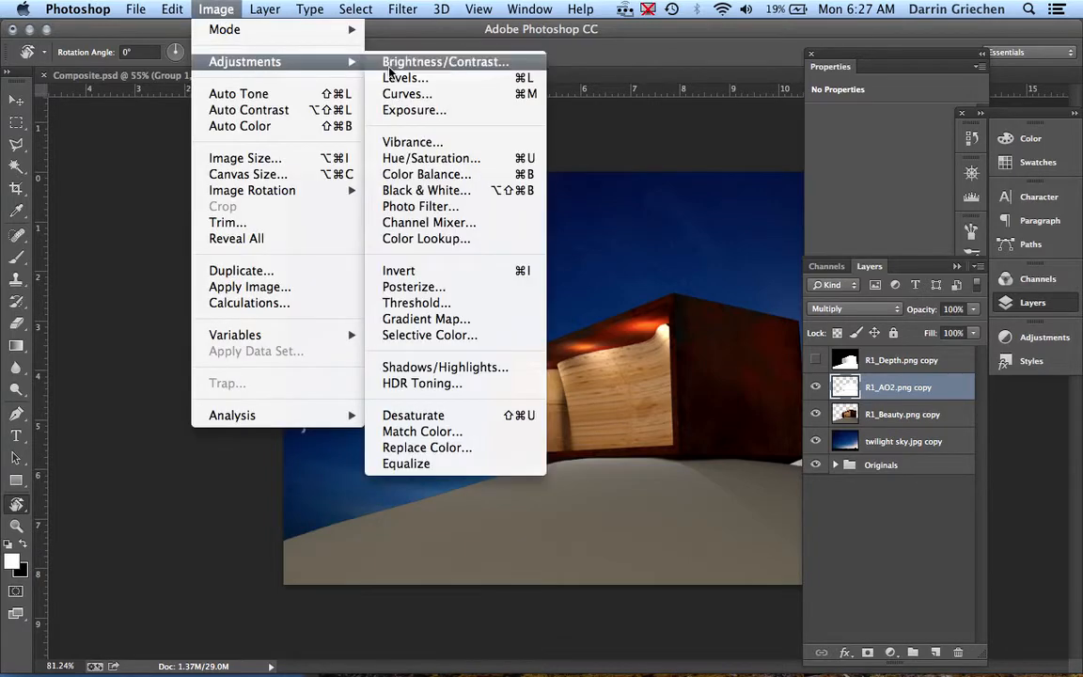
{"action": "left_click", "coordinate": [417, 63]}
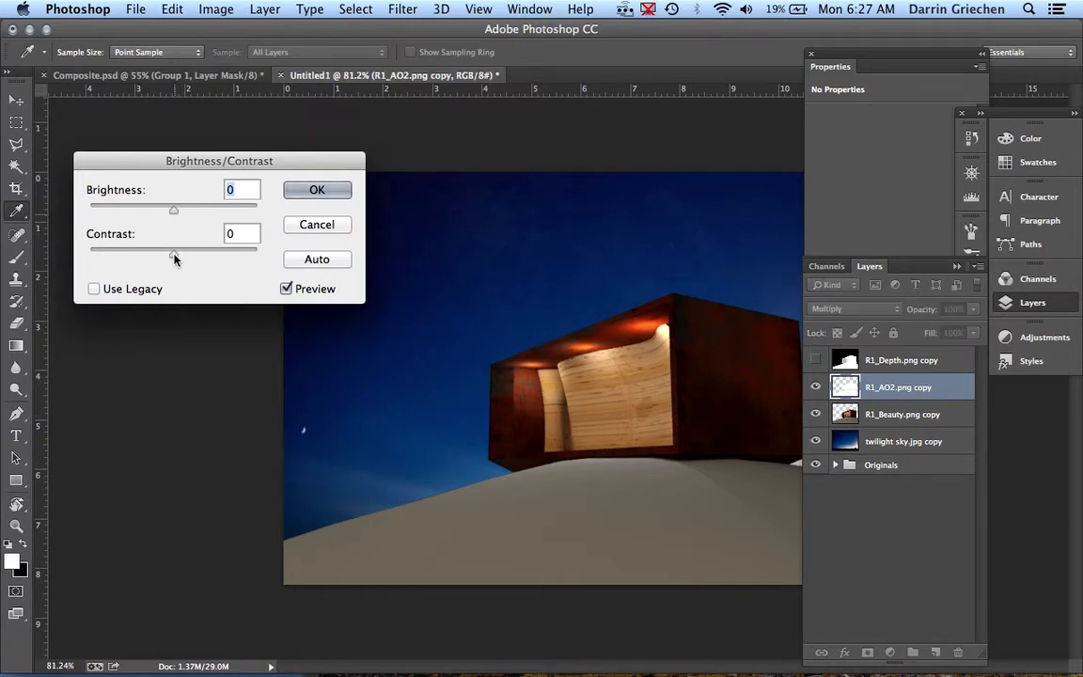
{"action": "left_click_drag", "start_coordinate": [174, 253], "coordinate": [144, 255]}
{"action": "left_click_drag", "start_coordinate": [174, 211], "coordinate": [132, 214]}
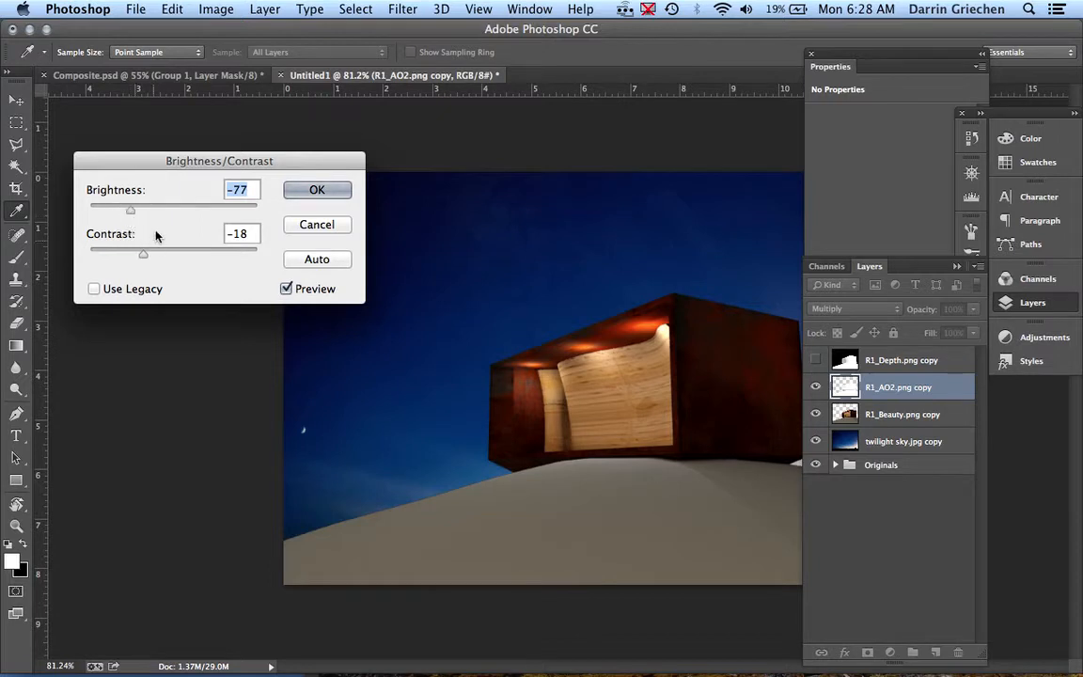
{"action": "left_click_drag", "start_coordinate": [144, 256], "coordinate": [134, 256]}
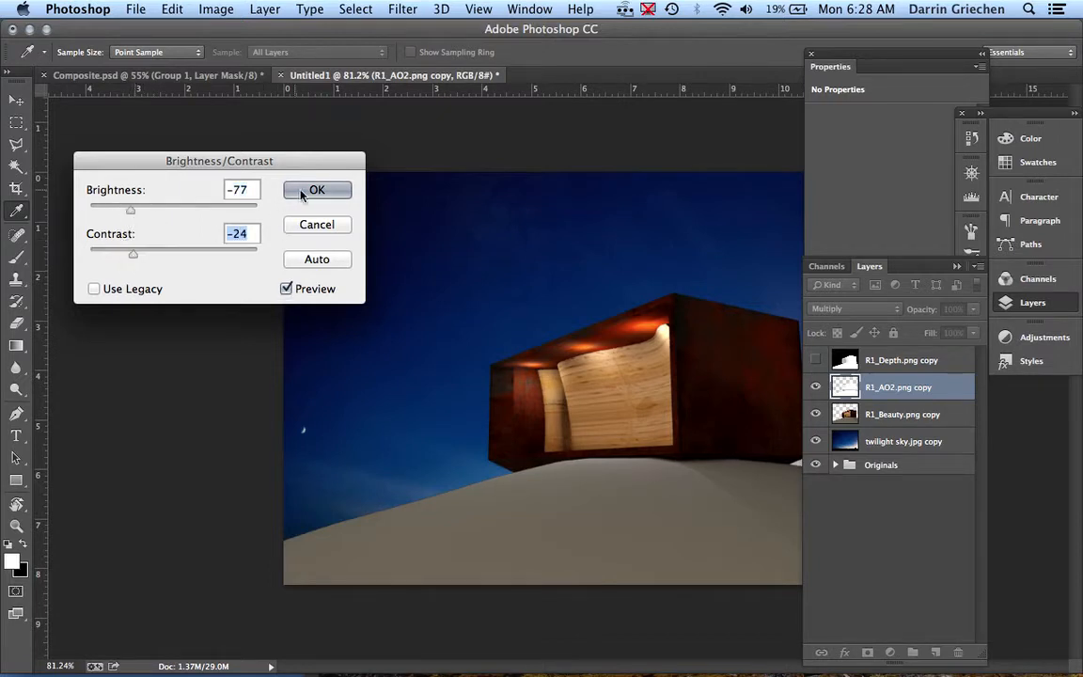
{"action": "key", "text": "Return"}
{"action": "key", "text": "r"}
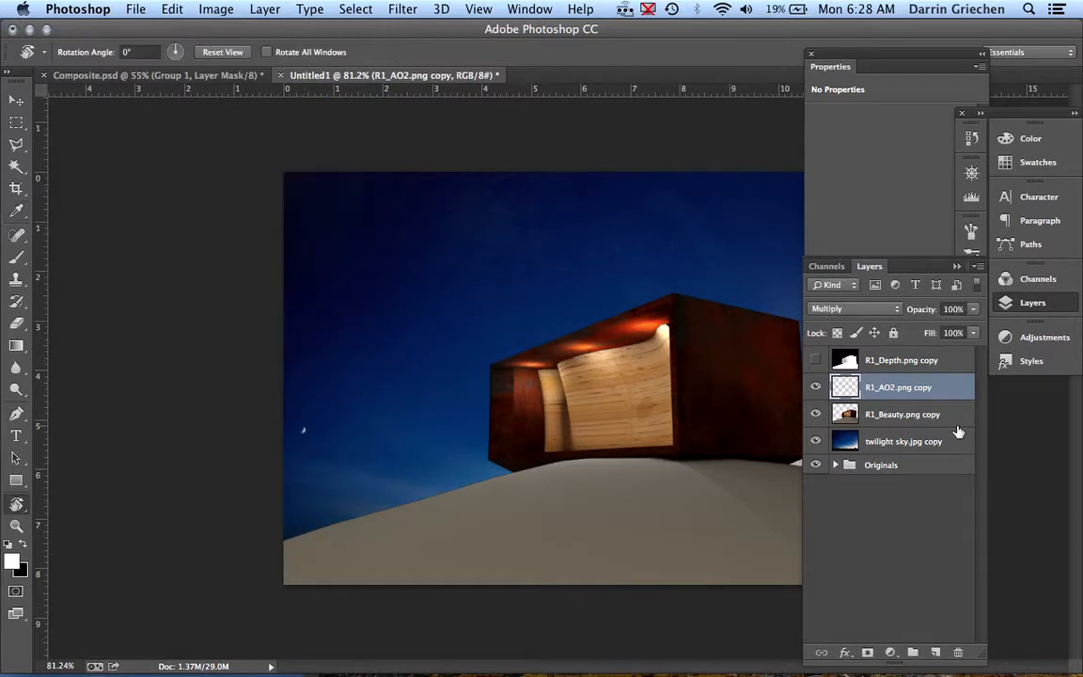
Compare the composite with the R1_AO2.png copy layer hidden and shown.
{"action": "left_click", "coordinate": [817, 389]}
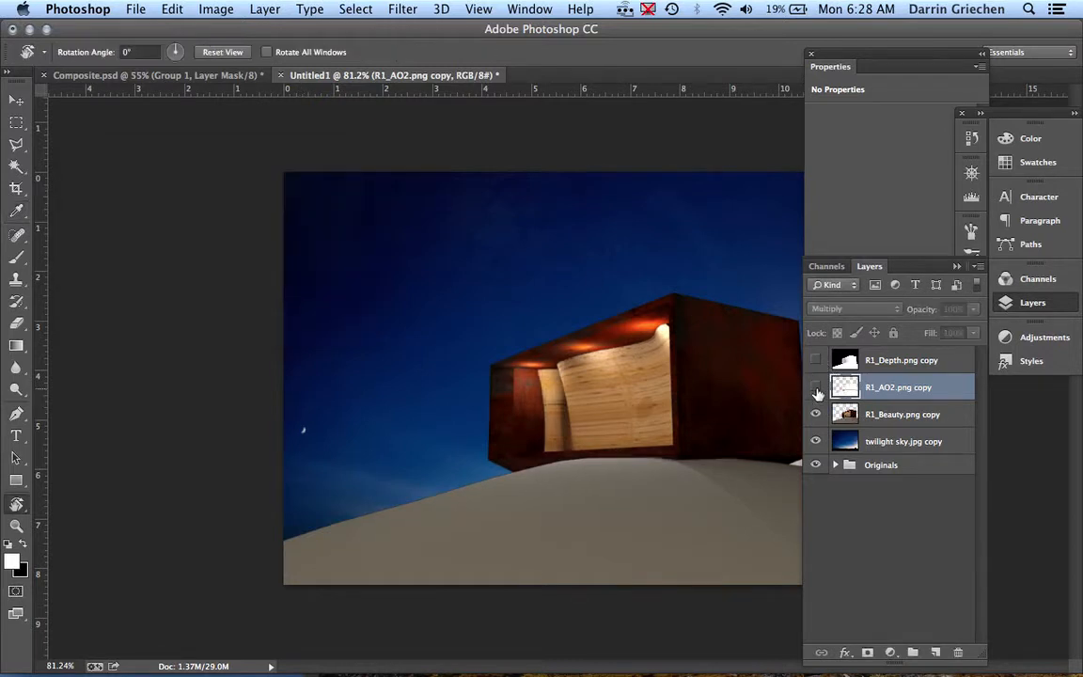
{"action": "left_click", "coordinate": [816, 389]}
{"action": "left_click", "coordinate": [817, 389]}
{"action": "left_click", "coordinate": [817, 389]}
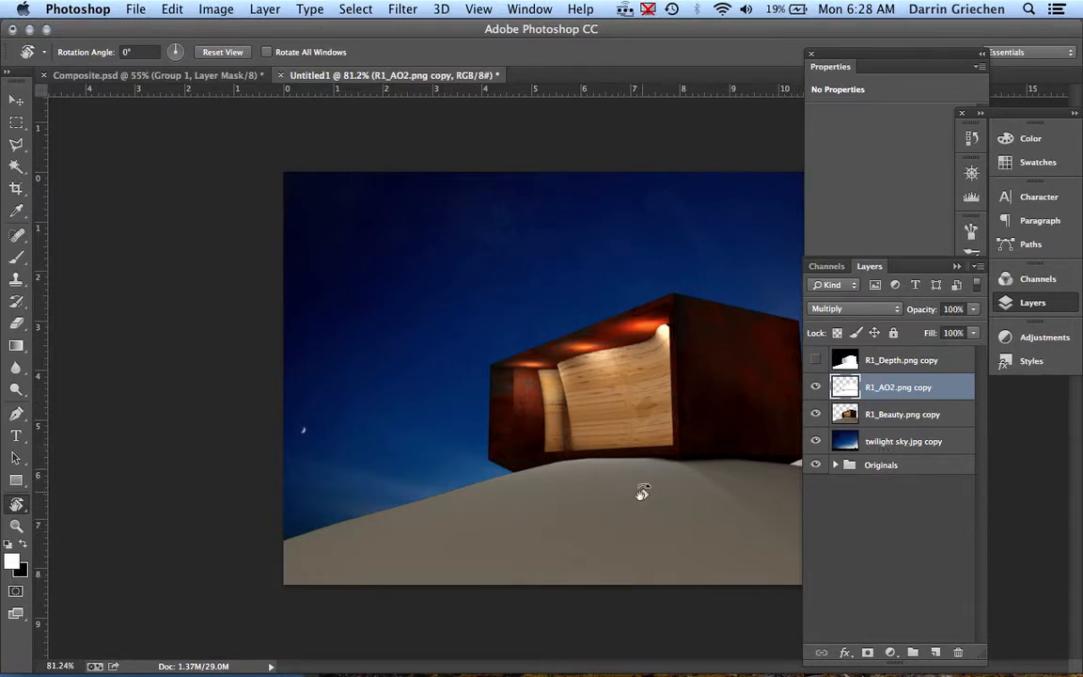
Move the twilight sky.jpg copy layer up and to the left so its horizon glow and dark treeline sit just above the hill.
{"action": "scroll", "coordinate": [641, 493], "scroll_direction": "down", "scroll_amount": 5}
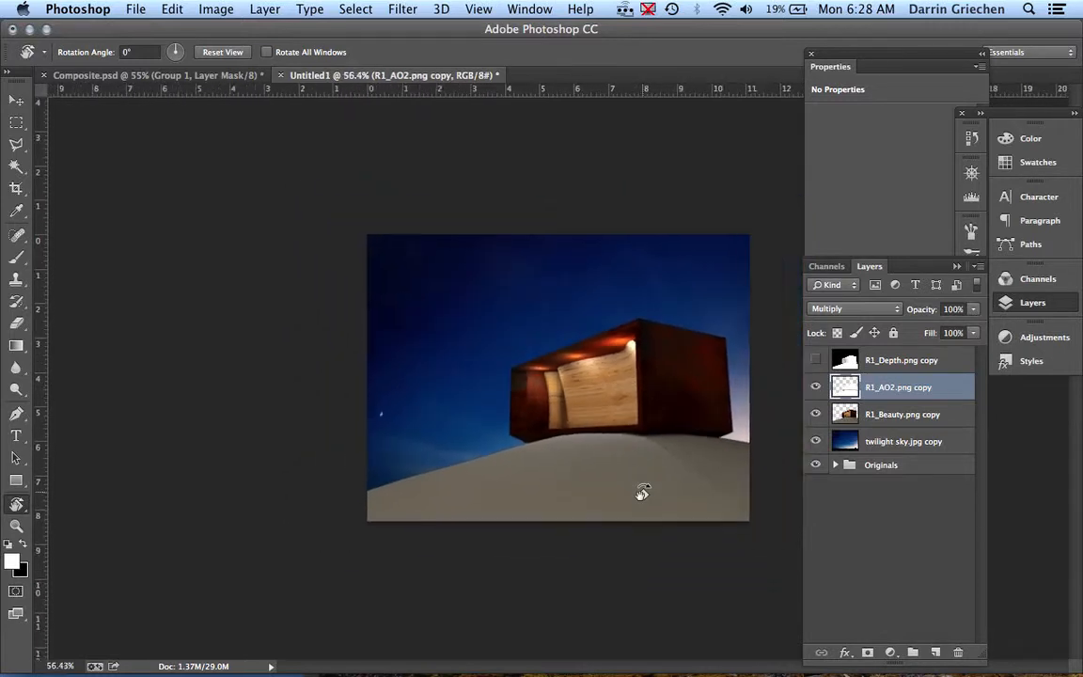
{"action": "scroll", "coordinate": [641, 492], "scroll_direction": "down", "scroll_amount": 2}
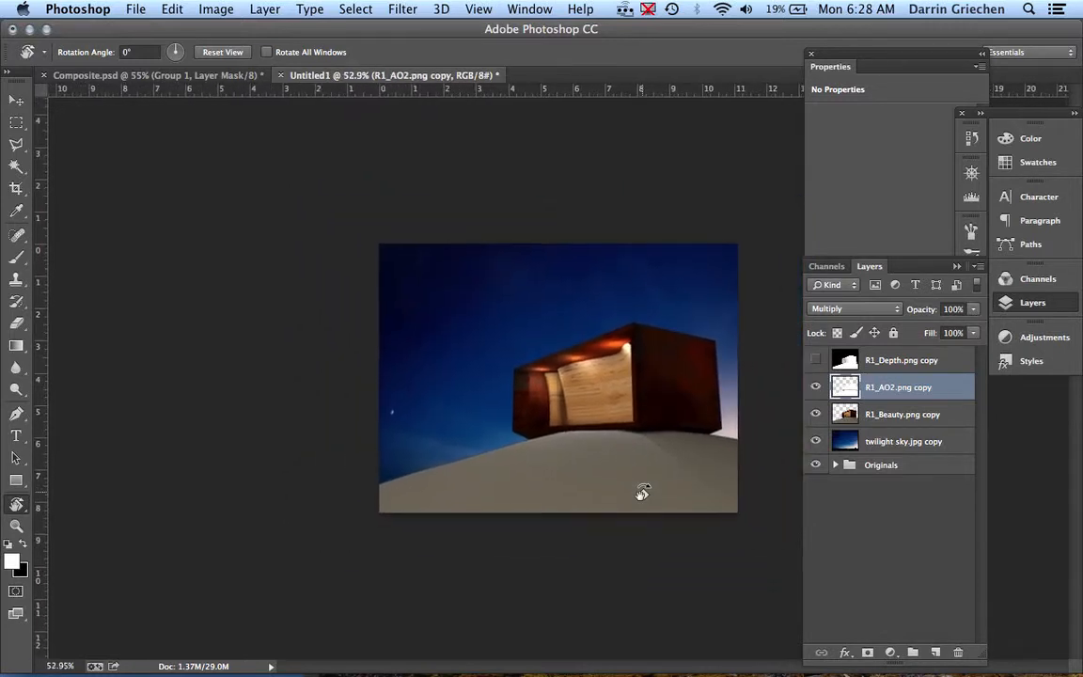
{"action": "scroll", "coordinate": [641, 493], "scroll_direction": "up", "scroll_amount": 2}
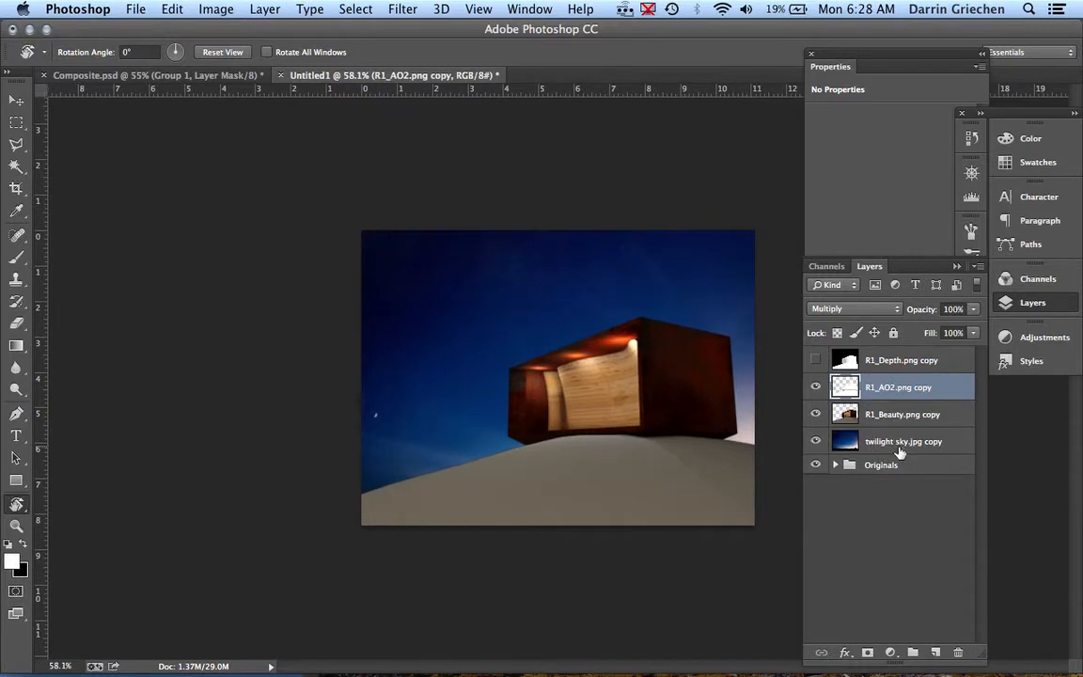
{"action": "left_click", "coordinate": [900, 451]}
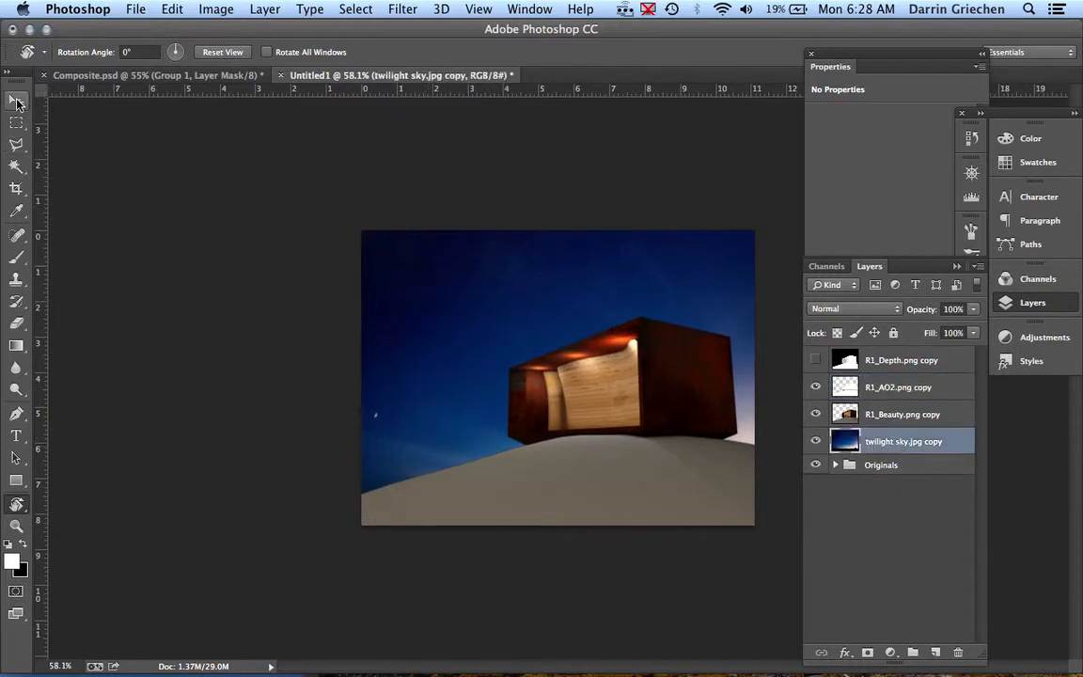
{"action": "left_click", "coordinate": [16, 102]}
{"action": "left_click_drag", "start_coordinate": [503, 346], "coordinate": [457, 321]}
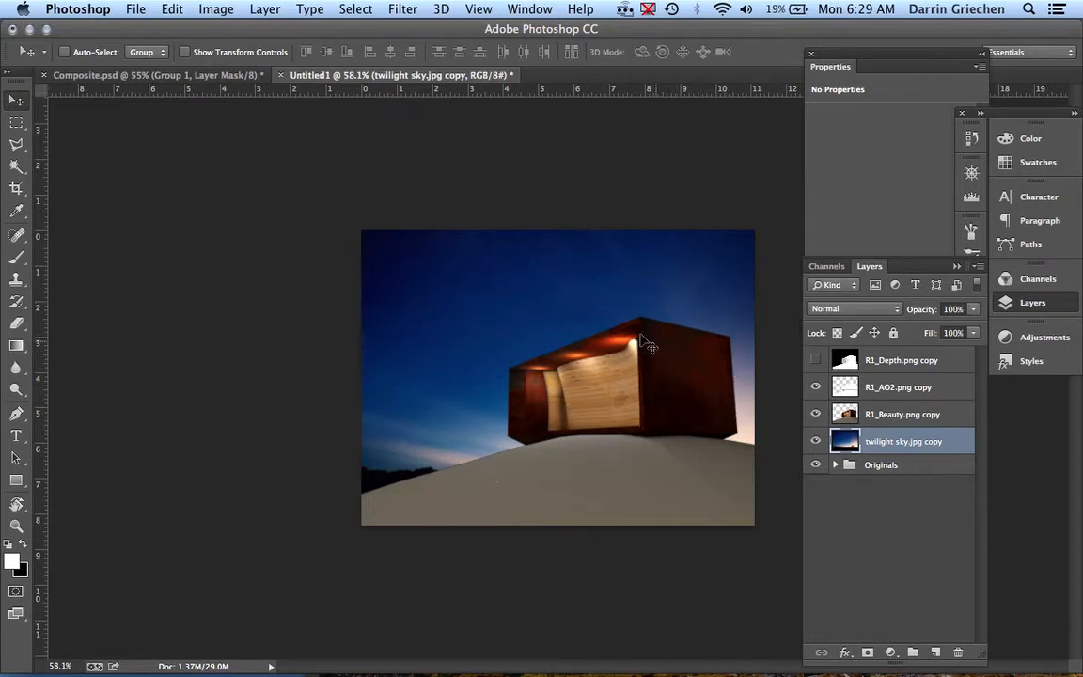
{"action": "left_click", "coordinate": [907, 416]}
{"action": "left_click", "coordinate": [900, 385]}
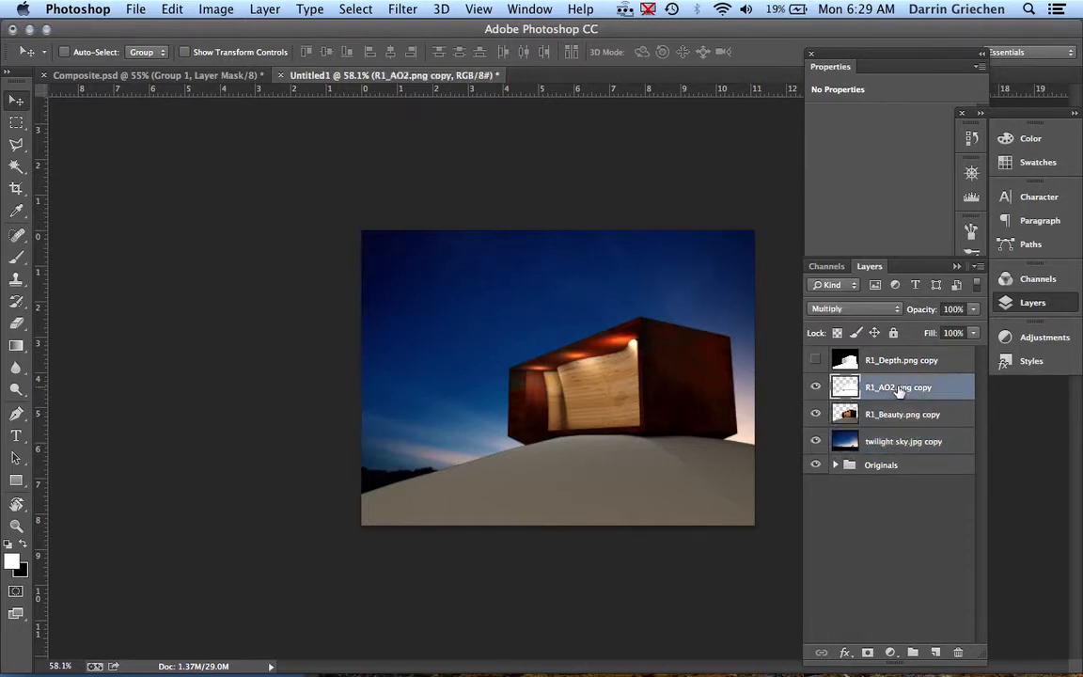
{"action": "left_click", "coordinate": [901, 362]}
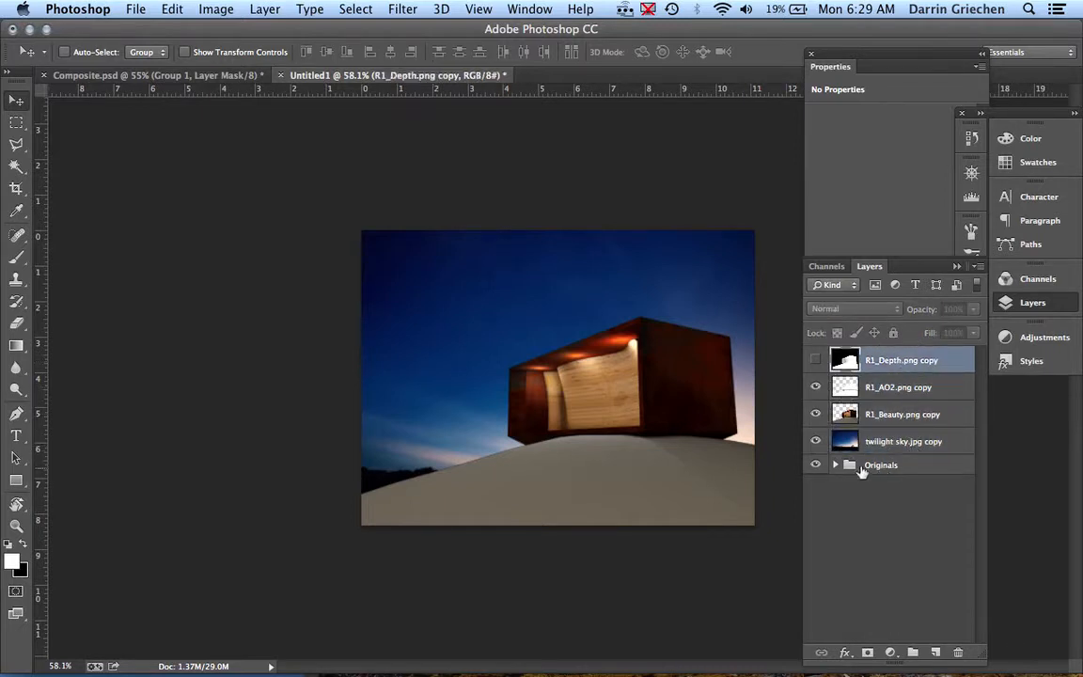
Expand the Originals group and create a new group named Ground directly above the R1_Beauty.png copy layer.
{"action": "left_click", "coordinate": [836, 466]}
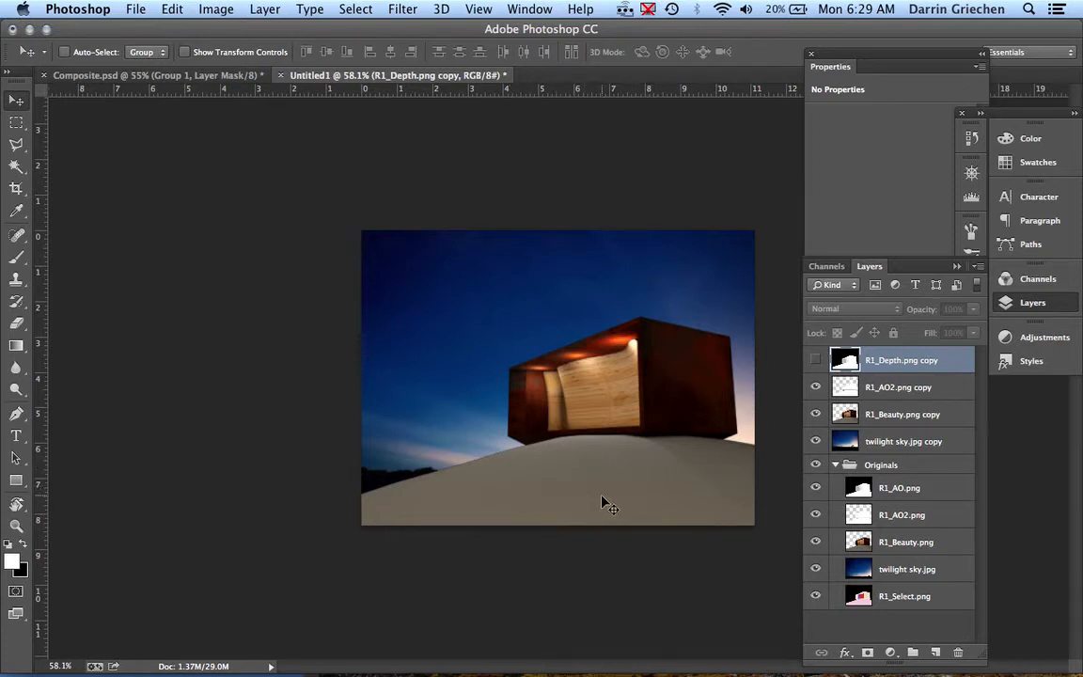
{"action": "left_click", "coordinate": [895, 415]}
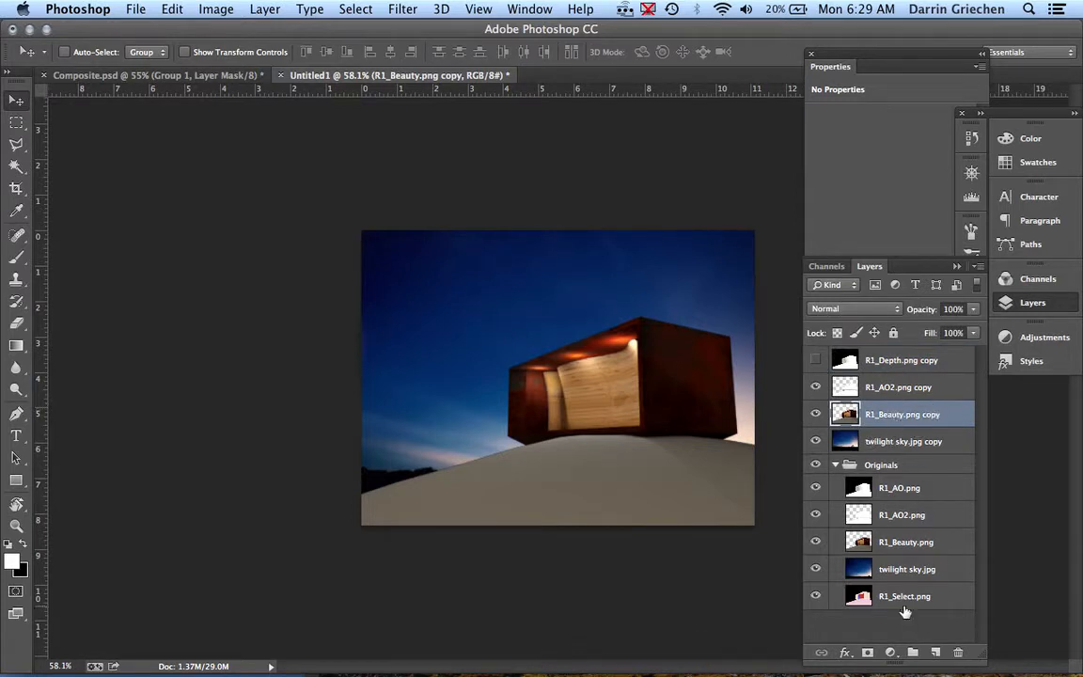
{"action": "left_click", "coordinate": [912, 655]}
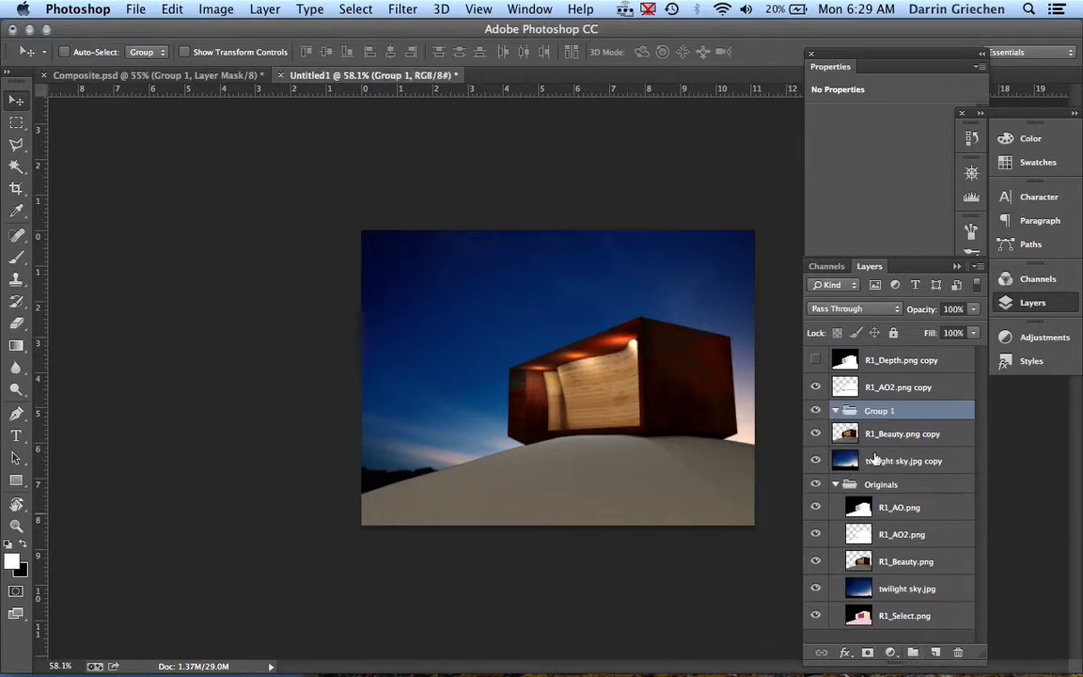
{"action": "double_click", "coordinate": [881, 413]}
{"action": "type", "text": "Ground"}
{"action": "key", "text": "Return"}
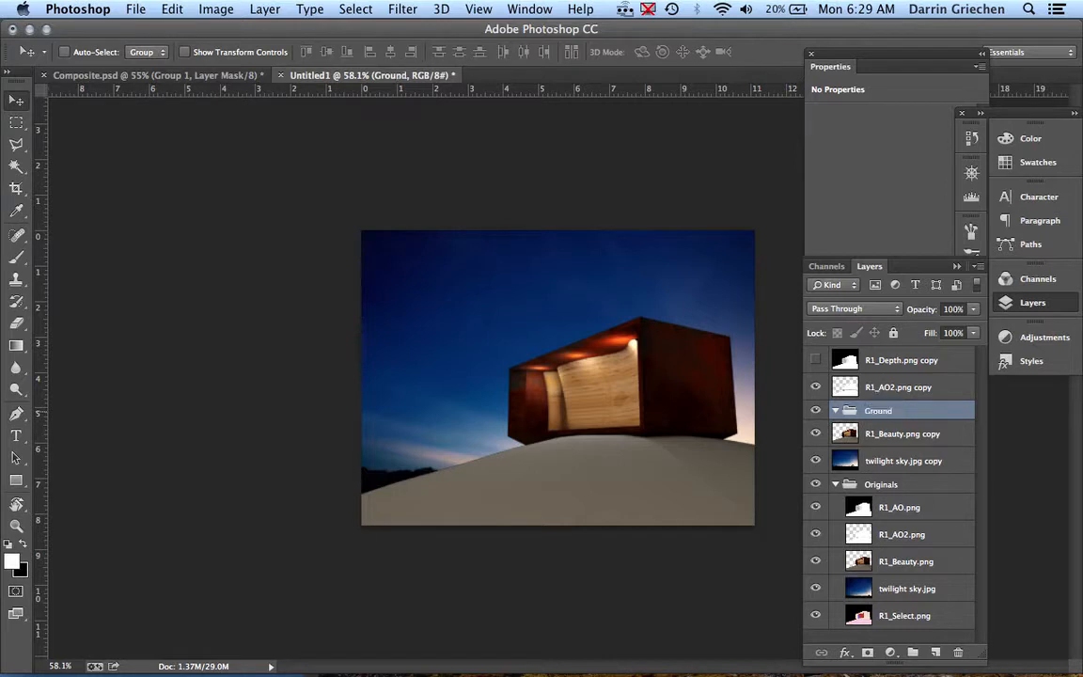
Select the hill area from the R1_Select.png layer with the Magic Wand and add it as a layer mask to the Ground group.
{"action": "left_click", "coordinate": [880, 419]}
{"action": "left_click", "coordinate": [908, 621]}
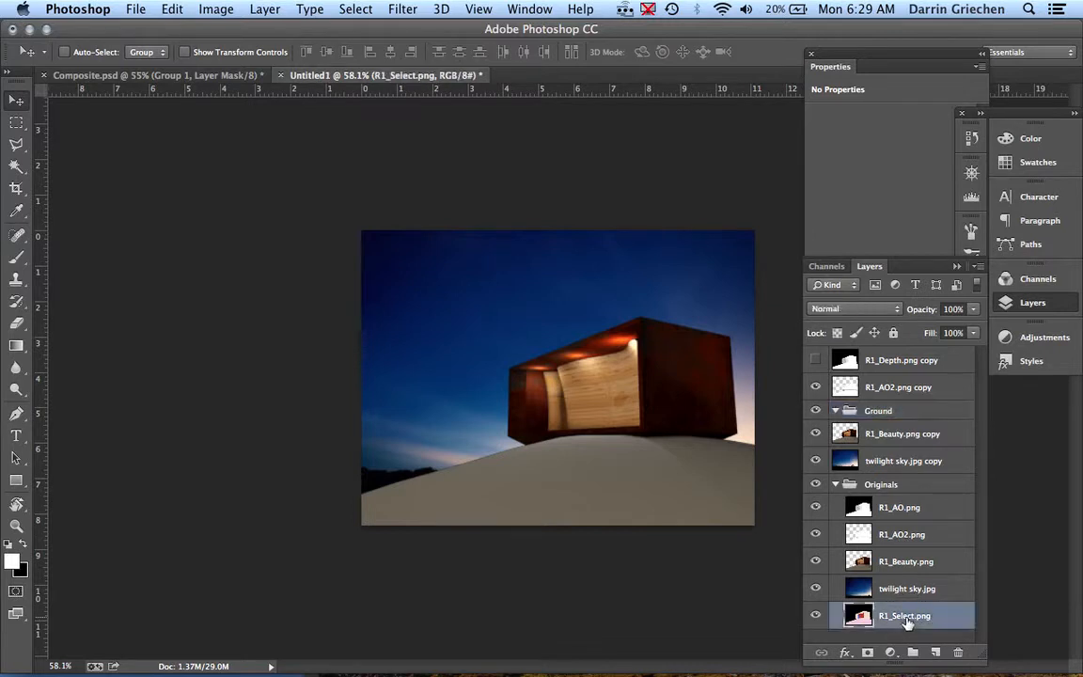
{"action": "left_click", "coordinate": [16, 168]}
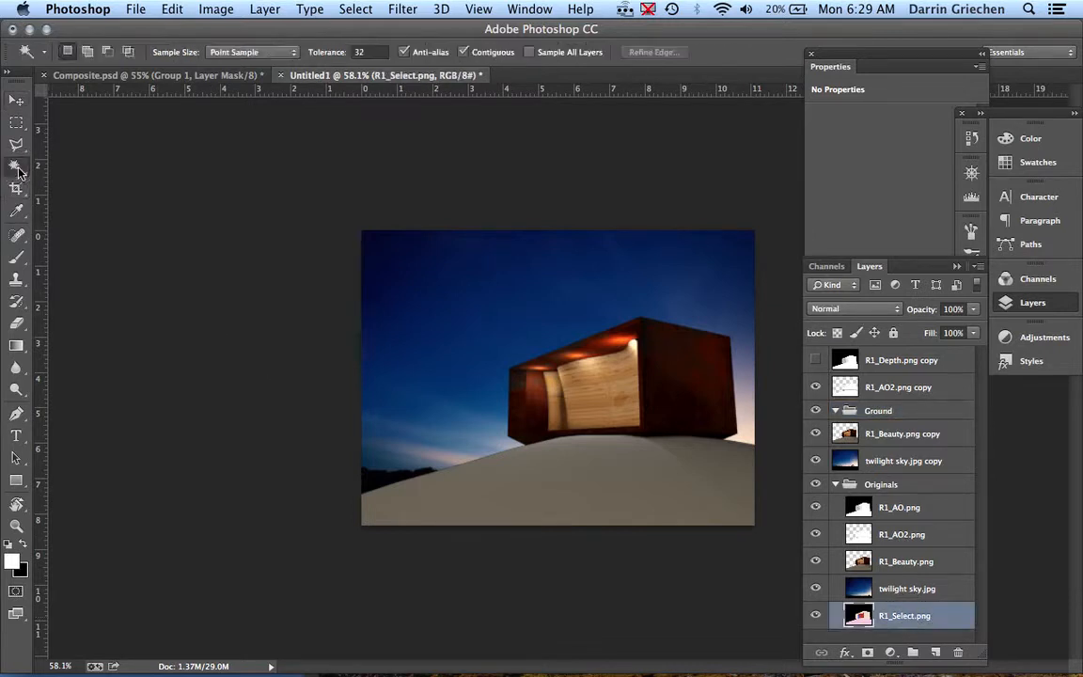
{"action": "left_click", "coordinate": [593, 483]}
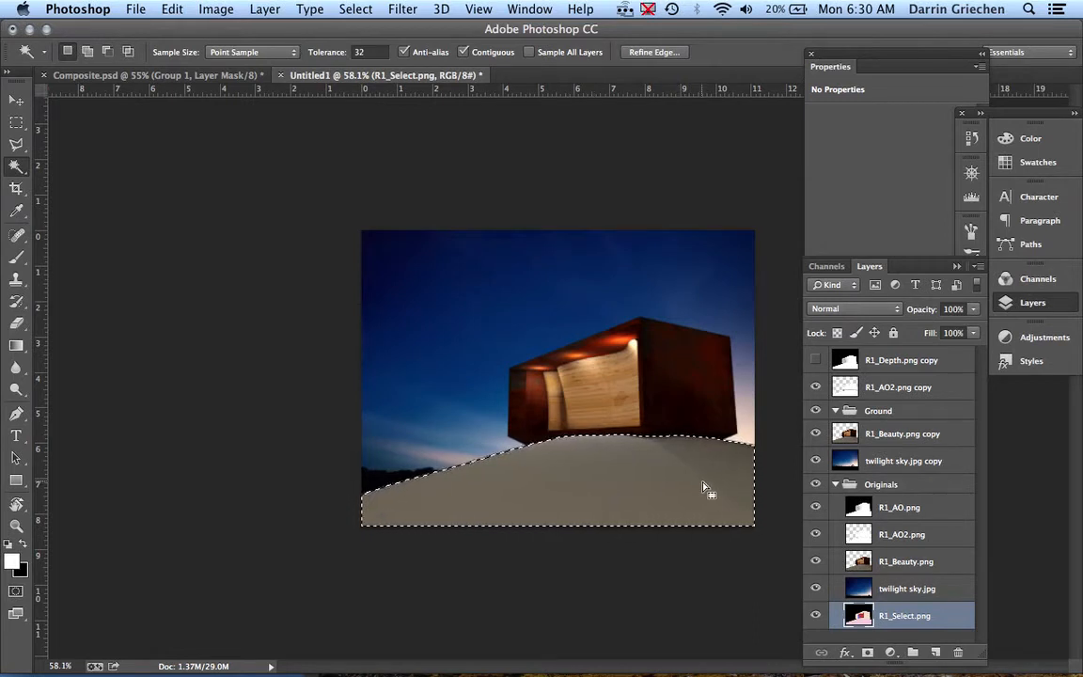
{"action": "left_click", "coordinate": [886, 412]}
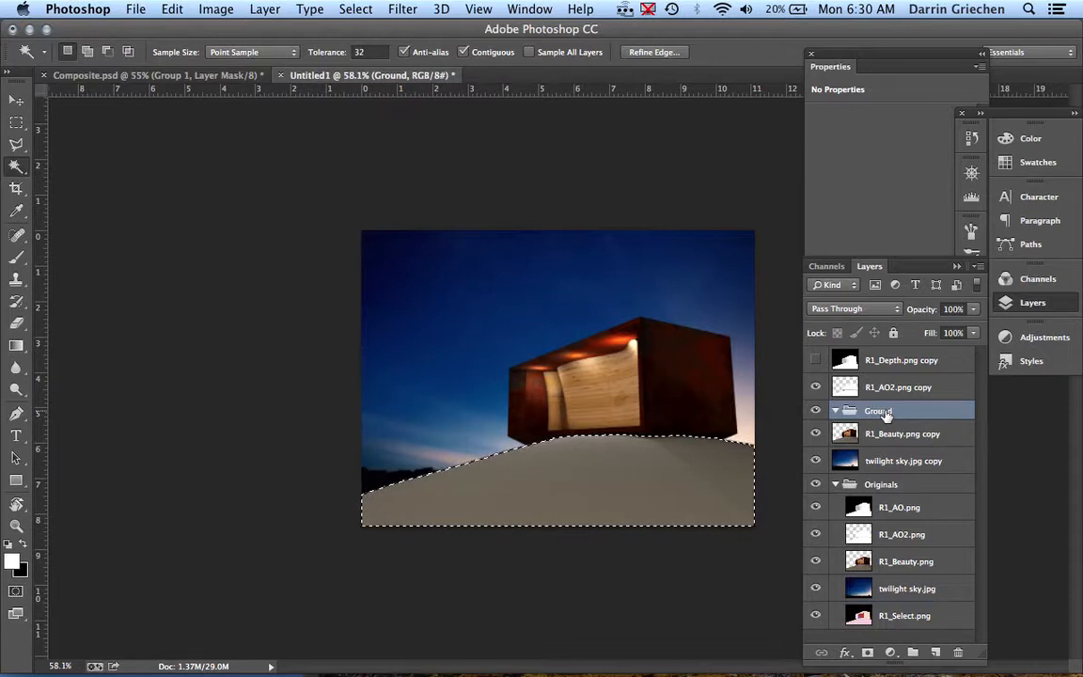
{"action": "left_click", "coordinate": [868, 653]}
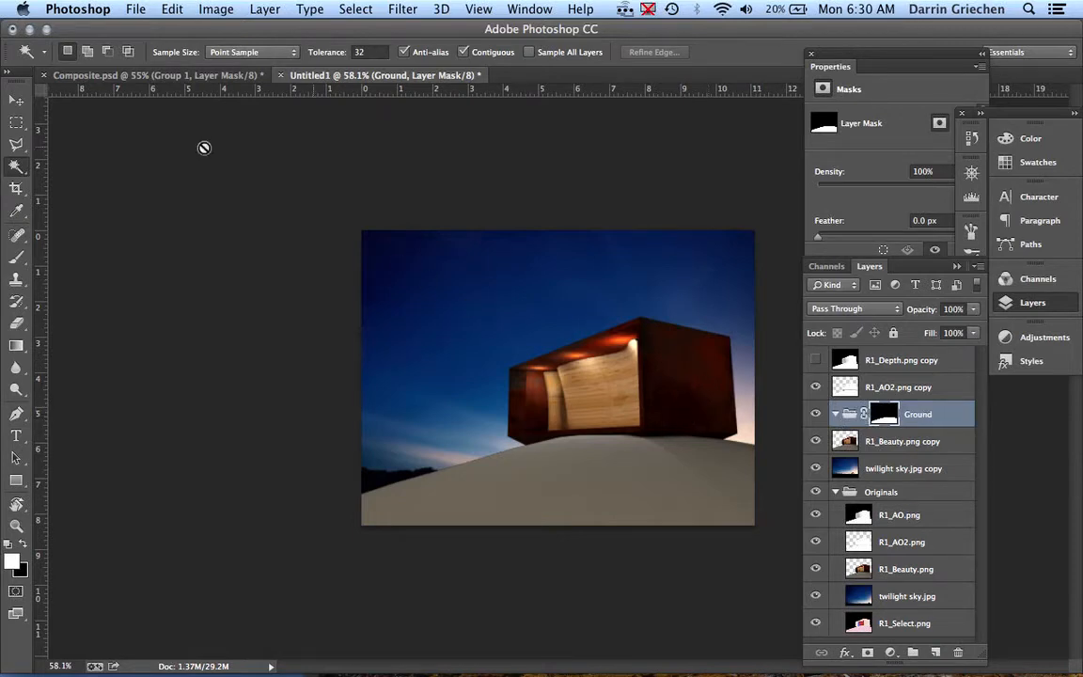
Open the image Dovrefjell National Park background.jpg from the Collage Lesson folder.
{"action": "left_click", "coordinate": [141, 8]}
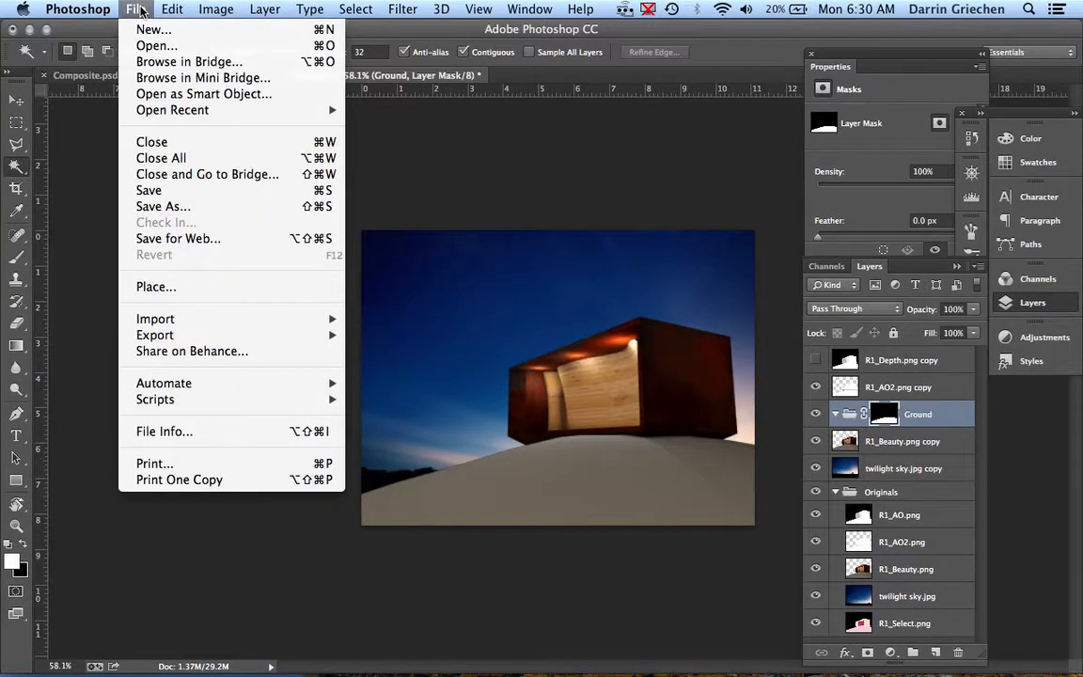
{"action": "left_click", "coordinate": [155, 46]}
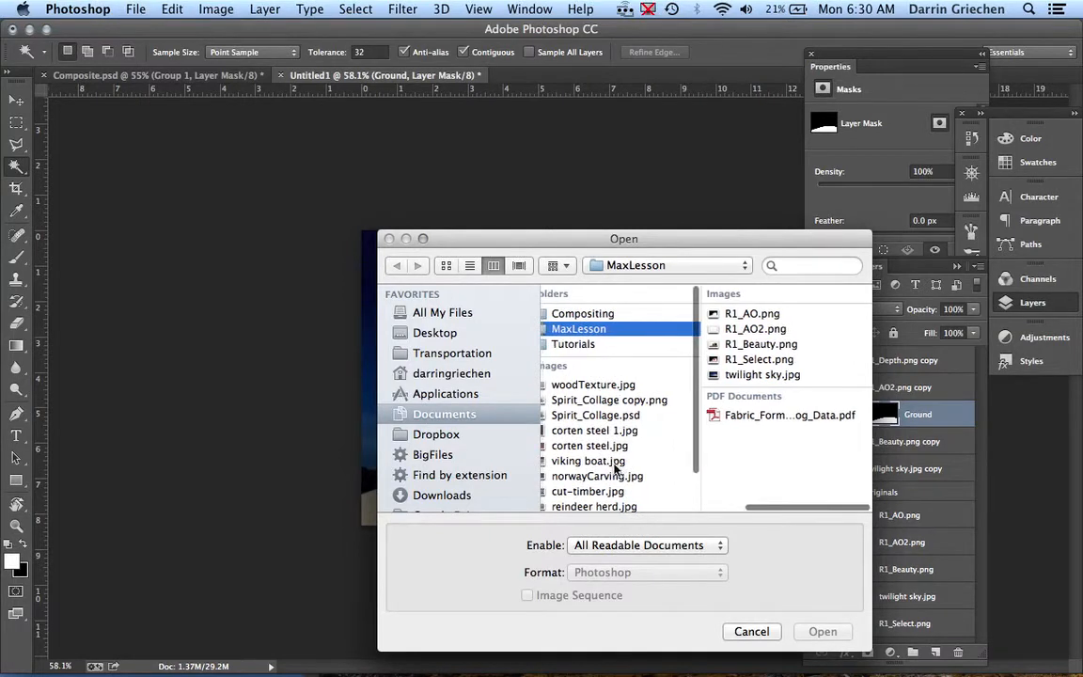
{"action": "scroll", "coordinate": [617, 464], "scroll_direction": "down", "scroll_amount": 1}
{"action": "scroll", "coordinate": [617, 464], "scroll_direction": "left", "scroll_amount": 1}
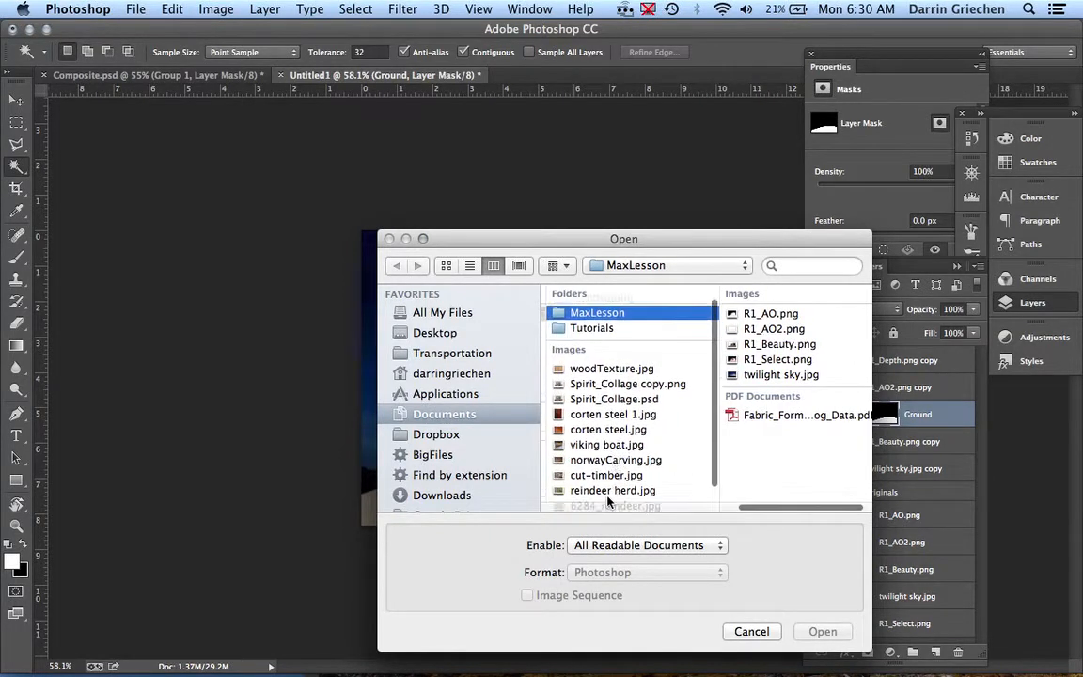
{"action": "left_click", "coordinate": [608, 491]}
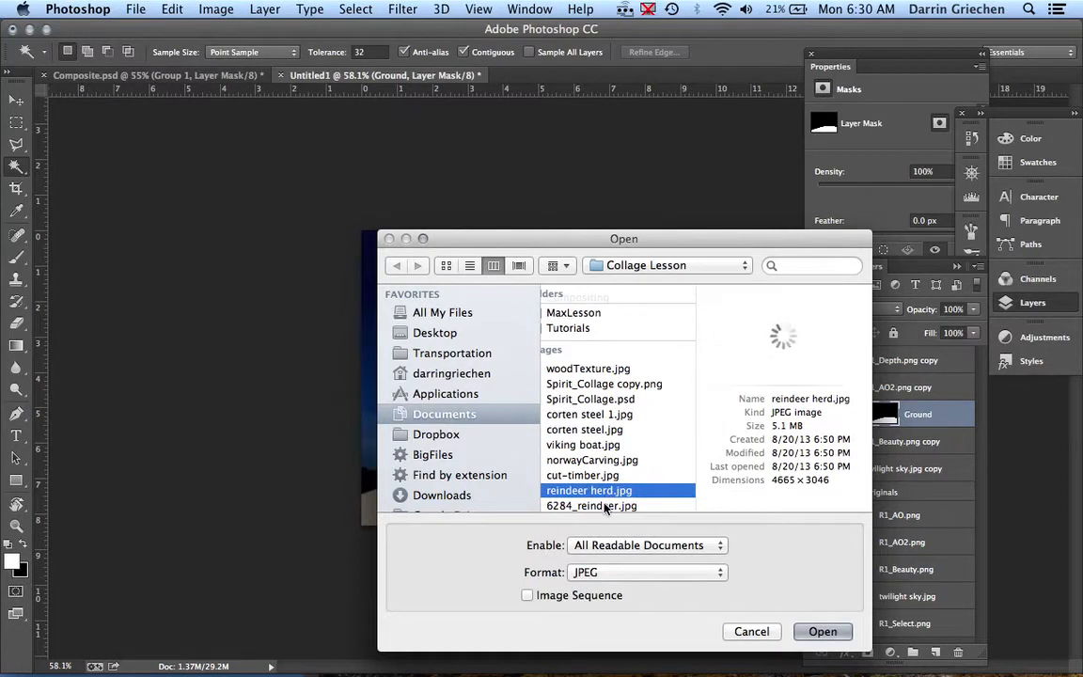
{"action": "left_click", "coordinate": [606, 506]}
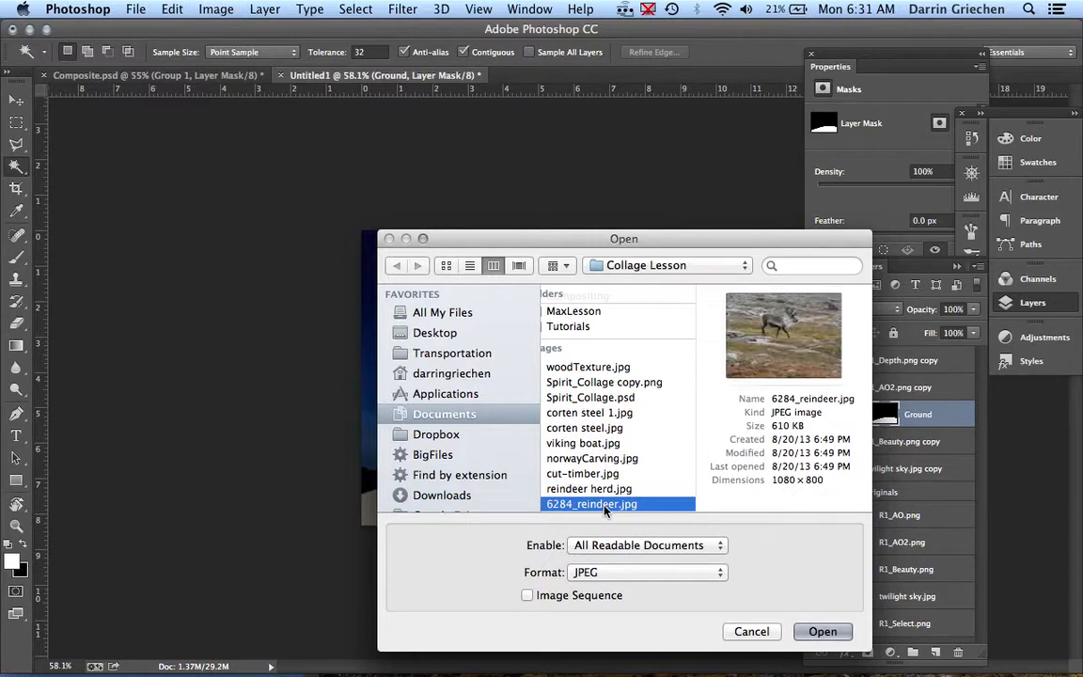
{"action": "scroll", "coordinate": [604, 508], "scroll_direction": "down", "scroll_amount": 1}
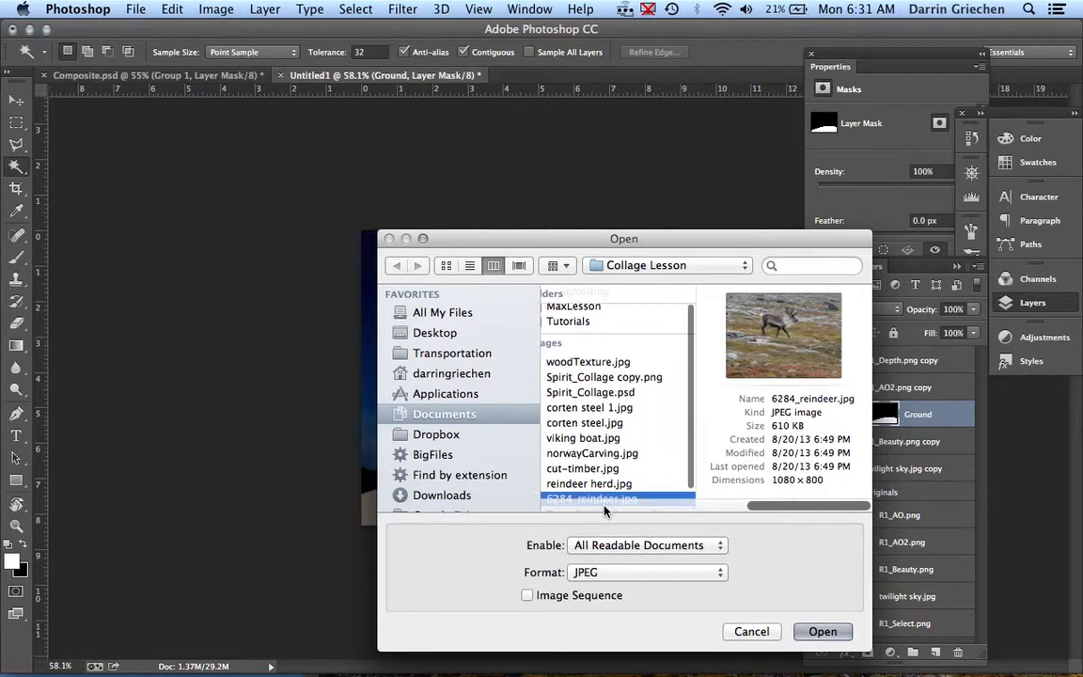
{"action": "scroll", "coordinate": [605, 508], "scroll_direction": "down", "scroll_amount": 1}
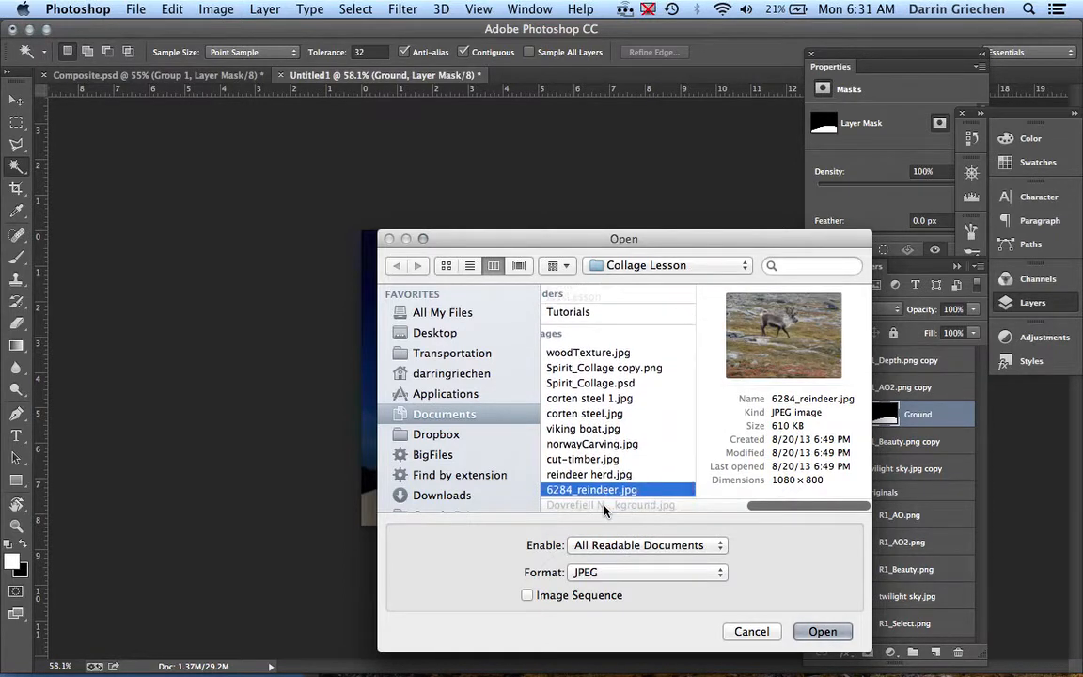
{"action": "scroll", "coordinate": [605, 509], "scroll_direction": "left", "scroll_amount": 3}
{"action": "scroll", "coordinate": [607, 489], "scroll_direction": "down", "scroll_amount": 2}
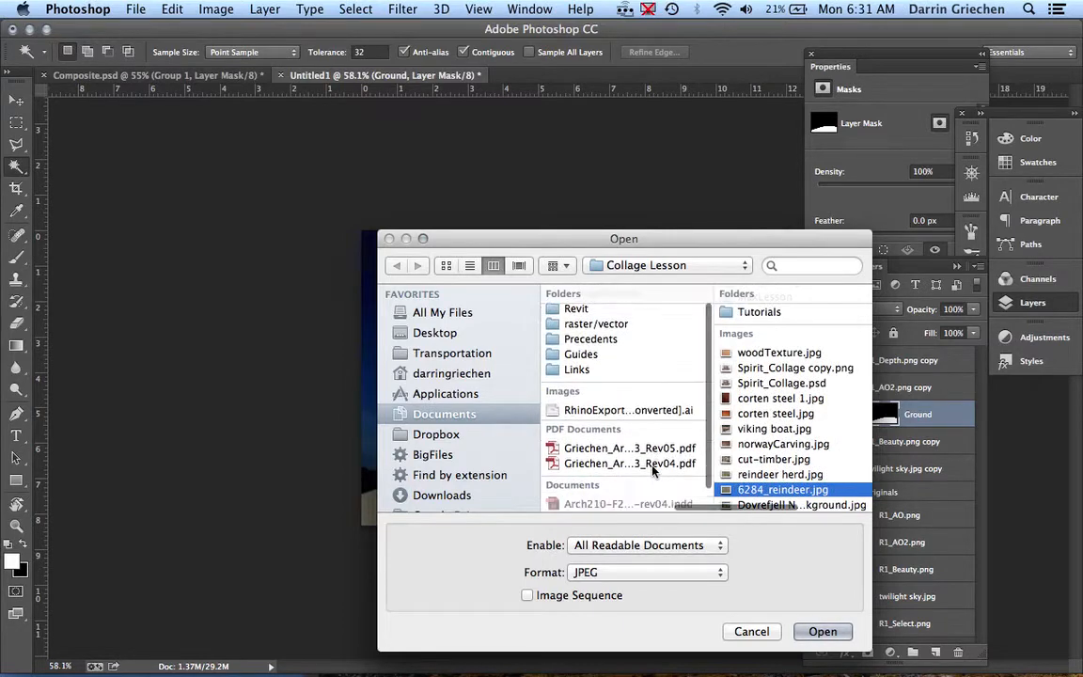
{"action": "scroll", "coordinate": [829, 509], "scroll_direction": "right", "scroll_amount": 3}
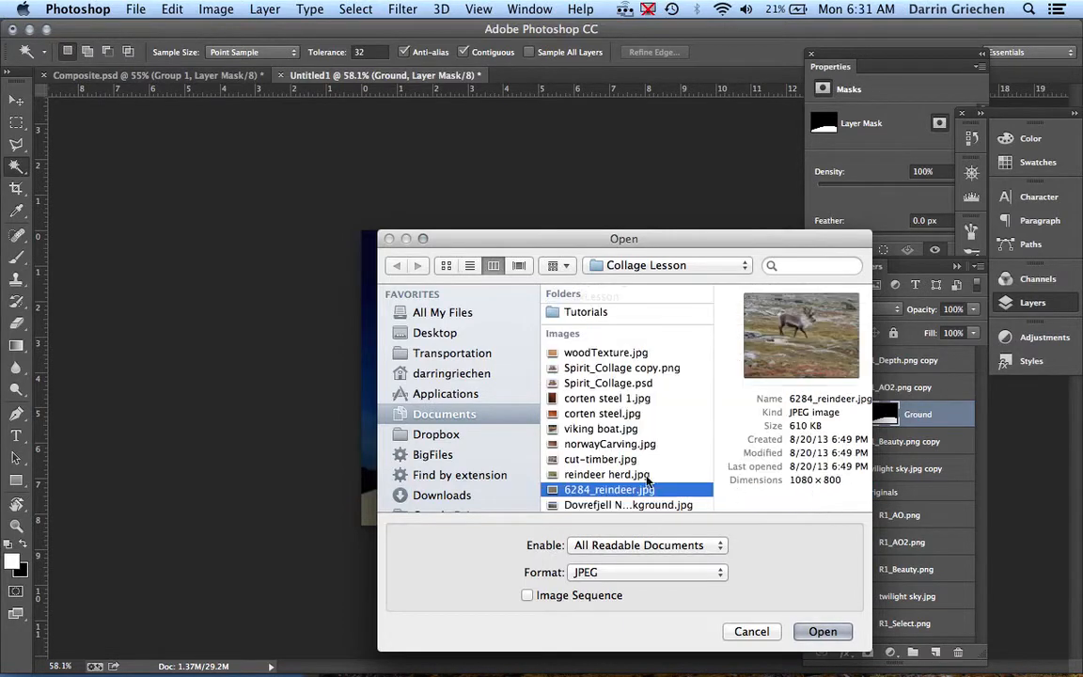
{"action": "left_click", "coordinate": [648, 509]}
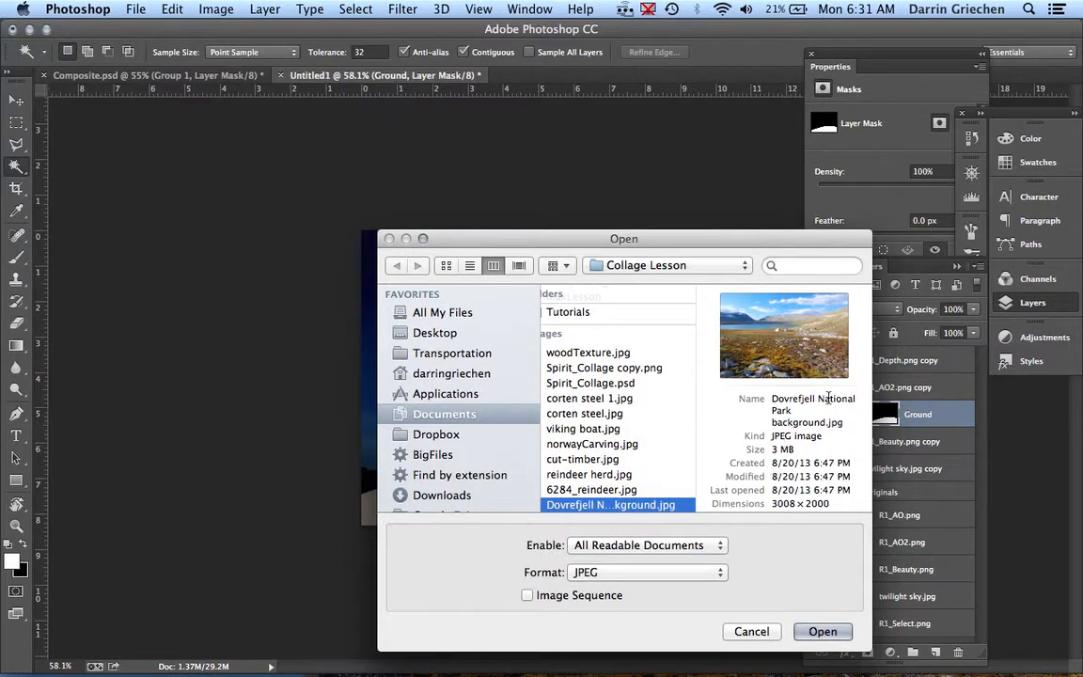
{"action": "left_click", "coordinate": [832, 625]}
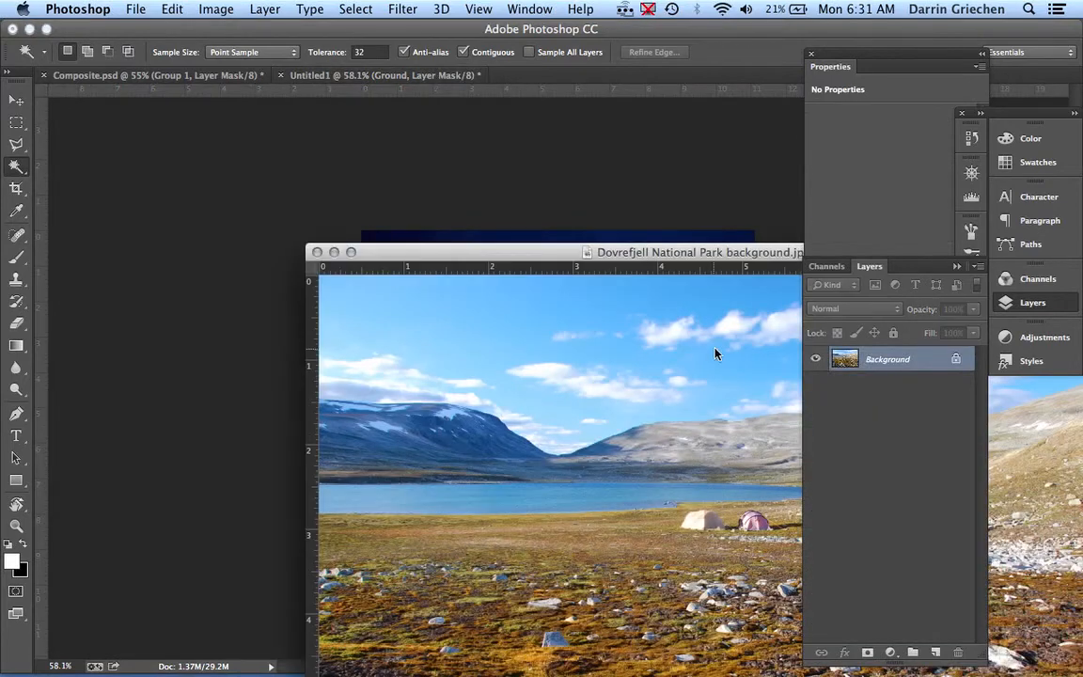
Copy the Dovrefjell landscape photo into the twilight composite, inside the masked Ground group.
{"action": "left_click", "coordinate": [847, 364]}
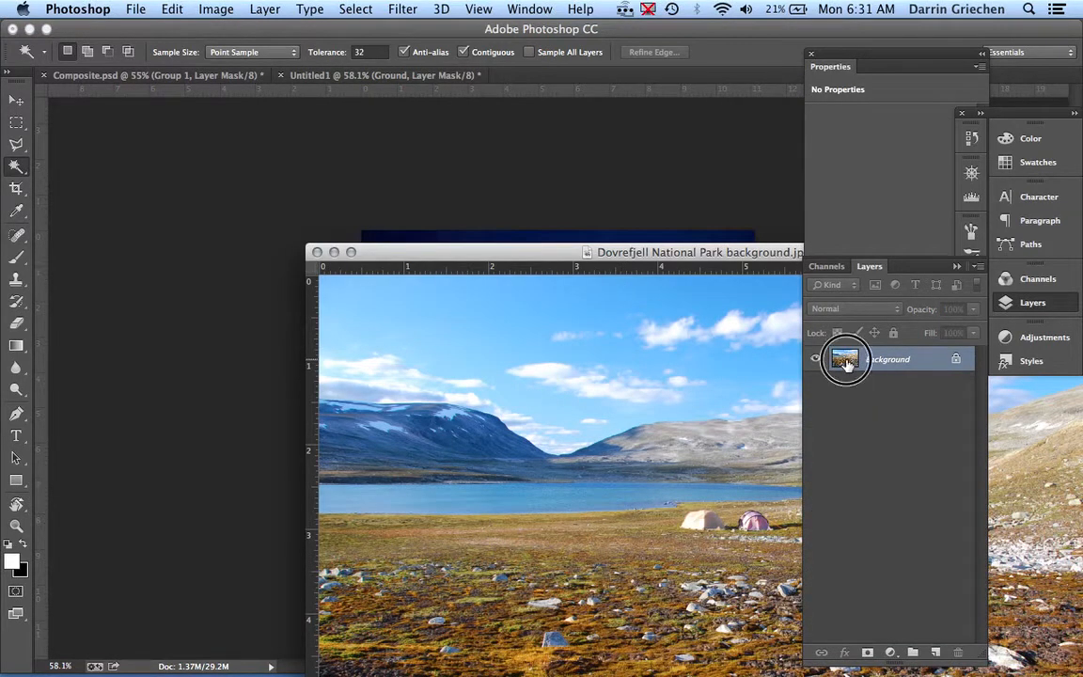
{"action": "left_click_drag", "start_coordinate": [846, 364], "coordinate": [514, 204]}
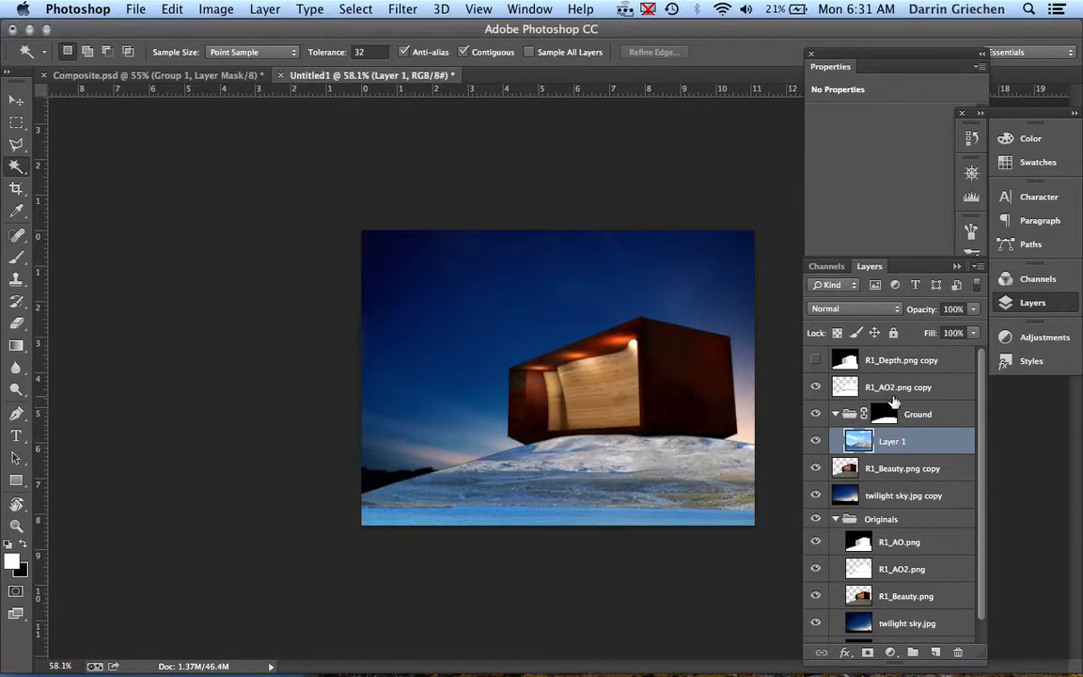
{"action": "mouse_move", "coordinate": [894, 401]}
{"action": "left_mouse_down"}
{"action": "mouse_move", "coordinate": [899, 378]}
{"action": "mouse_move", "coordinate": [896, 426]}
{"action": "mouse_move", "coordinate": [896, 378]}
{"action": "left_mouse_up"}
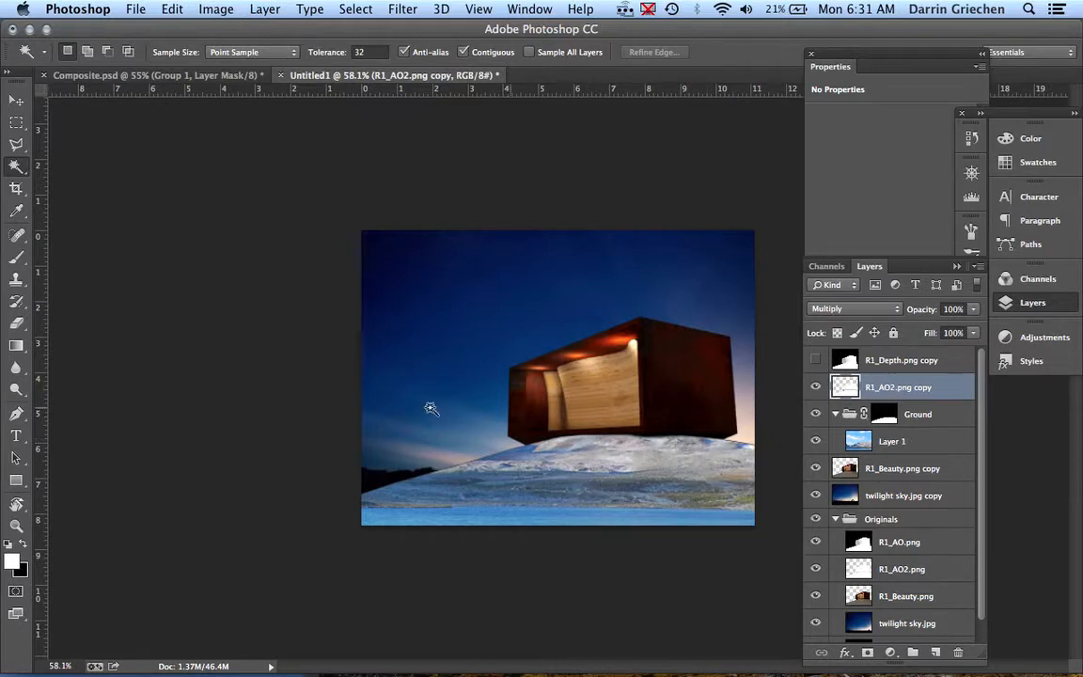
Move the landscape photo layer in the Ground group up until its rocky grassland fills the hill.
{"action": "left_click", "coordinate": [903, 444]}
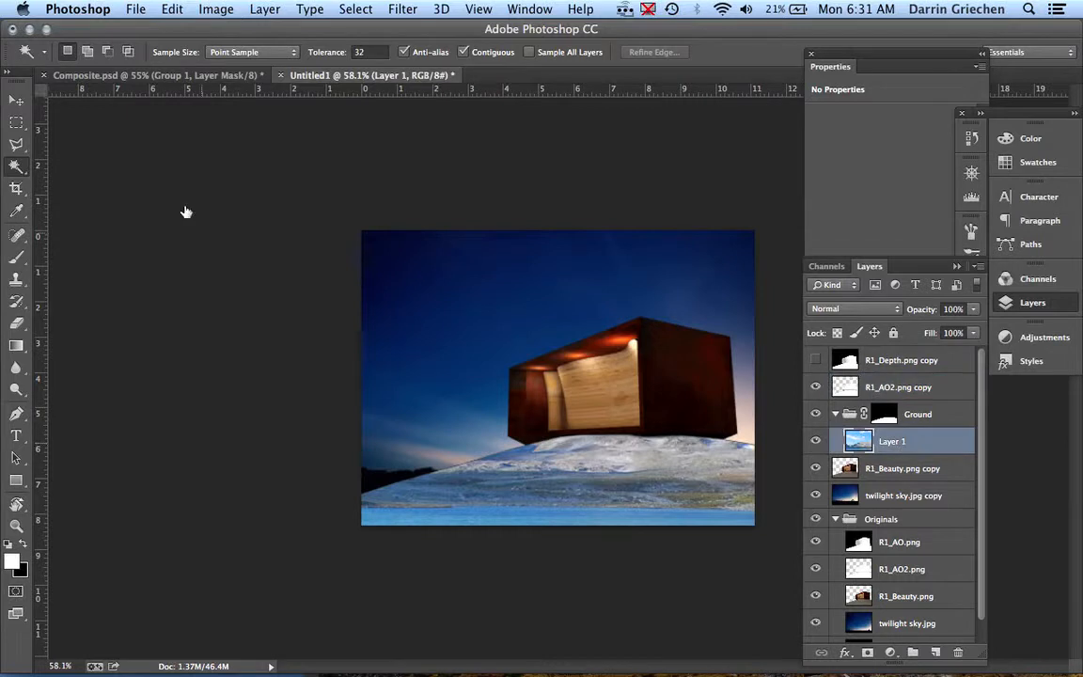
{"action": "left_click", "coordinate": [15, 103]}
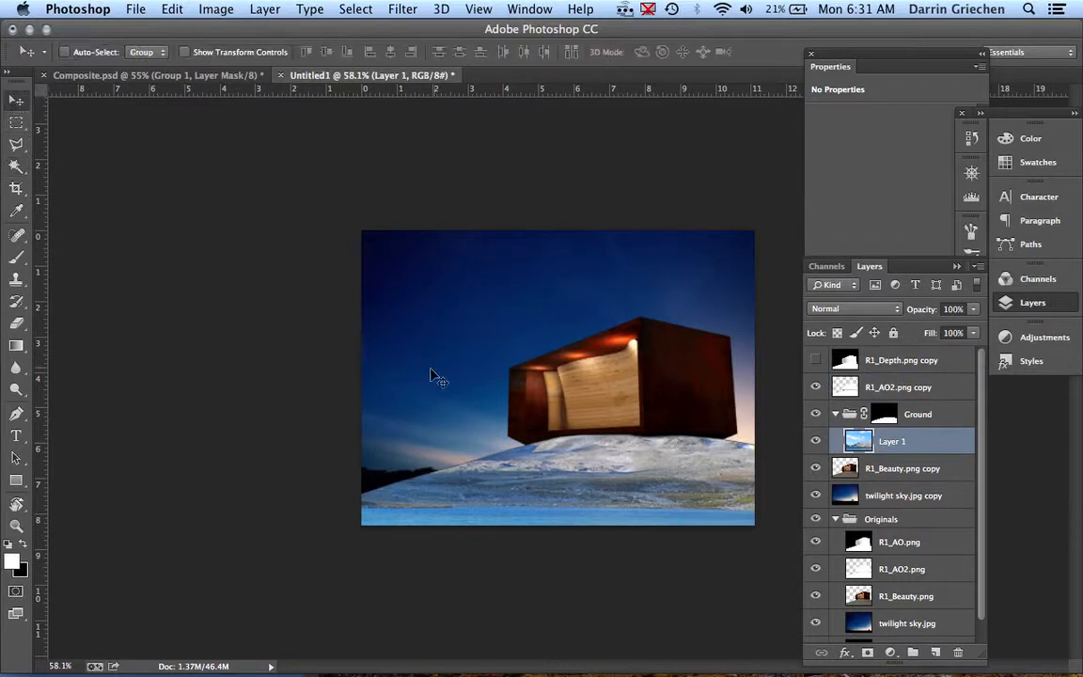
{"action": "left_click_drag", "start_coordinate": [487, 433], "coordinate": [501, 289]}
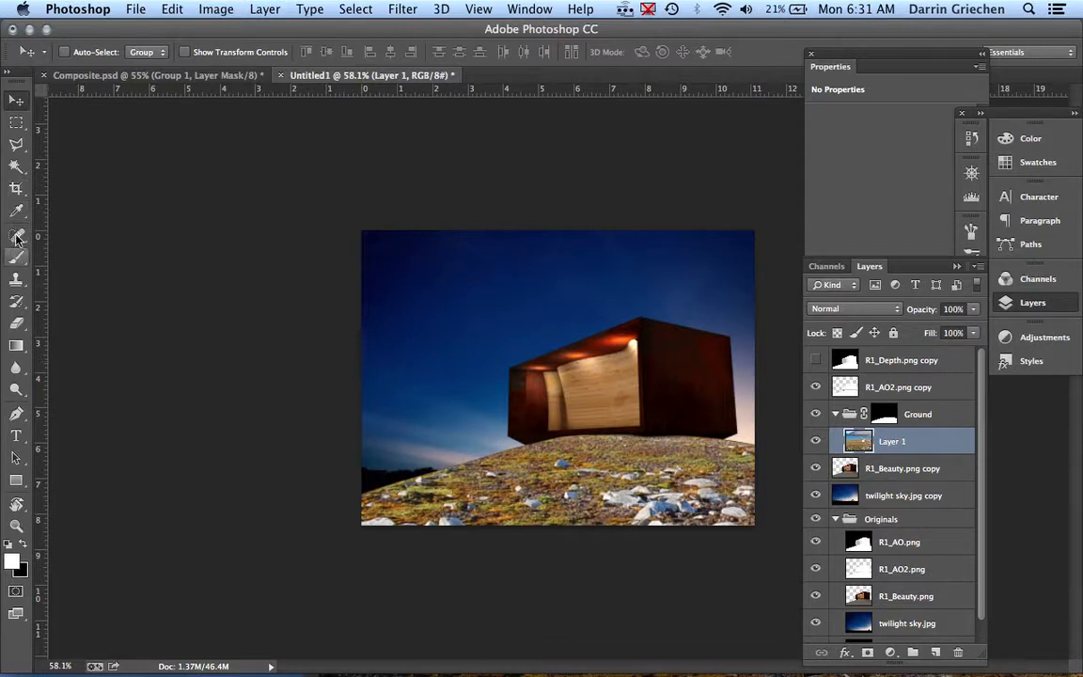
Start a Warp transform on the landscape photo layer and bend its left side down to follow the hill's slope.
{"action": "left_click", "coordinate": [172, 9]}
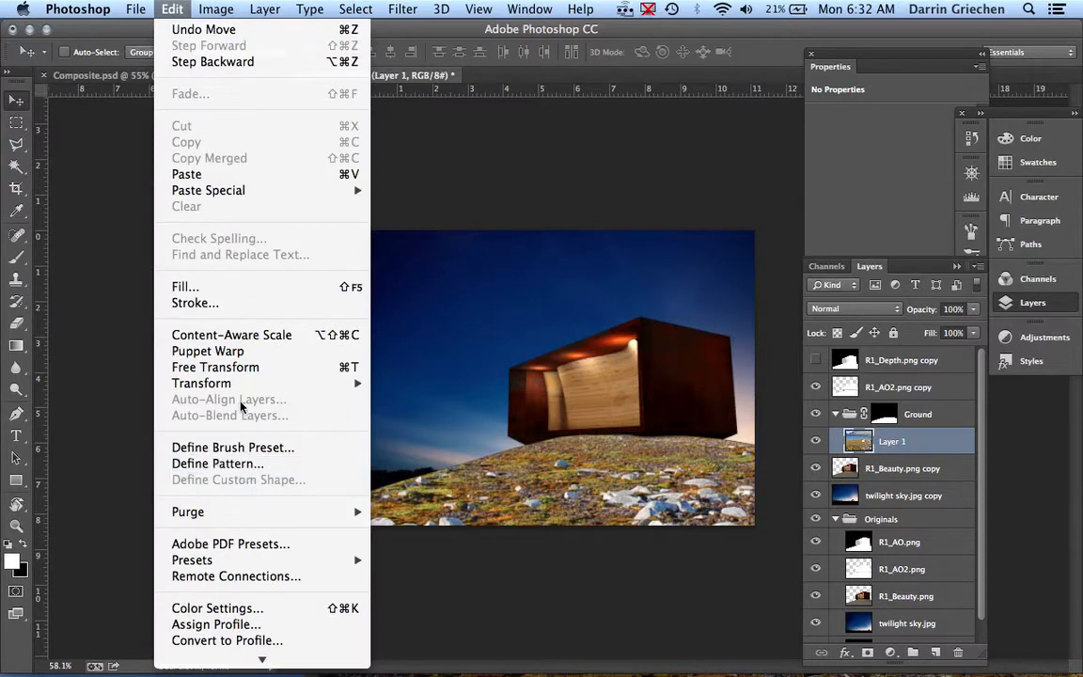
{"action": "mouse_move", "coordinate": [236, 387]}
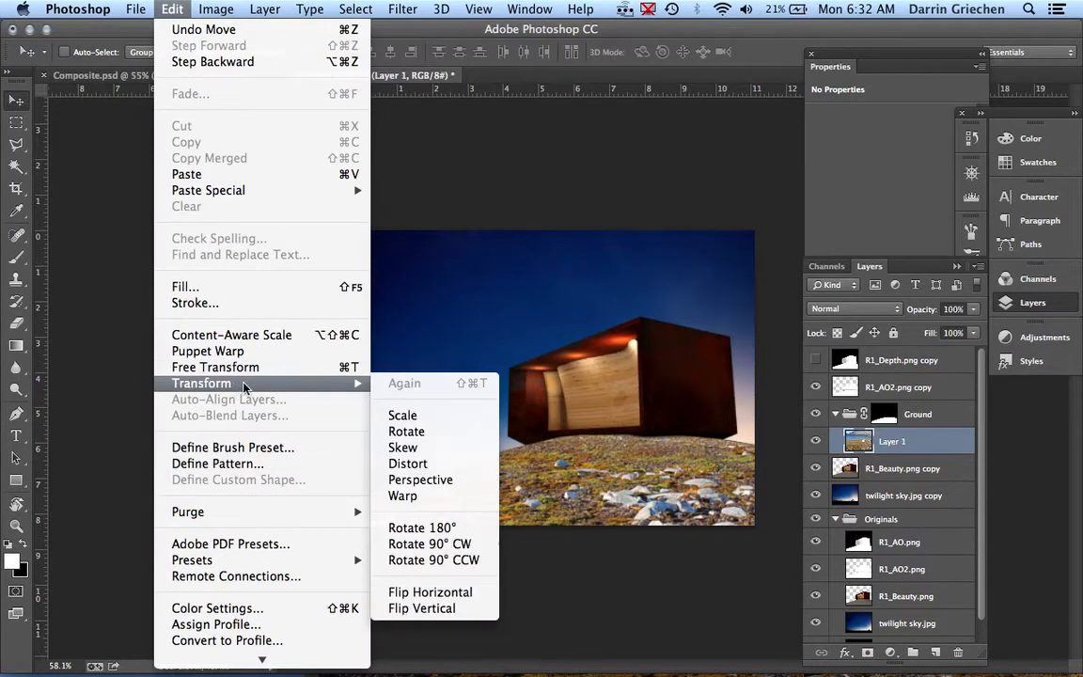
{"action": "left_click", "coordinate": [406, 502]}
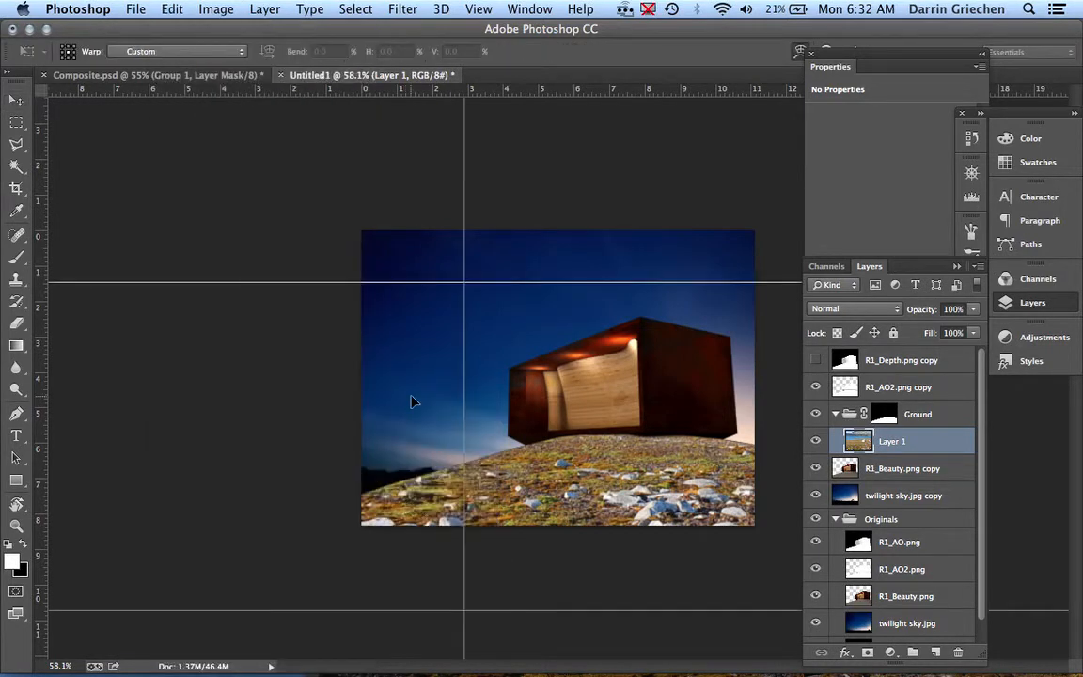
{"action": "scroll", "coordinate": [411, 401], "scroll_direction": "down", "scroll_amount": 5}
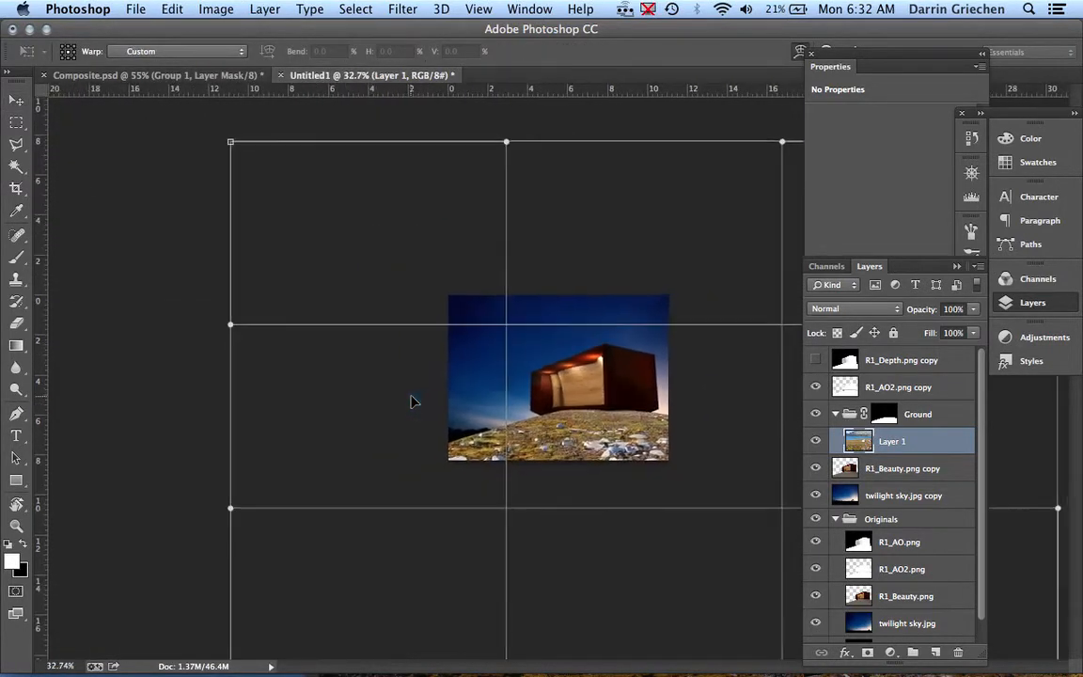
{"action": "scroll", "coordinate": [411, 402], "scroll_direction": "down", "scroll_amount": 2}
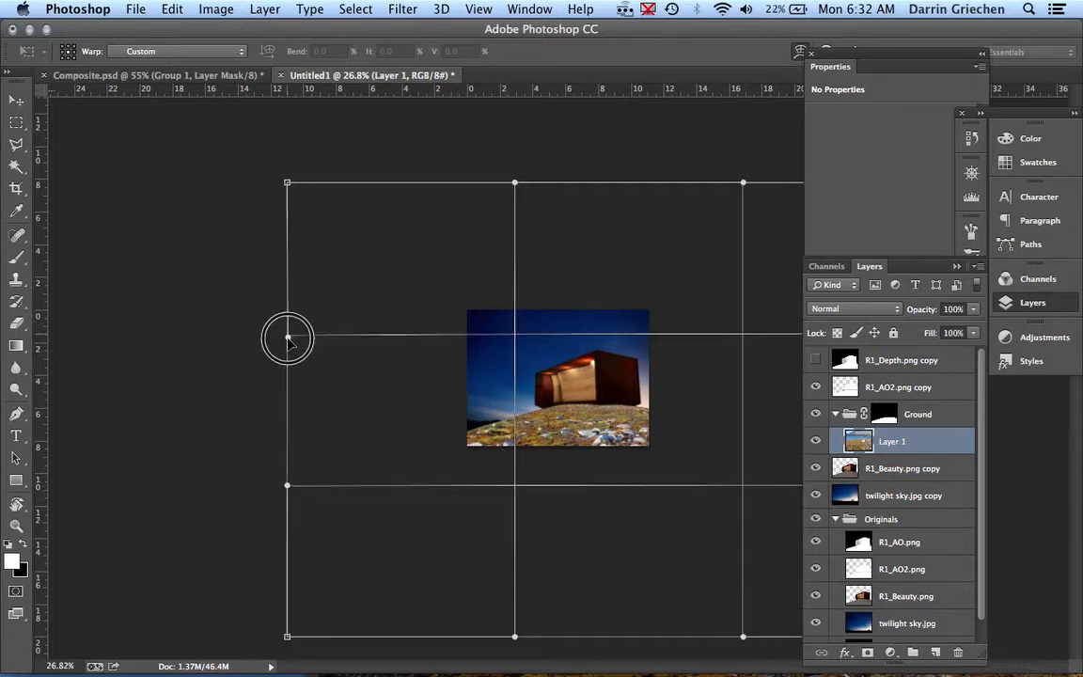
{"action": "left_click_drag", "start_coordinate": [289, 337], "coordinate": [286, 391]}
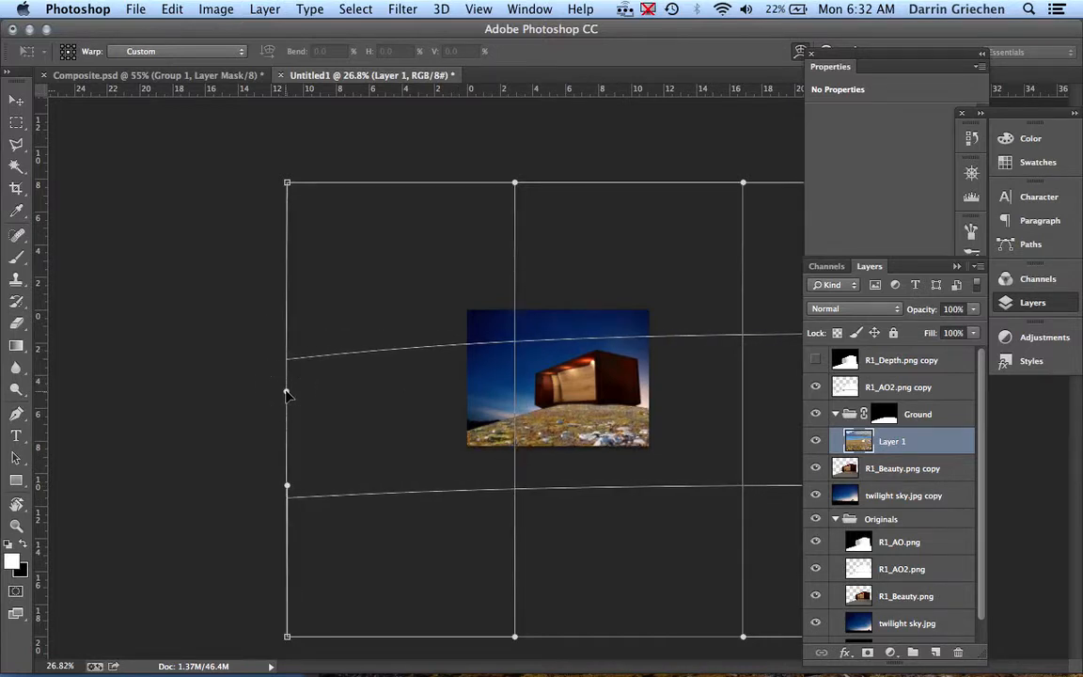
{"action": "left_click_drag", "start_coordinate": [516, 492], "coordinate": [497, 469]}
{"action": "left_click_drag", "start_coordinate": [287, 391], "coordinate": [290, 454]}
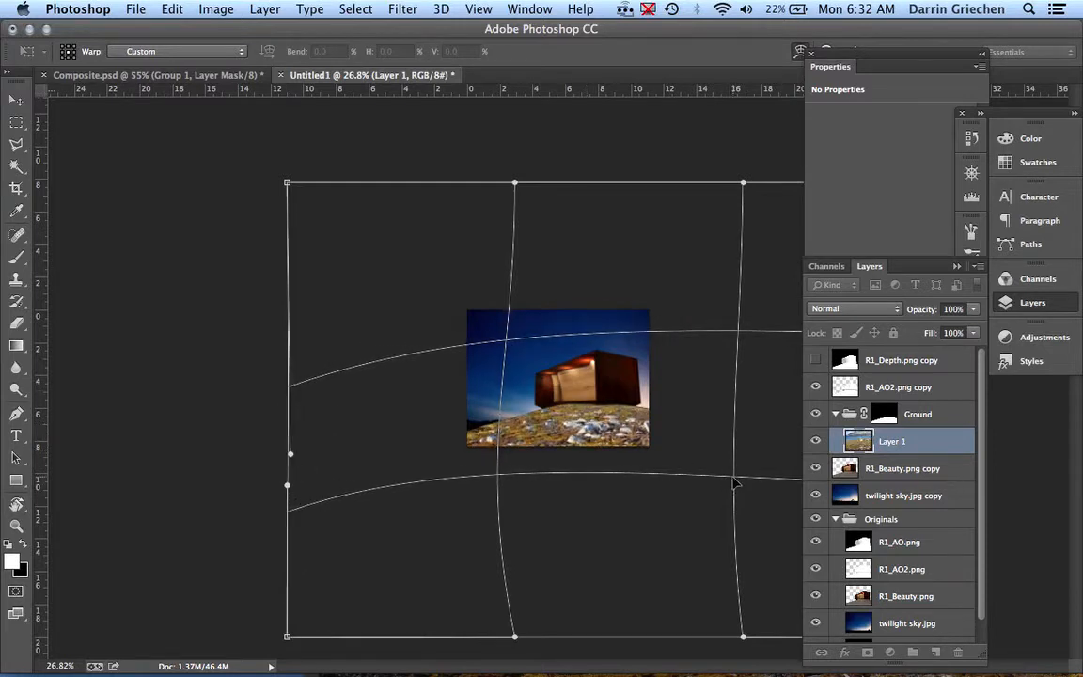
Reshape the middle of the photo's warp mesh so the rocky grassland stretches across the hill below the building.
{"action": "mouse_move", "coordinate": [734, 479]}
{"action": "left_mouse_down"}
{"action": "mouse_move", "coordinate": [734, 503]}
{"action": "mouse_move", "coordinate": [733, 480]}
{"action": "left_mouse_up"}
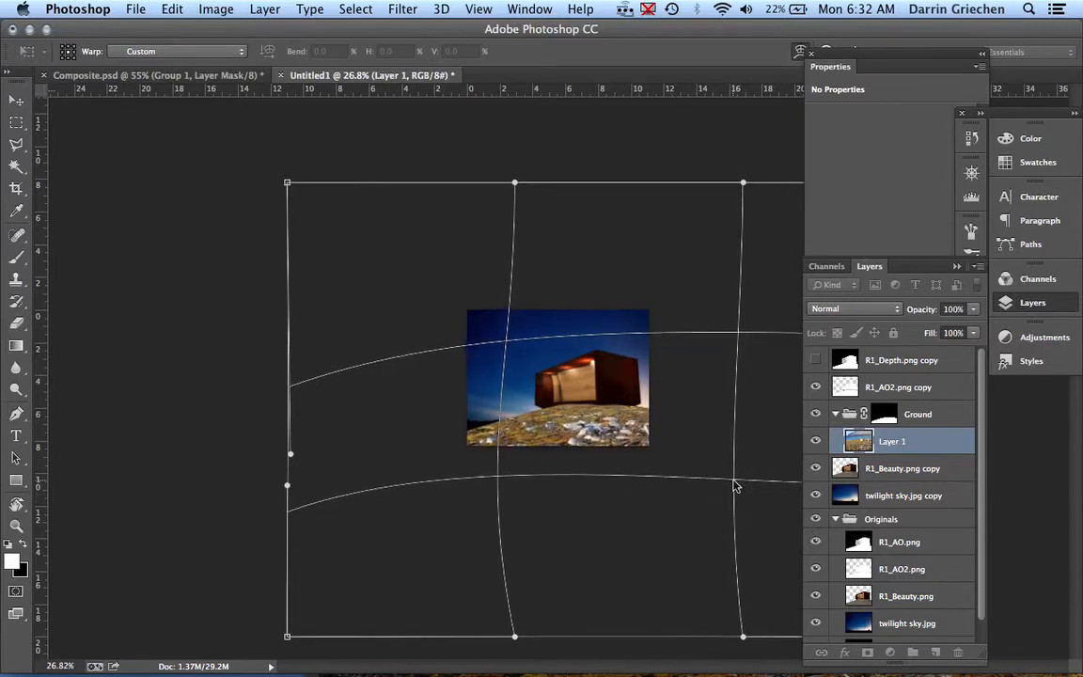
{"action": "left_click_drag", "start_coordinate": [739, 333], "coordinate": [740, 370]}
{"action": "mouse_move", "coordinate": [733, 488]}
{"action": "left_mouse_down"}
{"action": "mouse_move", "coordinate": [733, 501]}
{"action": "mouse_move", "coordinate": [726, 479]}
{"action": "left_mouse_up"}
{"action": "left_click_drag", "start_coordinate": [738, 366], "coordinate": [741, 373]}
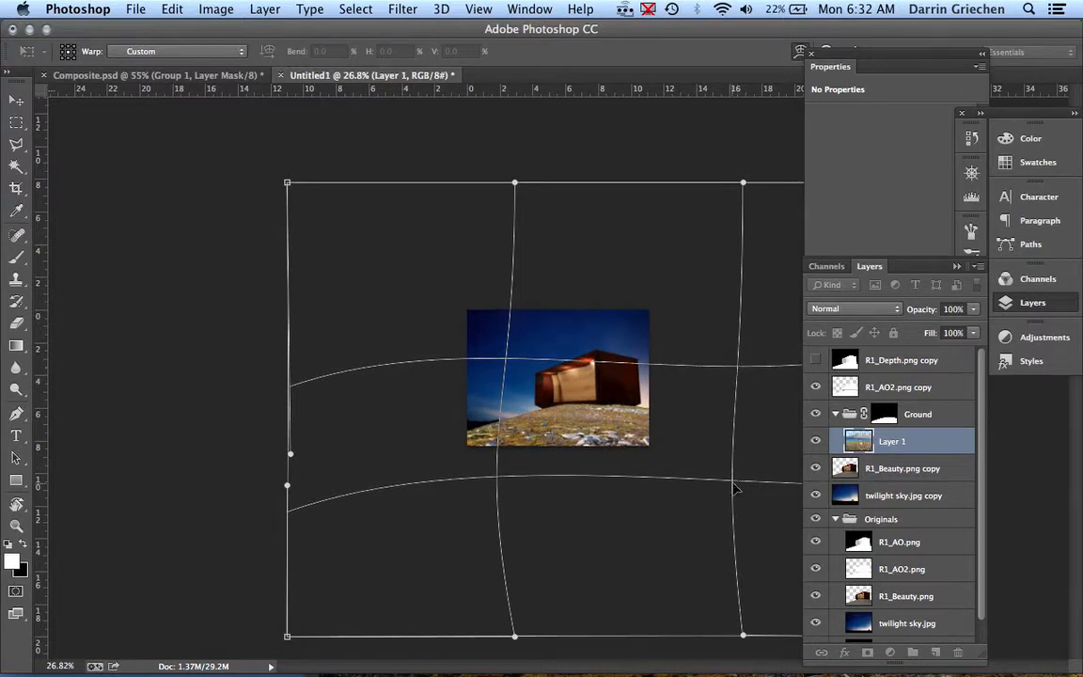
{"action": "left_click_drag", "start_coordinate": [735, 487], "coordinate": [720, 495]}
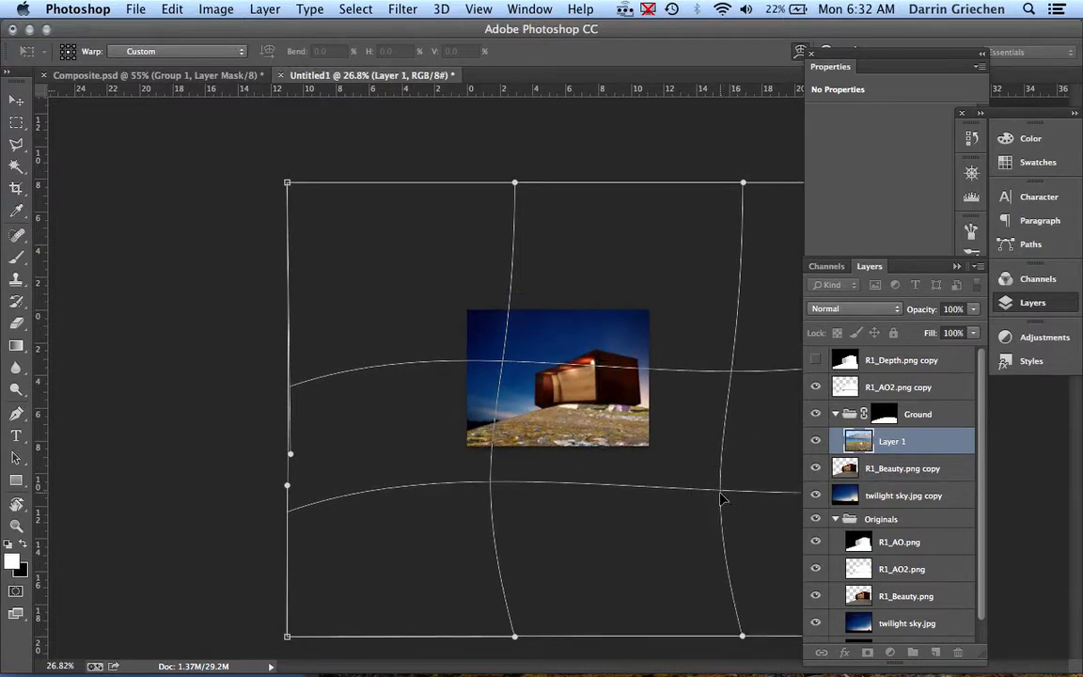
{"action": "left_click_drag", "start_coordinate": [733, 373], "coordinate": [732, 365]}
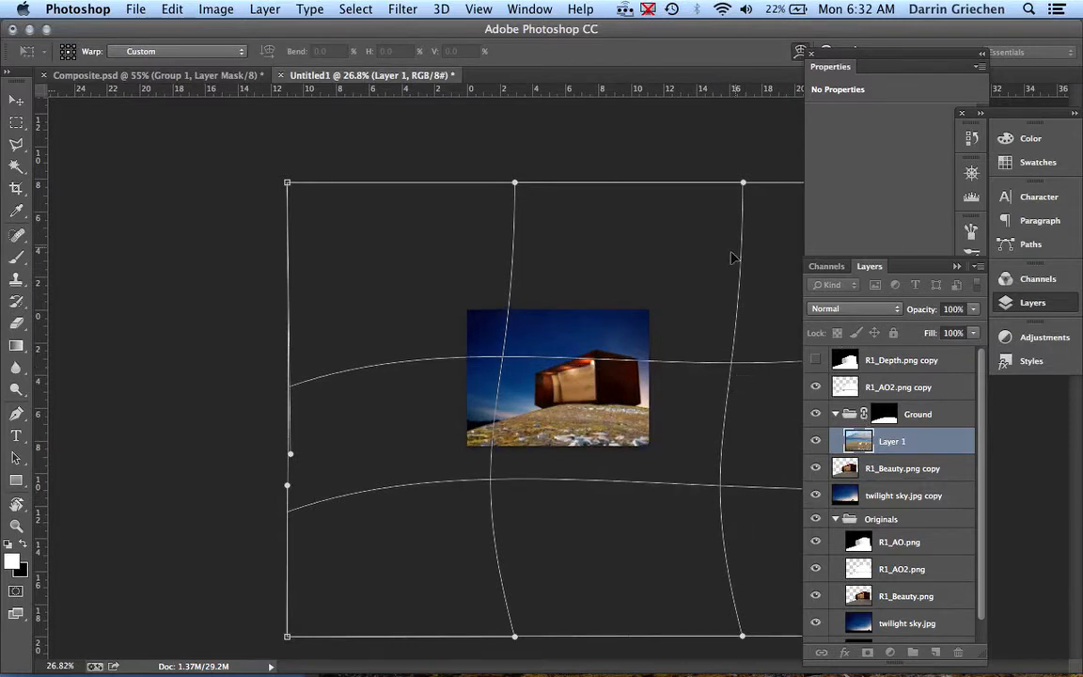
Bend the right side of the warped photo downward, fine-tune the centre and left edge to the hill's curve, and apply the warp.
{"action": "left_click", "coordinate": [956, 268]}
{"action": "left_click_drag", "start_coordinate": [972, 487], "coordinate": [964, 580]}
{"action": "left_click_drag", "start_coordinate": [973, 336], "coordinate": [968, 419]}
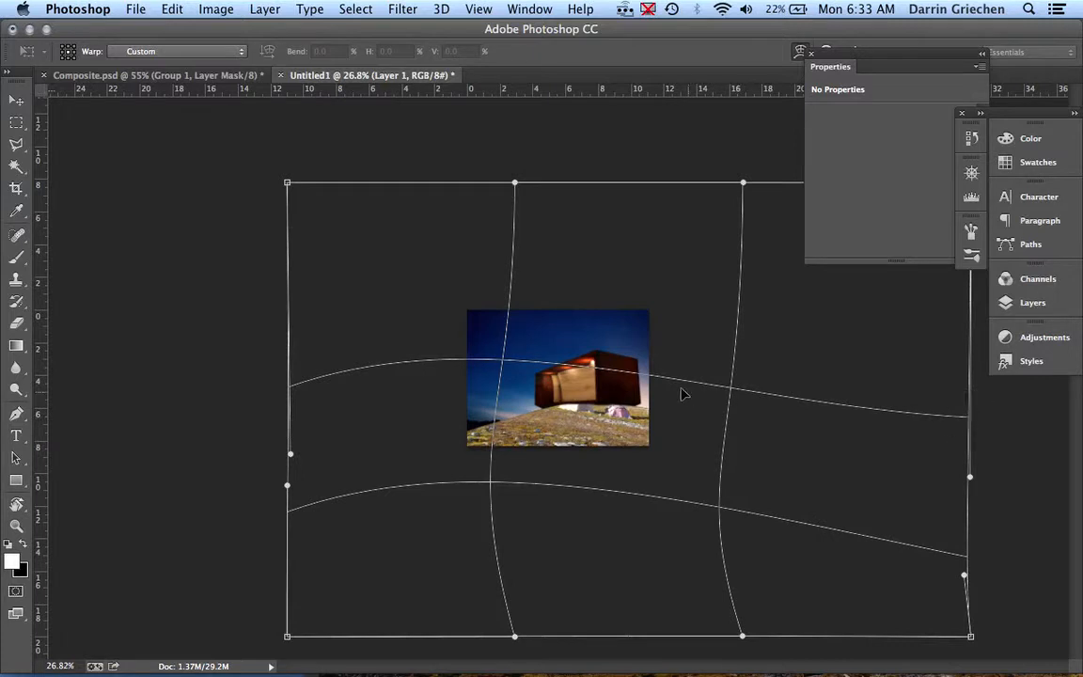
{"action": "mouse_move", "coordinate": [673, 382]}
{"action": "left_mouse_down"}
{"action": "mouse_move", "coordinate": [674, 368]}
{"action": "mouse_move", "coordinate": [684, 375]}
{"action": "left_mouse_up"}
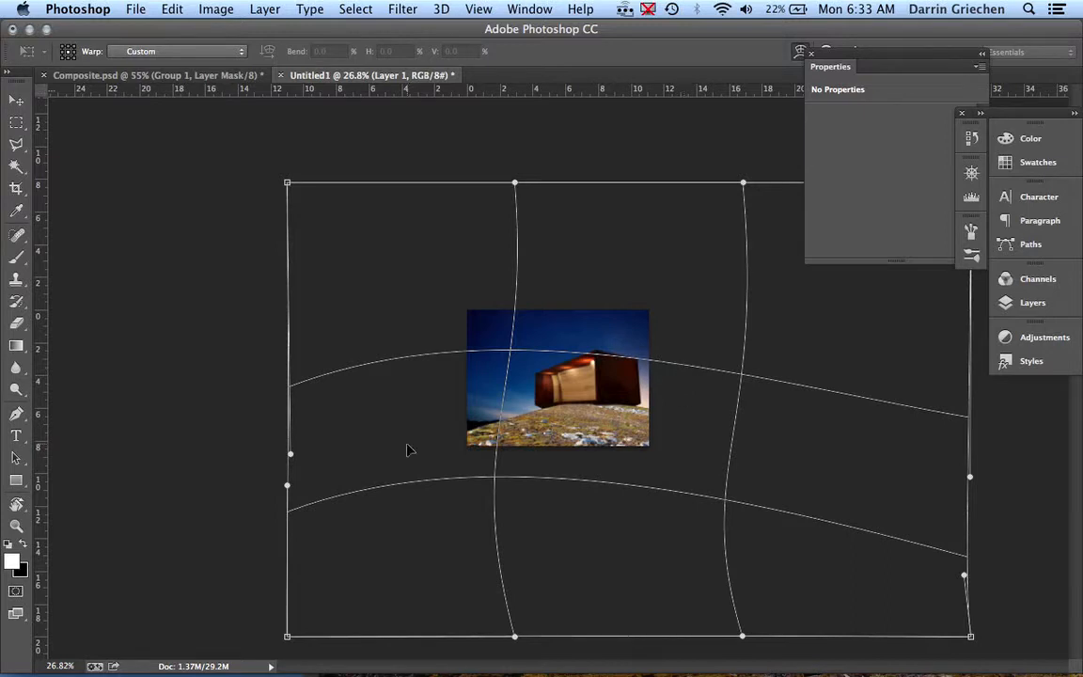
{"action": "left_click_drag", "start_coordinate": [289, 401], "coordinate": [293, 407]}
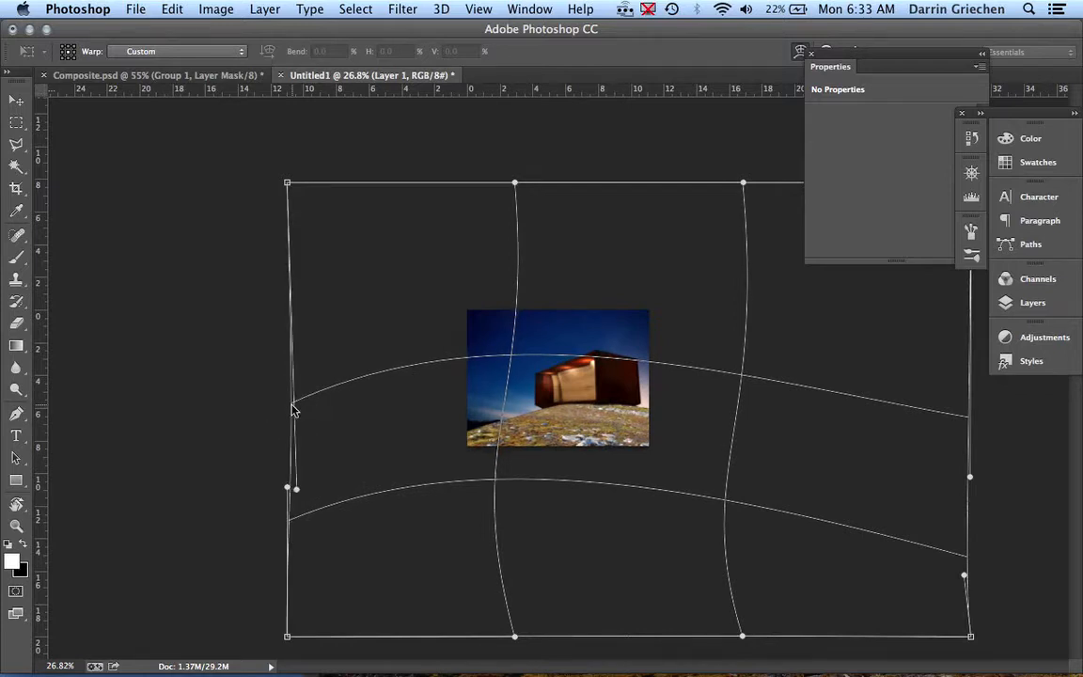
{"action": "scroll", "coordinate": [473, 386], "scroll_direction": "up", "scroll_amount": 3}
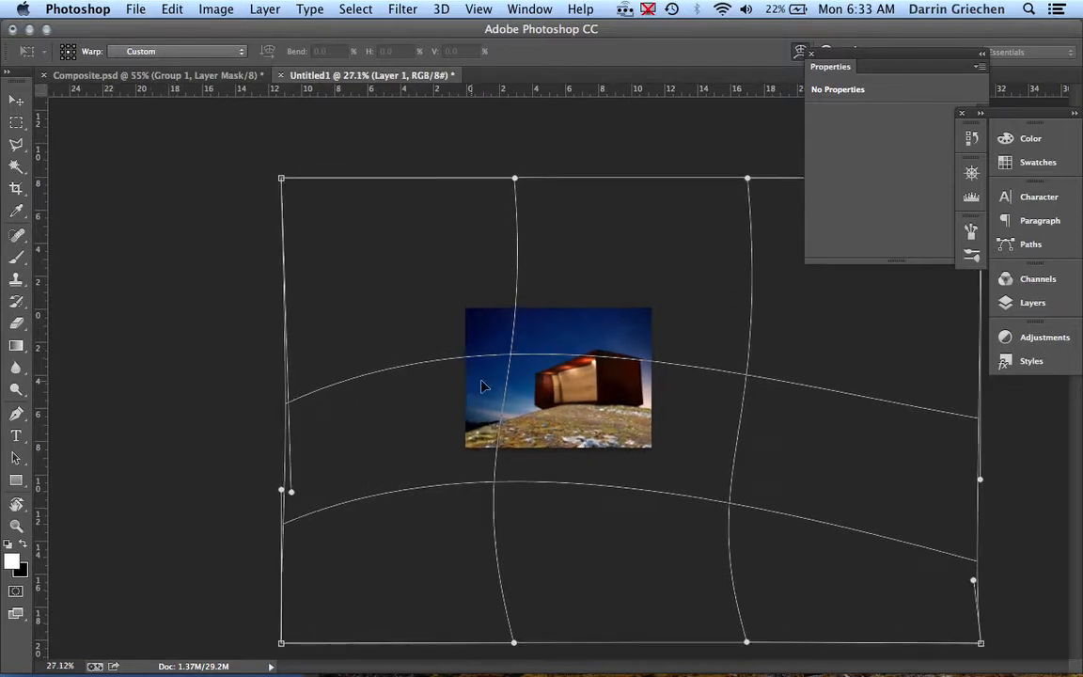
{"action": "scroll", "coordinate": [599, 442], "scroll_direction": "up", "scroll_amount": 1}
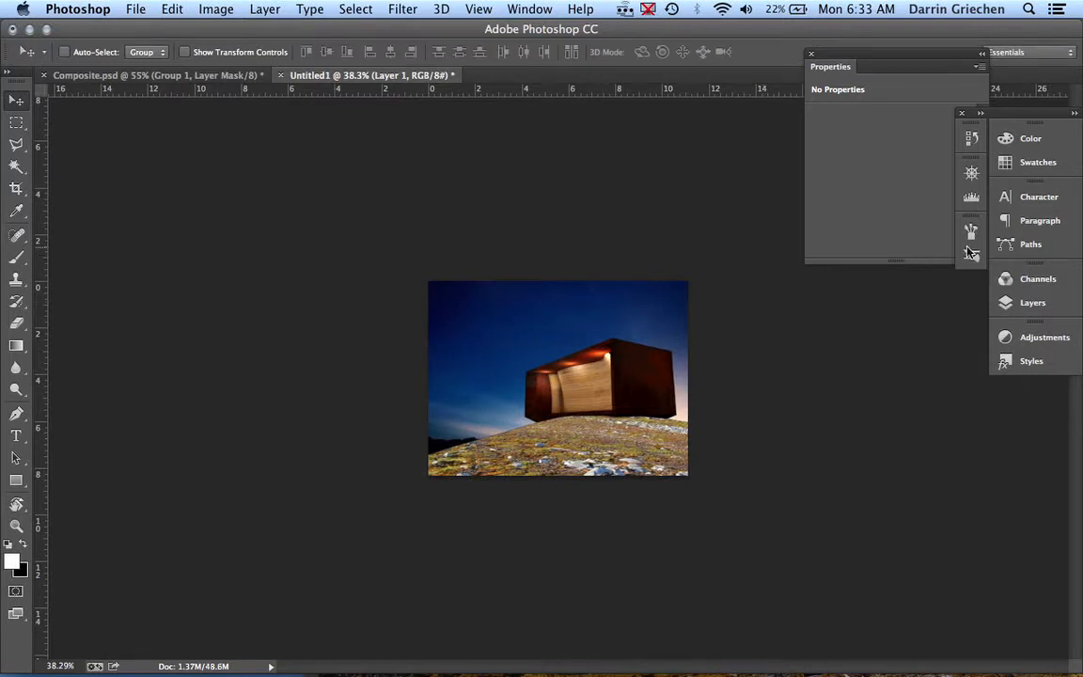
Add an Exposure adjustment layer above the landscape photo in the Ground group and set its exposure to -4.65.
{"action": "left_click", "coordinate": [1030, 304]}
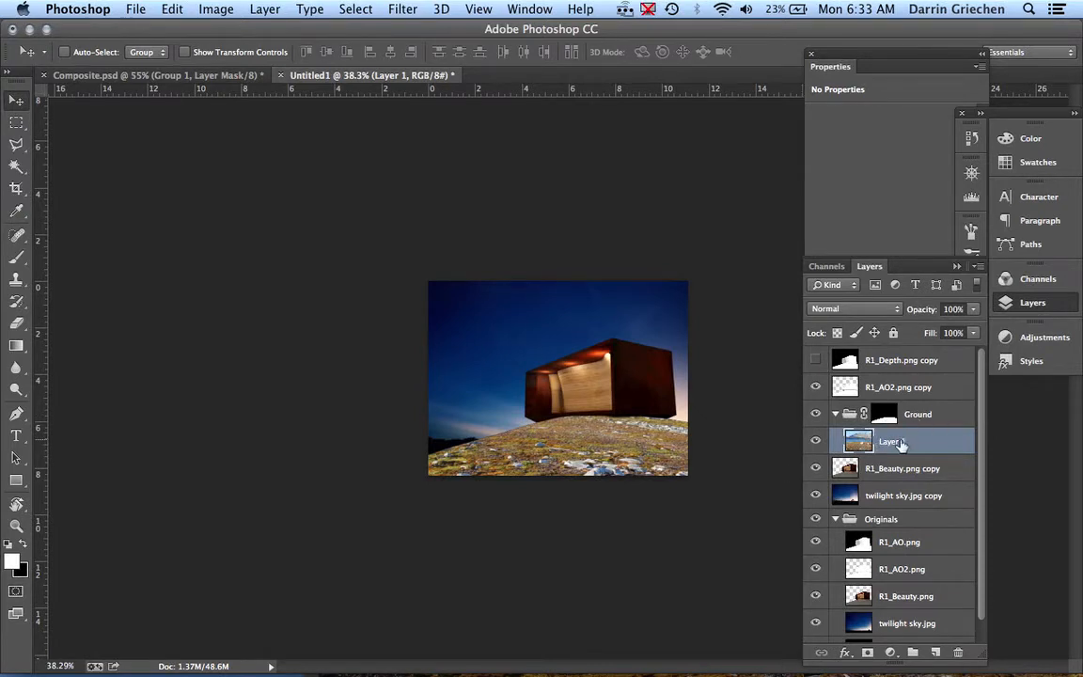
{"action": "left_click", "coordinate": [901, 442]}
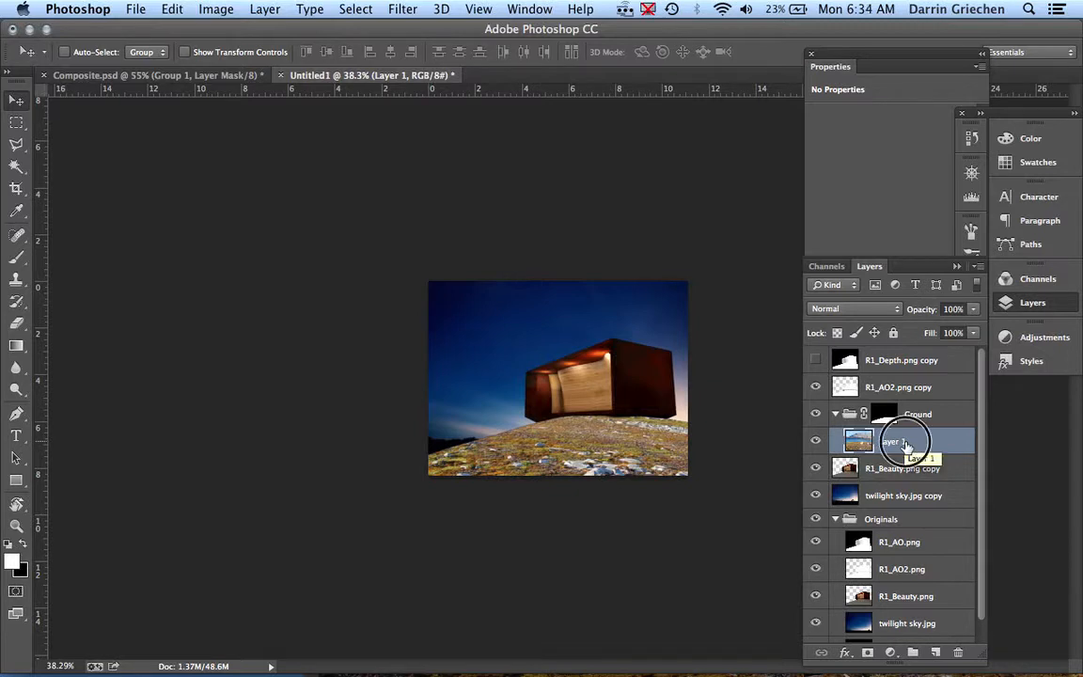
{"action": "left_click", "coordinate": [893, 653]}
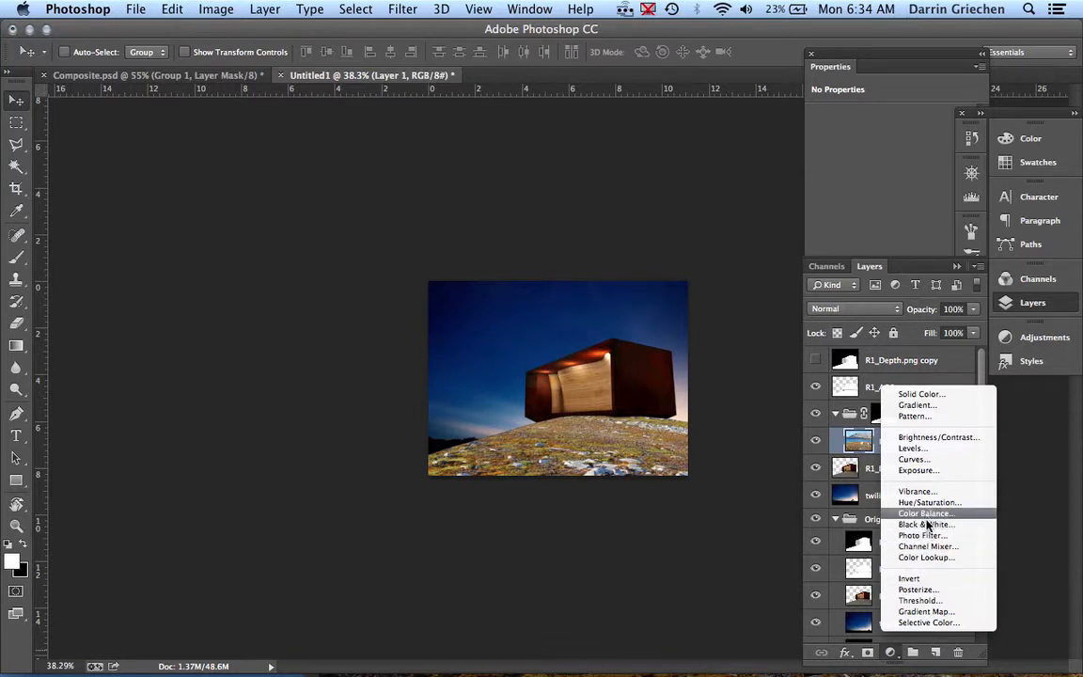
{"action": "left_click", "coordinate": [929, 470]}
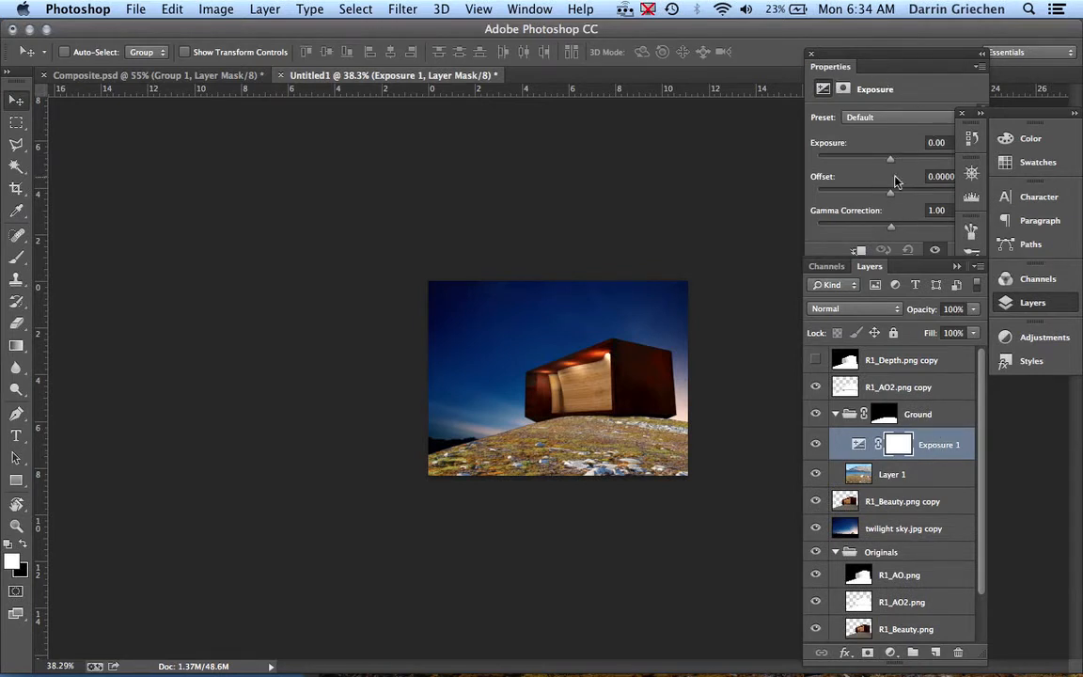
{"action": "left_click", "coordinate": [532, 10]}
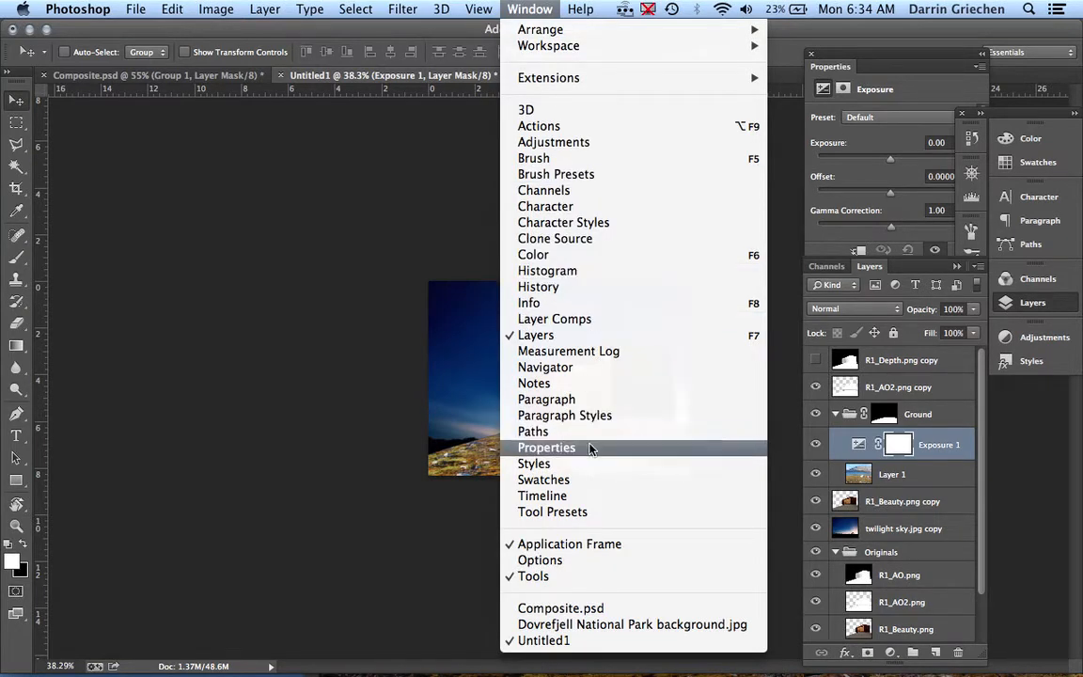
{"action": "left_click", "coordinate": [866, 49]}
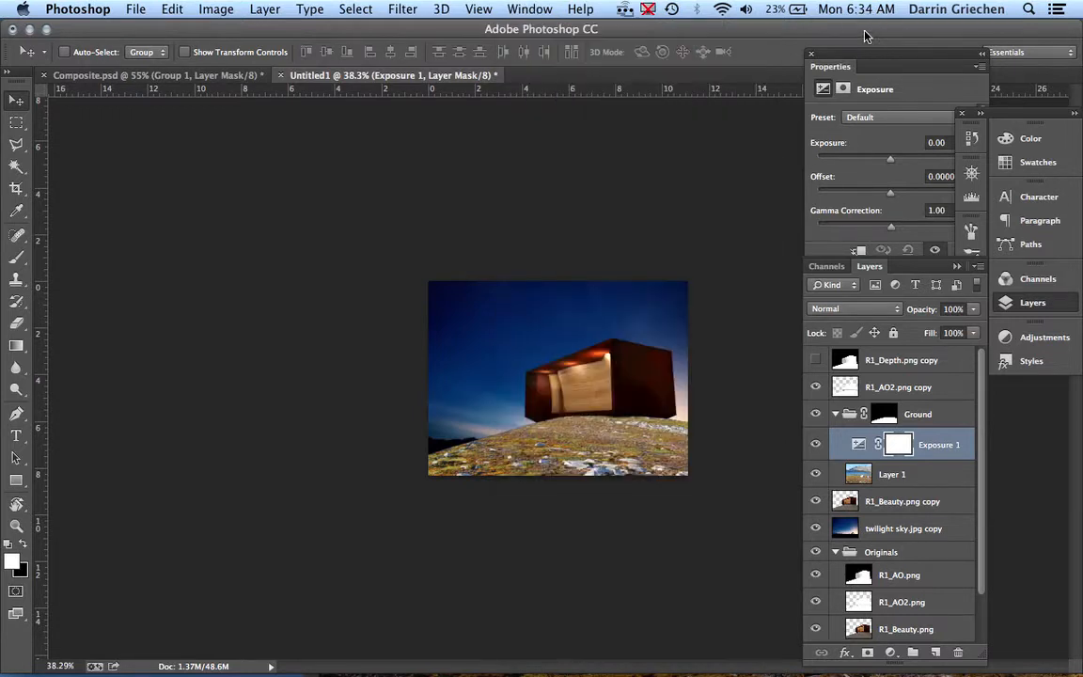
{"action": "left_click_drag", "start_coordinate": [895, 166], "coordinate": [849, 168]}
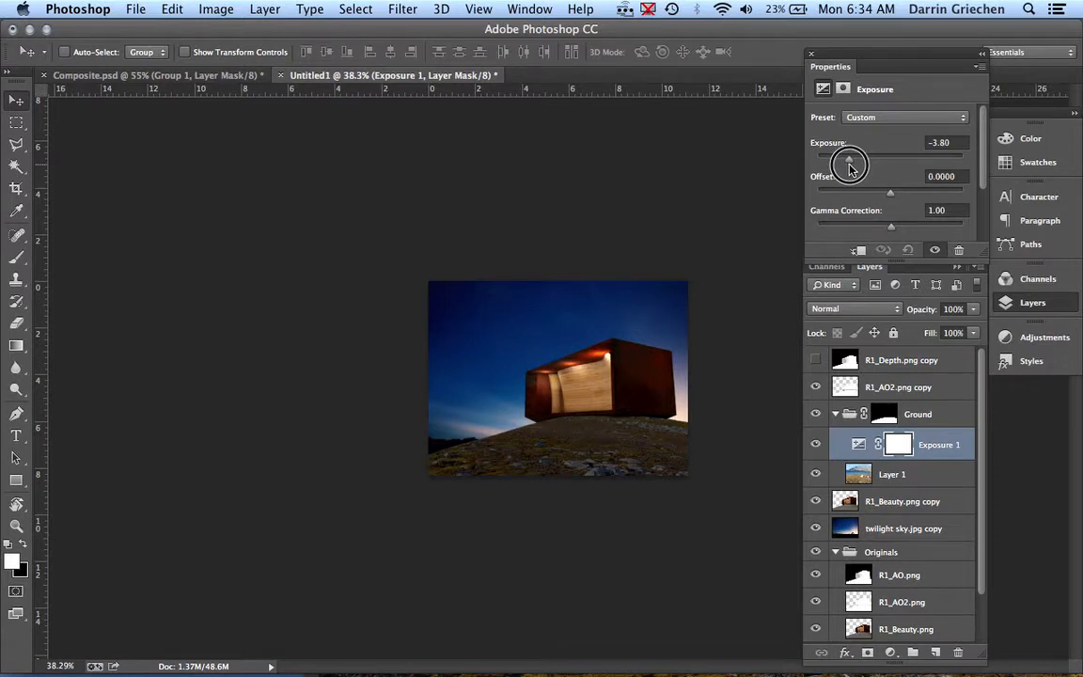
{"action": "left_click_drag", "start_coordinate": [849, 168], "coordinate": [846, 168]}
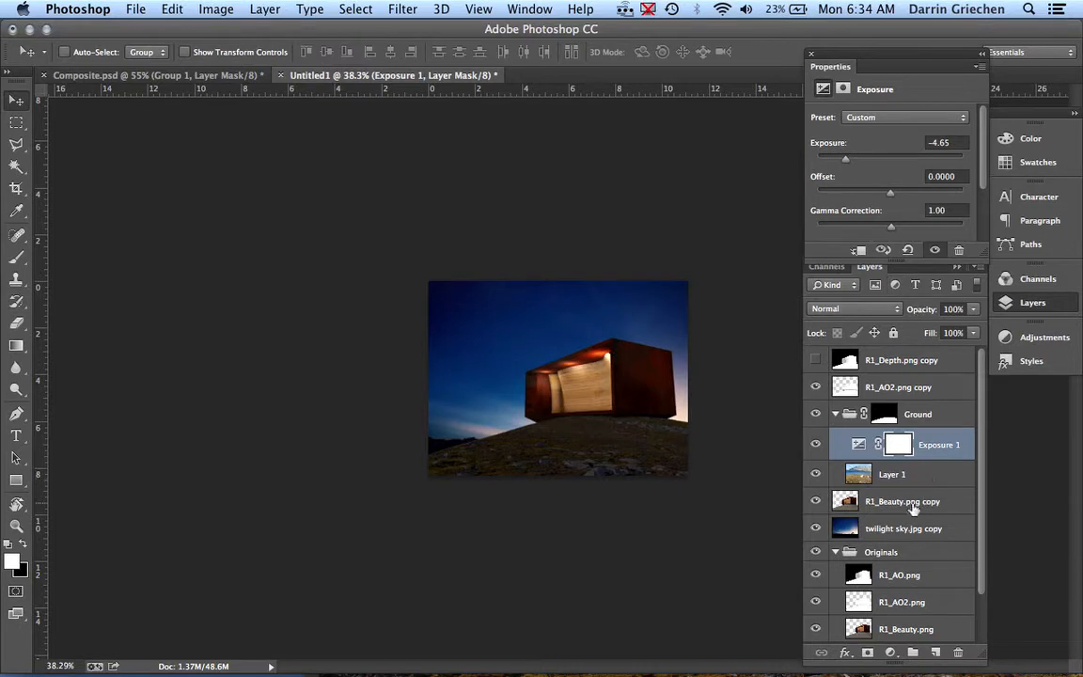
Add a Color Balance adjustment above the Exposure layer with midtones Cyan–Red -12 and Yellow–Blue +31, hiding the Exposure adjustment only while tuning.
{"action": "left_click", "coordinate": [892, 654]}
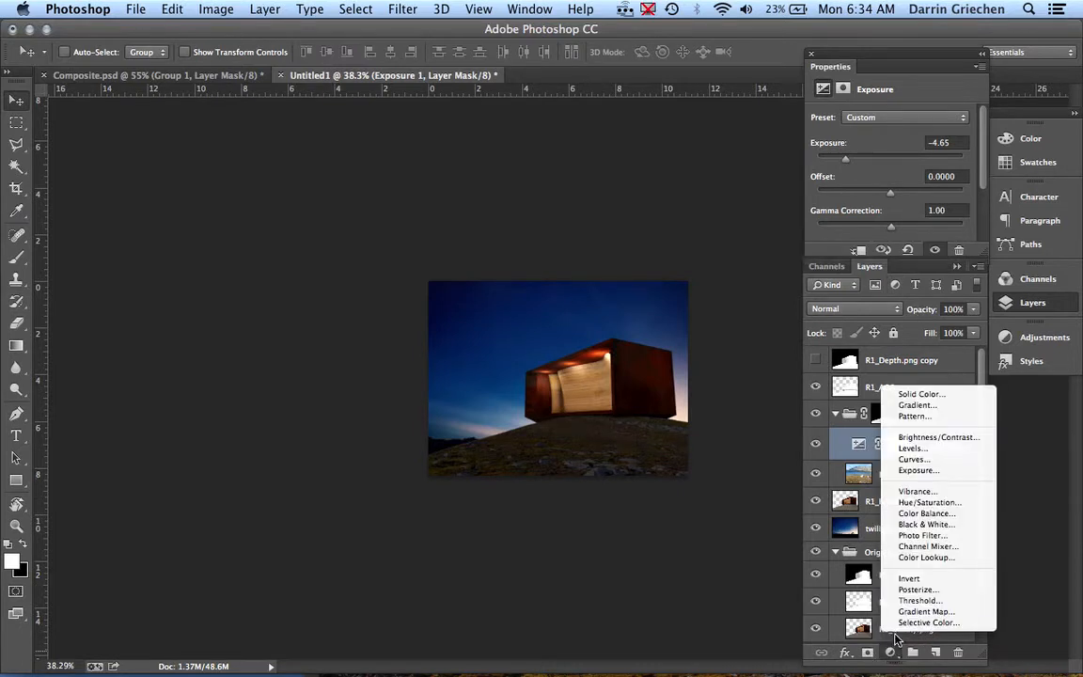
{"action": "left_click", "coordinate": [918, 515]}
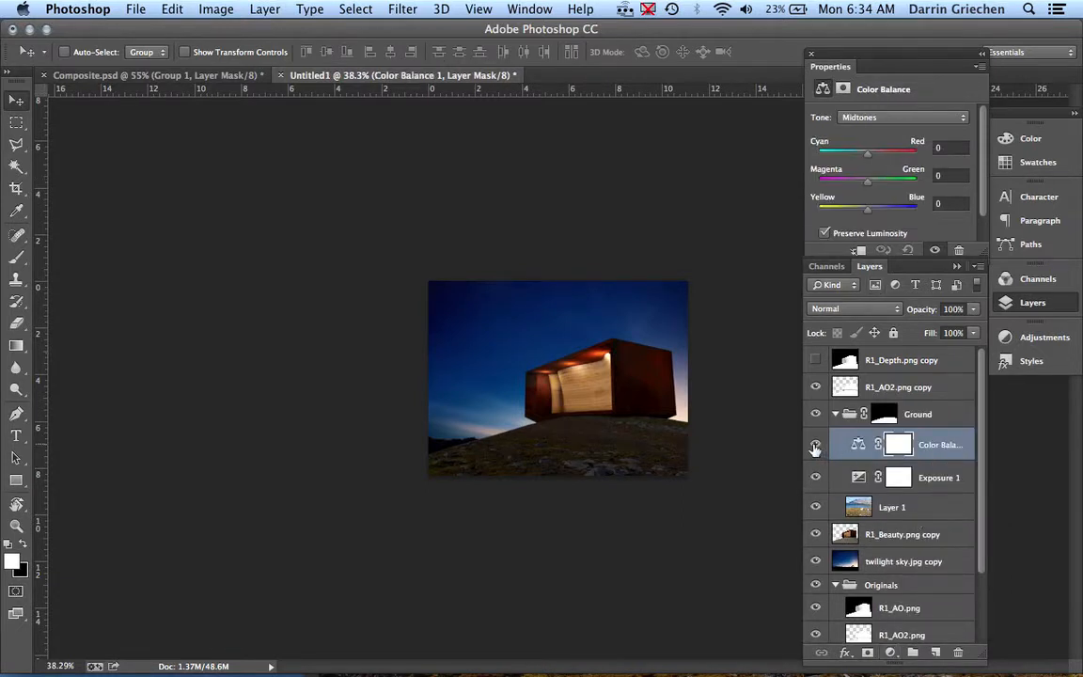
{"action": "left_click", "coordinate": [815, 479]}
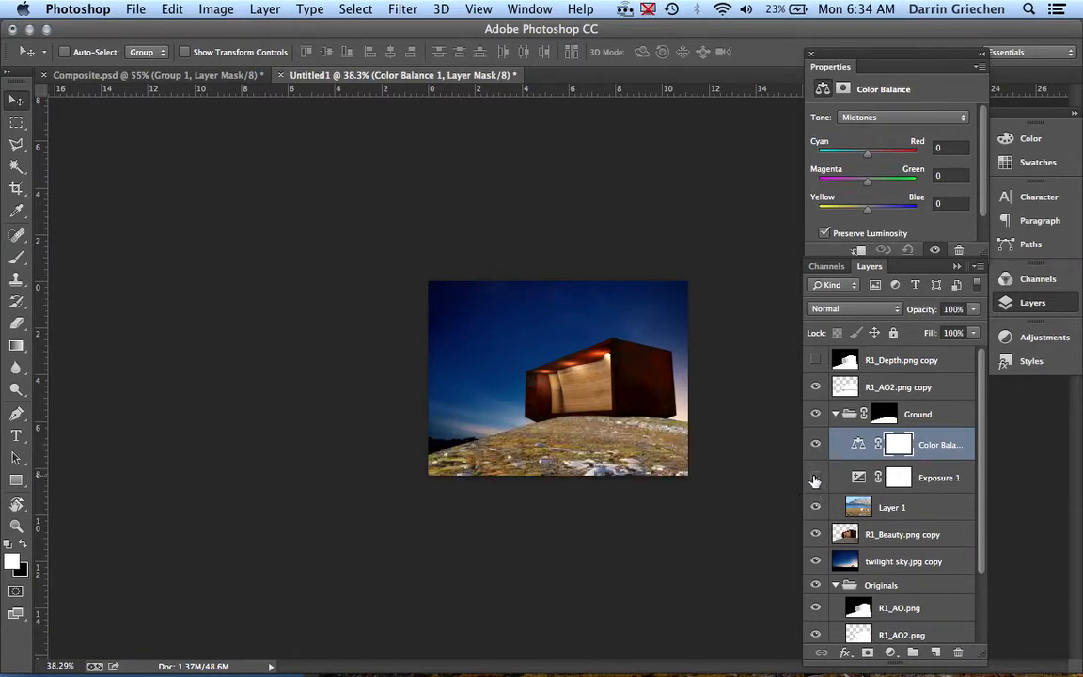
{"action": "left_click", "coordinate": [872, 215]}
{"action": "left_click_drag", "start_coordinate": [873, 215], "coordinate": [883, 214]}
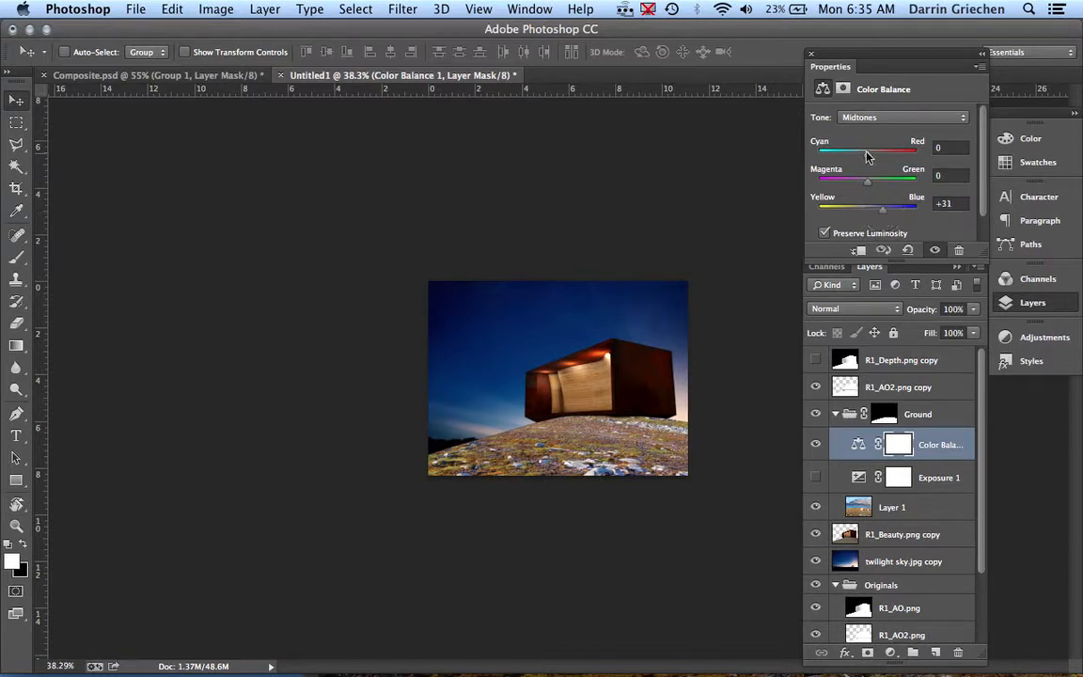
{"action": "left_click_drag", "start_coordinate": [869, 160], "coordinate": [861, 160]}
{"action": "left_click", "coordinate": [816, 477]}
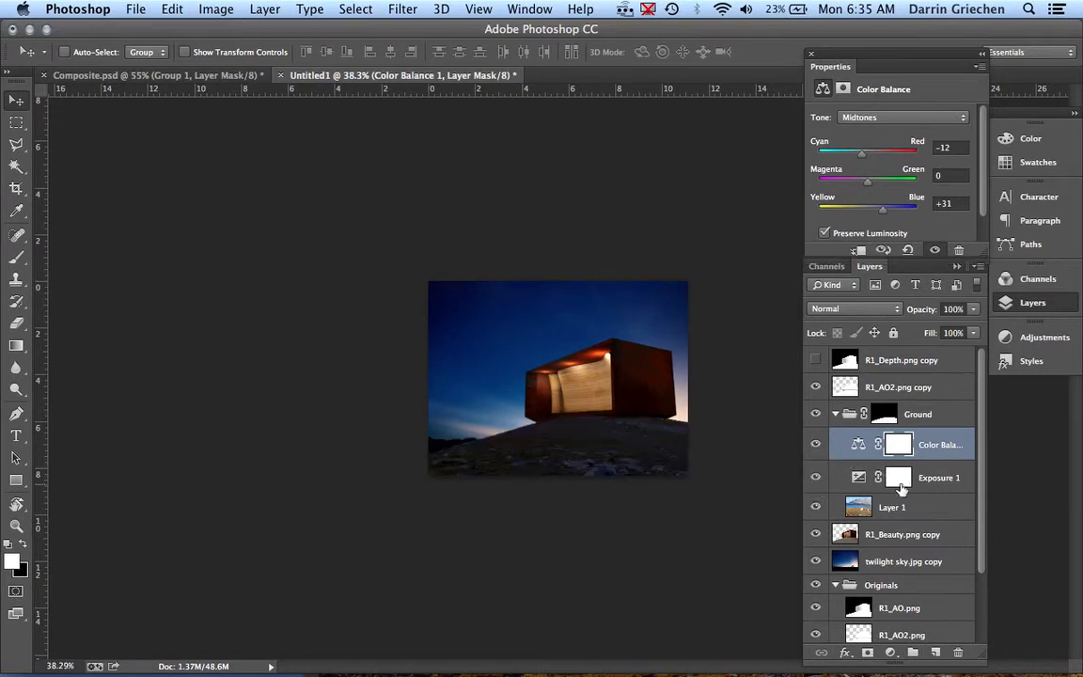
Compare the hill with the Exposure adjustment hidden and shown.
{"action": "left_click_drag", "start_coordinate": [900, 483], "coordinate": [904, 446]}
{"action": "left_click", "coordinate": [816, 477]}
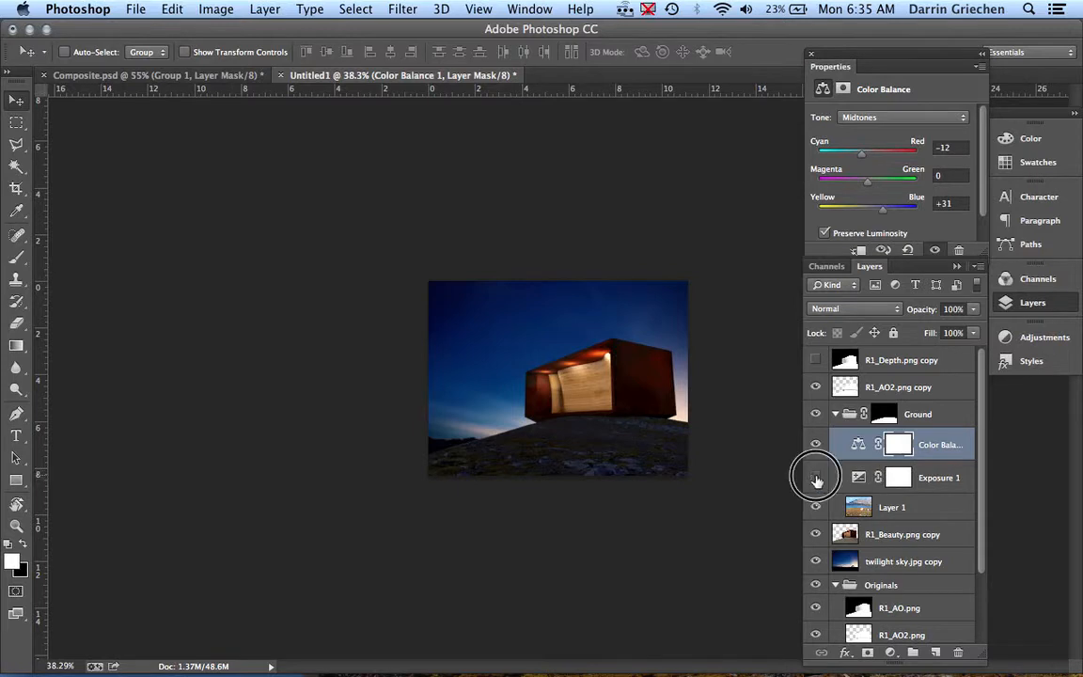
{"action": "left_click", "coordinate": [817, 480]}
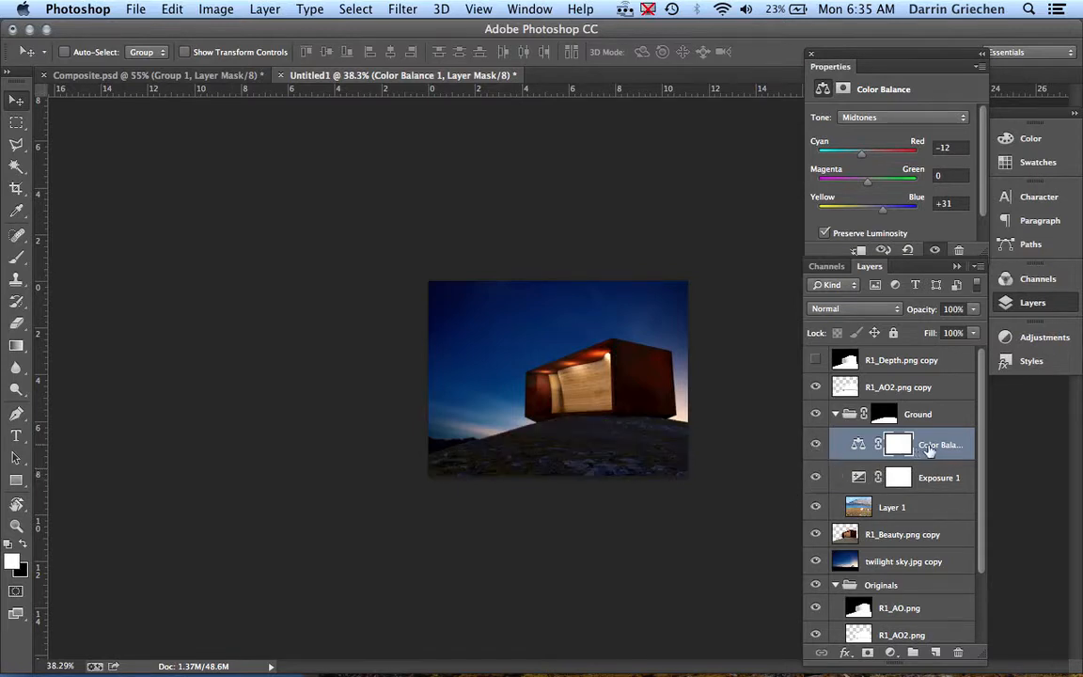
Check the layer masks of the Color Balance and Exposure adjustments, leaving the Color Balance mask selected.
{"action": "mouse_move", "coordinate": [901, 452]}
{"action": "left_mouse_down"}
{"action": "mouse_move", "coordinate": [885, 420]}
{"action": "mouse_move", "coordinate": [902, 443]}
{"action": "left_mouse_up"}
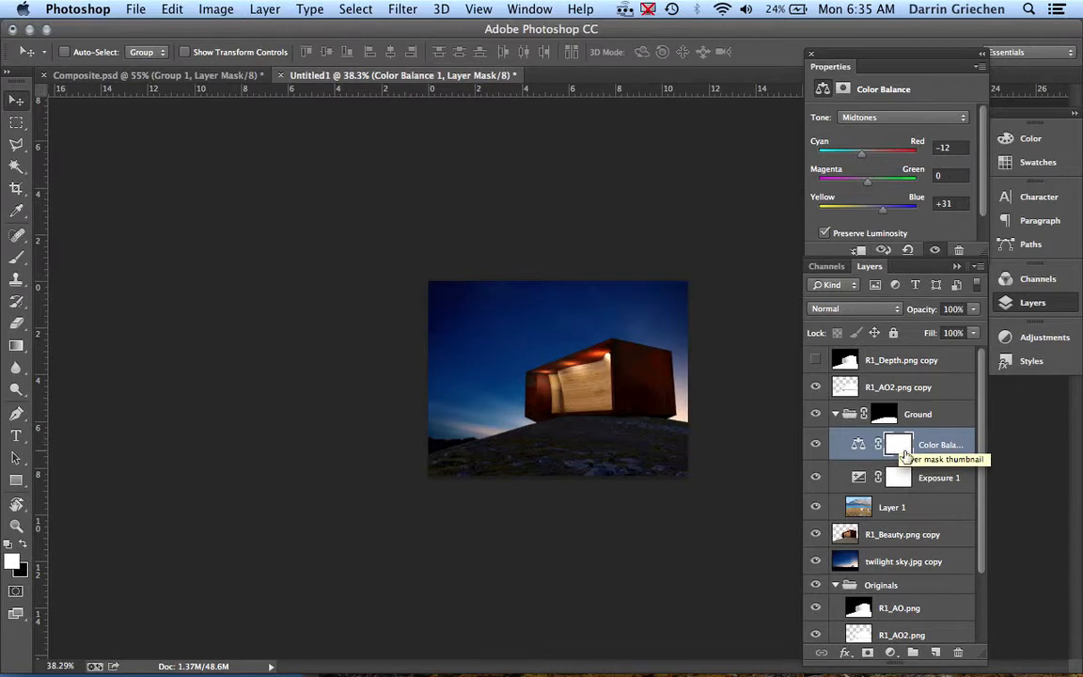
{"action": "left_click", "coordinate": [900, 450]}
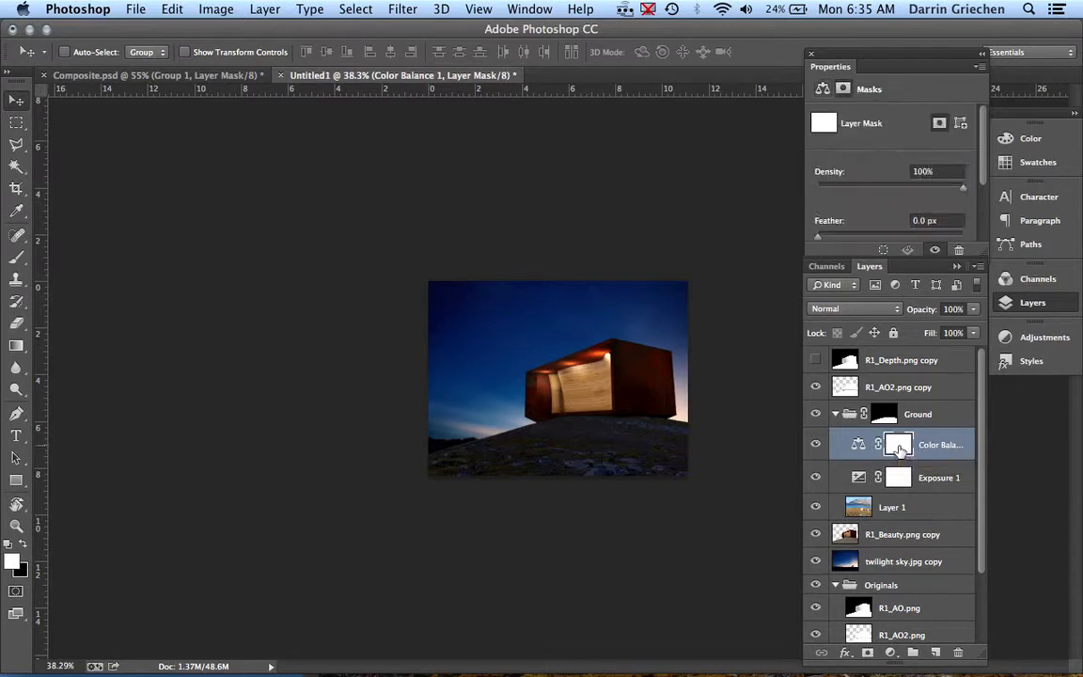
{"action": "left_click", "coordinate": [899, 479]}
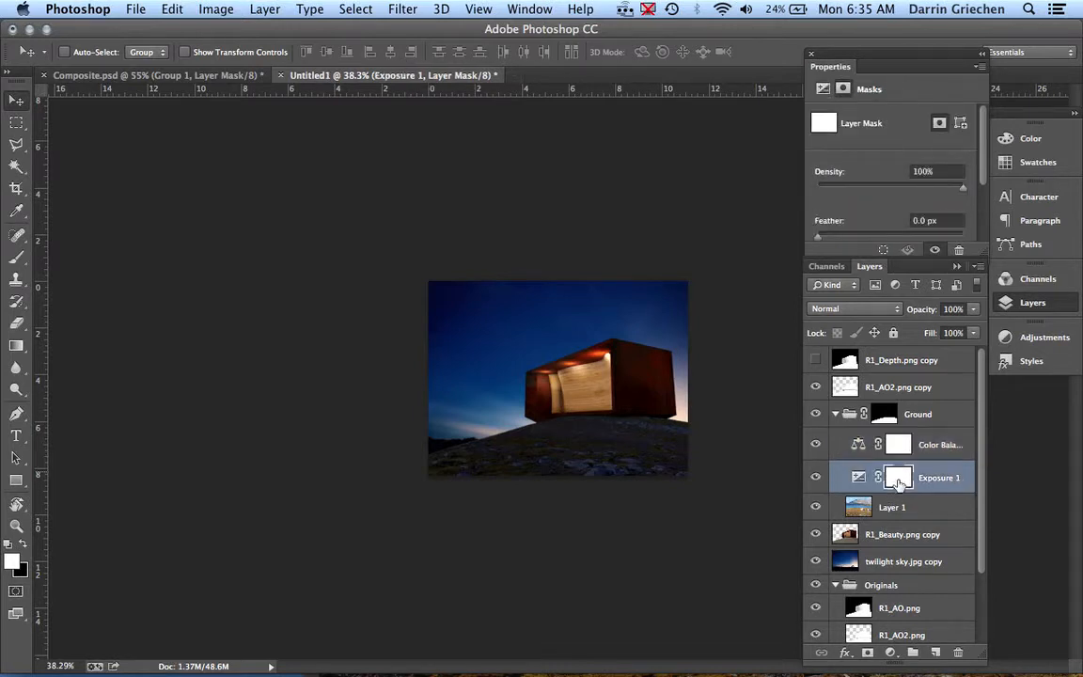
{"action": "left_click", "coordinate": [900, 450]}
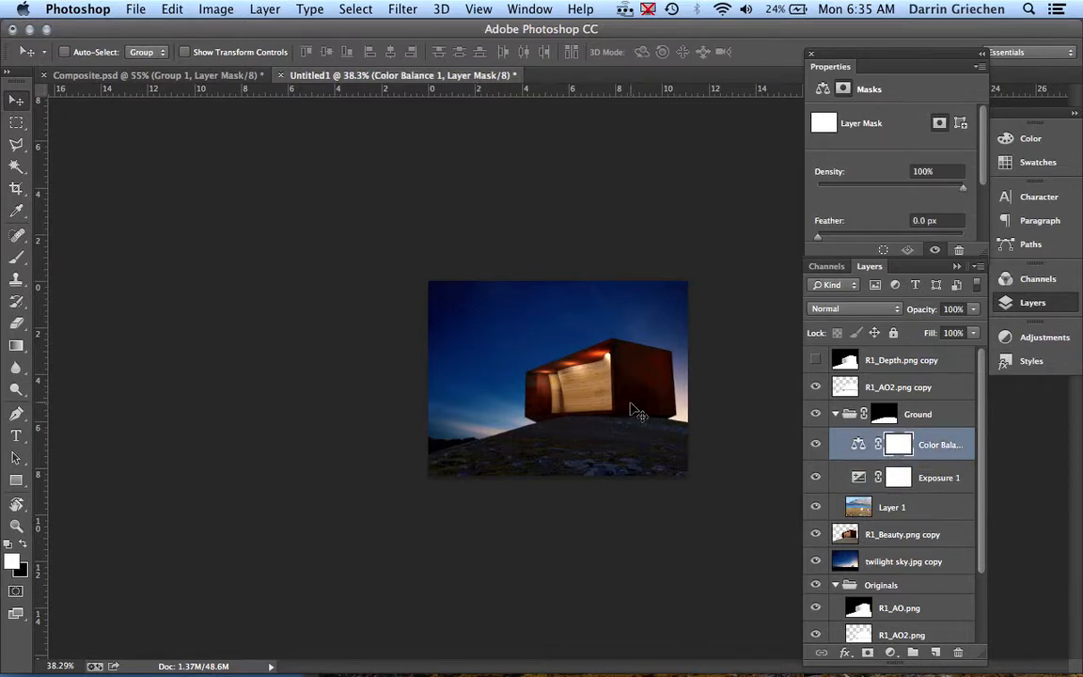
Target the Exposure adjustment's layer mask with a soft round Brush at 0% hardness and black as the foreground colour.
{"action": "scroll", "coordinate": [639, 413], "scroll_direction": "up", "scroll_amount": 3}
{"action": "scroll", "coordinate": [635, 411], "scroll_direction": "up", "scroll_amount": 3}
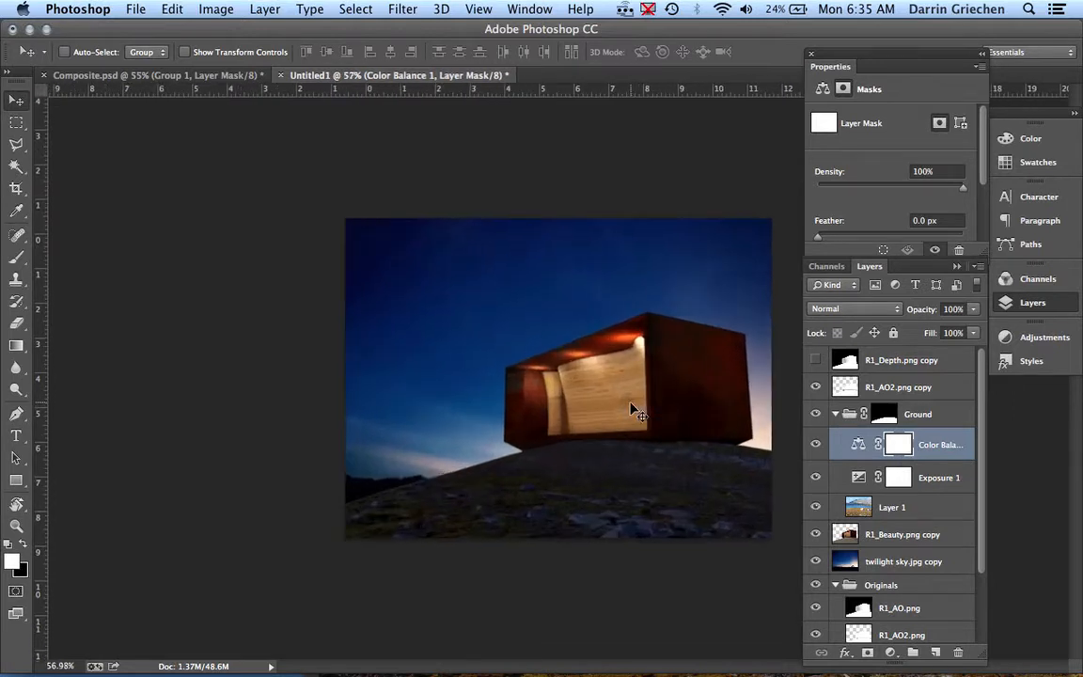
{"action": "scroll", "coordinate": [715, 489], "scroll_direction": "up", "scroll_amount": 2}
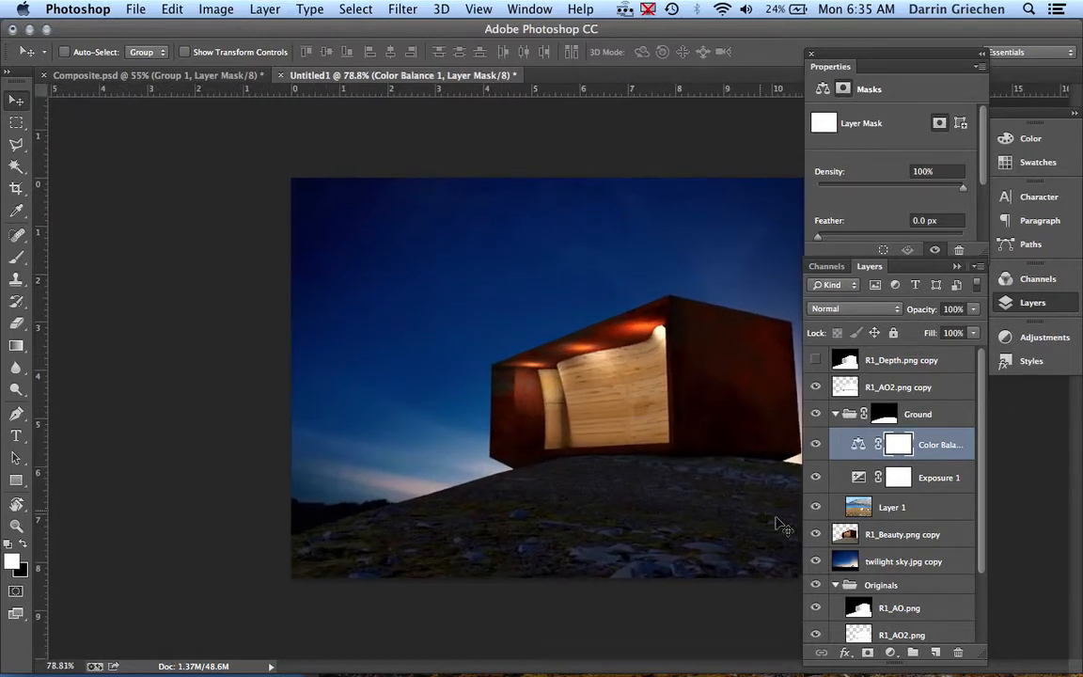
{"action": "left_click", "coordinate": [905, 479]}
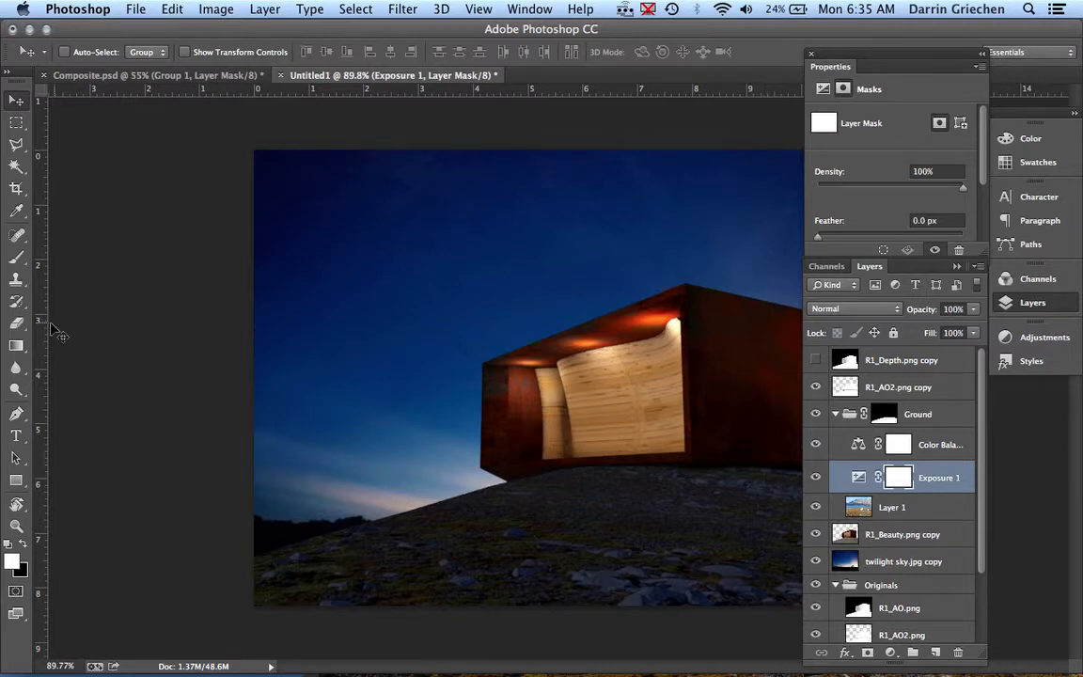
{"action": "left_click", "coordinate": [17, 259]}
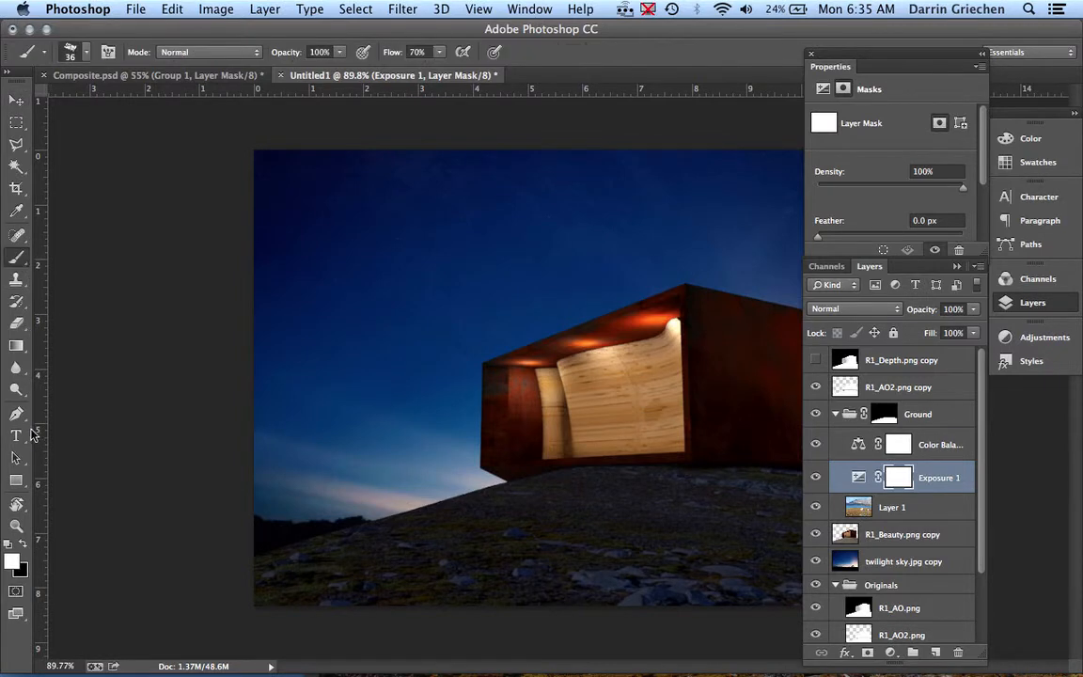
{"action": "left_click", "coordinate": [22, 544]}
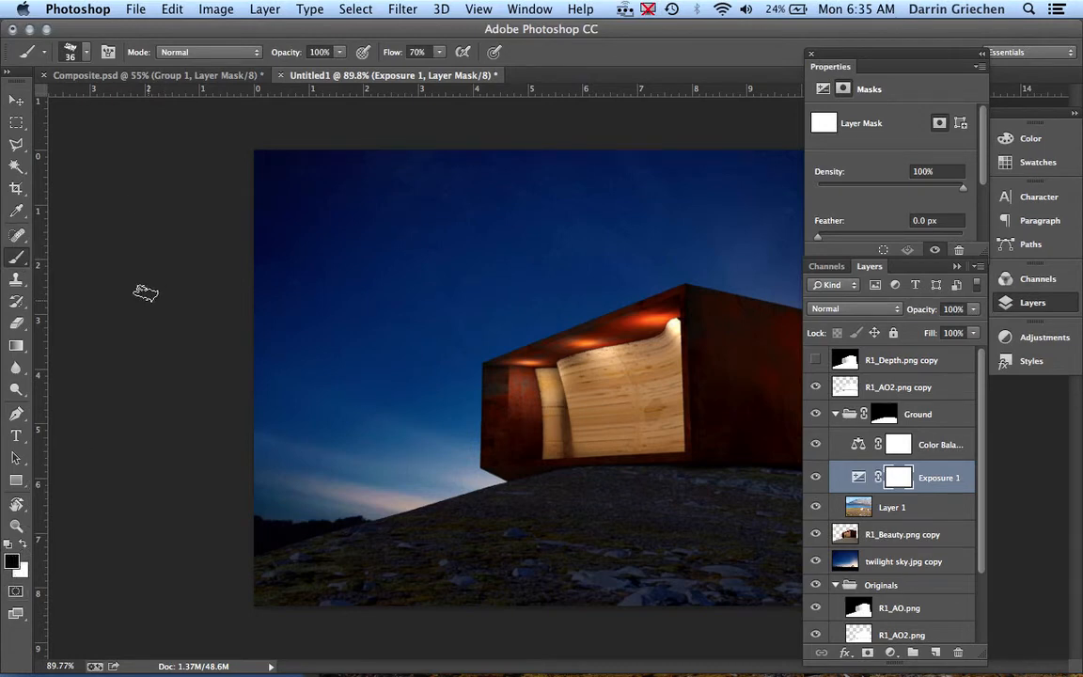
{"action": "left_click", "coordinate": [85, 55]}
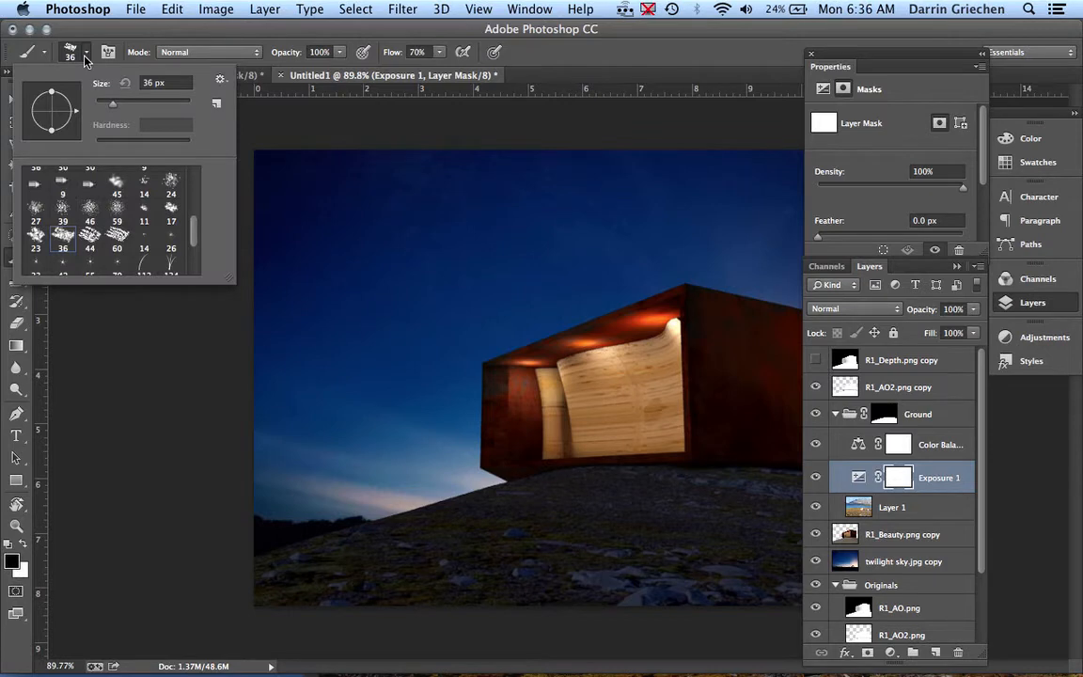
{"action": "mouse_move", "coordinate": [193, 225]}
{"action": "left_mouse_down"}
{"action": "mouse_move", "coordinate": [194, 175]}
{"action": "mouse_move", "coordinate": [186, 185]}
{"action": "left_mouse_up"}
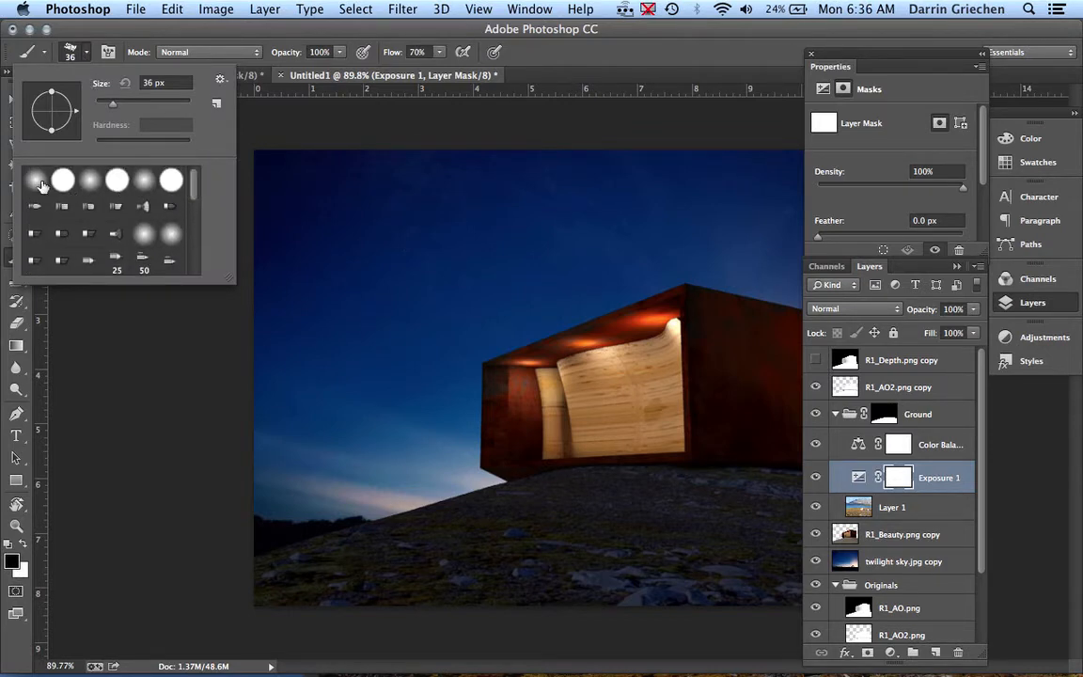
{"action": "left_click", "coordinate": [37, 182]}
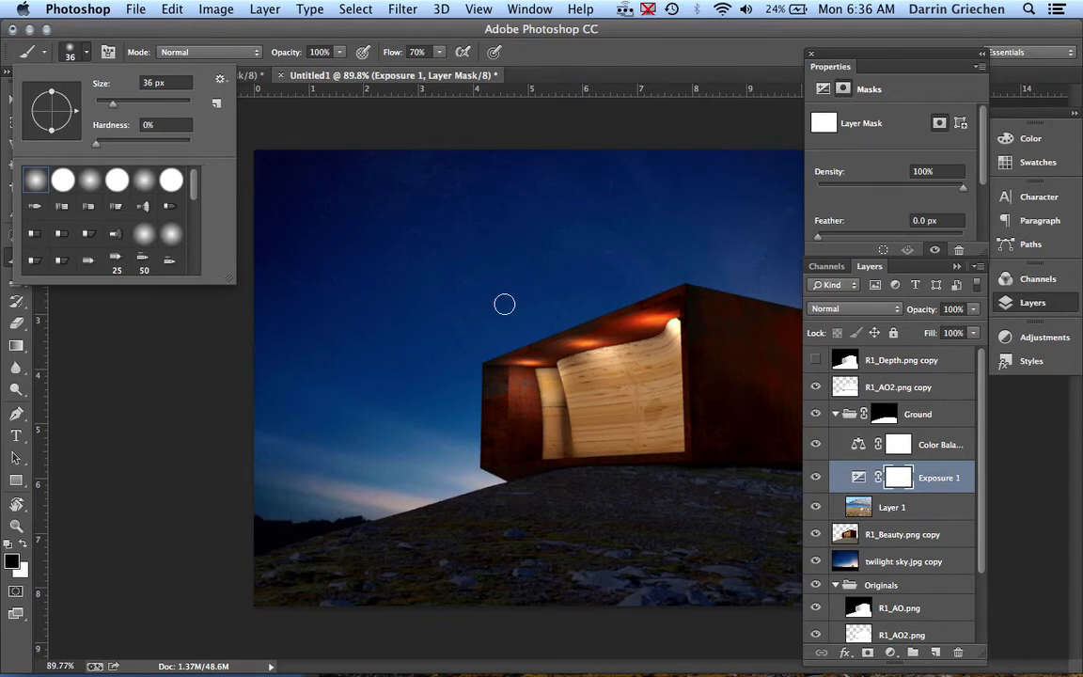
{"action": "left_click", "coordinate": [553, 56]}
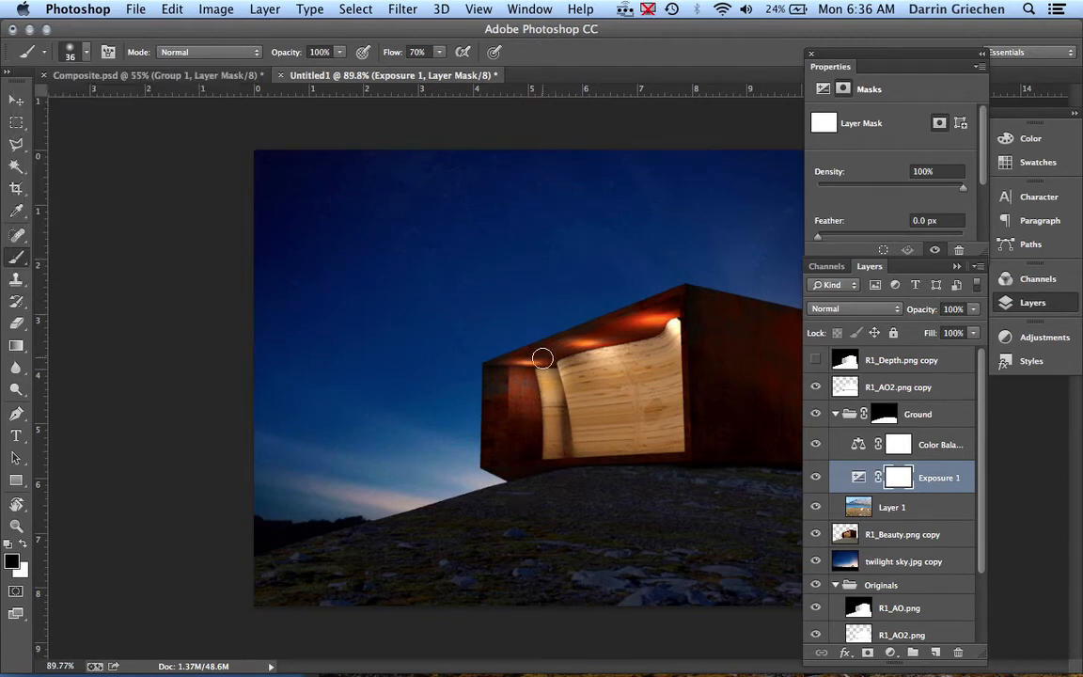
Enlarge the brush to 175 px and lower its opacity to 17%.
{"action": "key", "text": "bracketright"}
{"action": "key", "text": "bracketright"}
{"action": "key", "text": "bracketright"}
{"action": "key", "text": "bracketright"}
{"action": "key", "text": "bracketright"}
{"action": "key", "text": "bracketright"}
{"action": "key", "text": "bracketright"}
{"action": "key", "text": "bracketright"}
{"action": "key", "text": "bracketright"}
{"action": "key", "text": "bracketright"}
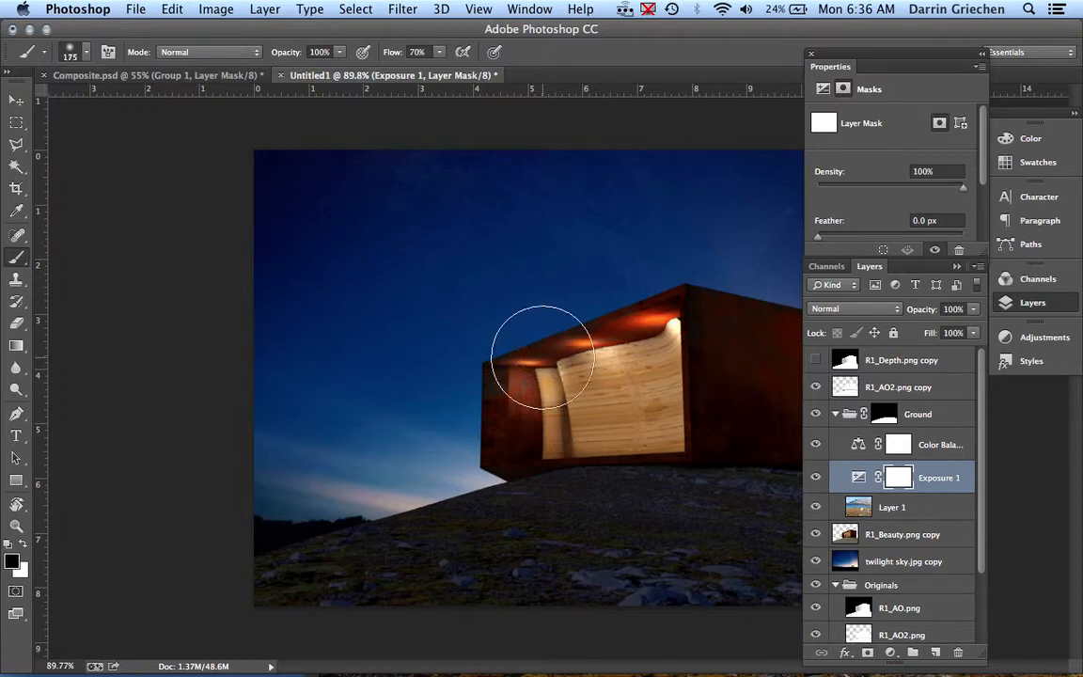
{"action": "key", "text": "bracketright"}
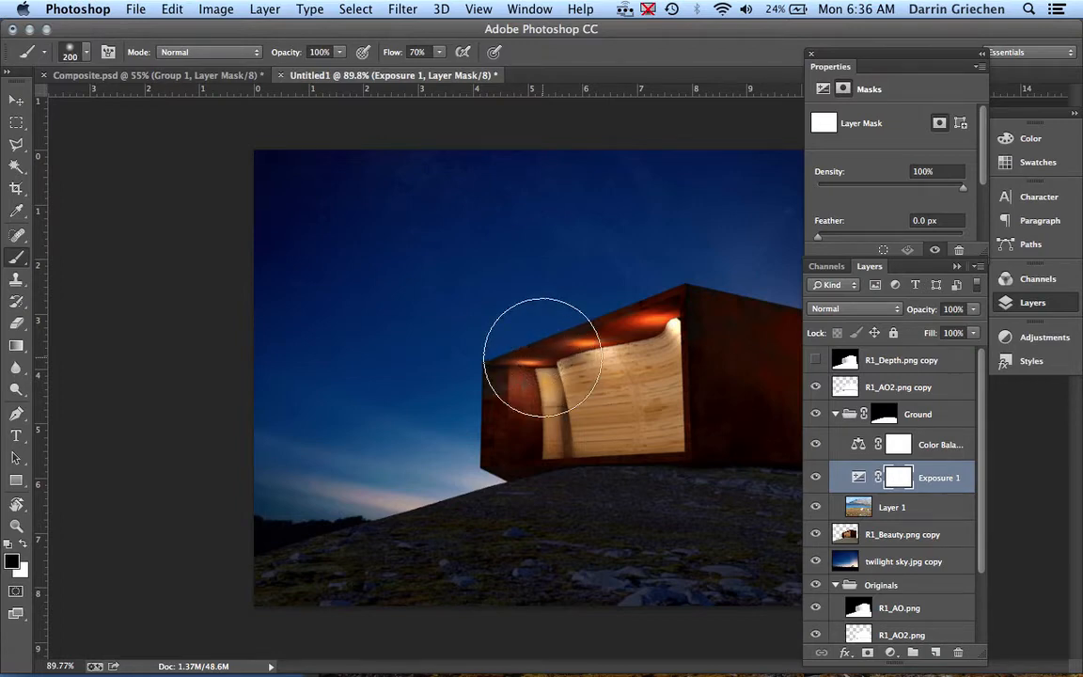
{"action": "key", "text": "bracketleft"}
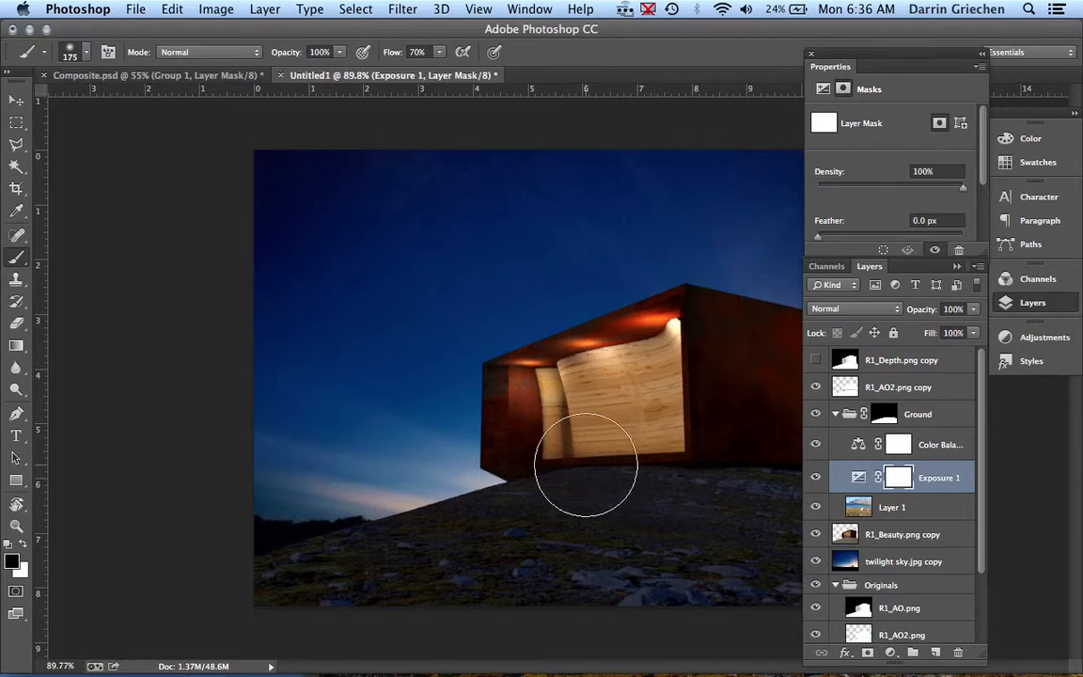
{"action": "left_click", "coordinate": [338, 54]}
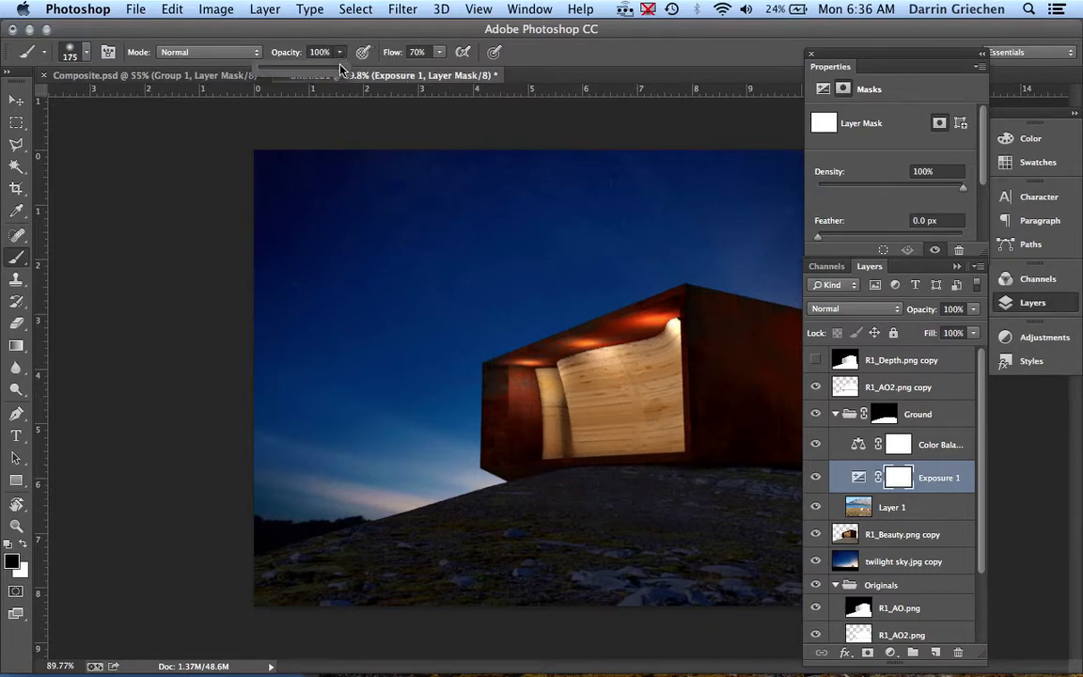
{"action": "left_click_drag", "start_coordinate": [340, 69], "coordinate": [272, 75]}
Paint soft black strokes on the Exposure mask over the hill in front of the lit opening to brighten the ground there.
{"action": "left_click", "coordinate": [614, 462]}
{"action": "left_click_drag", "start_coordinate": [626, 470], "coordinate": [420, 511]}
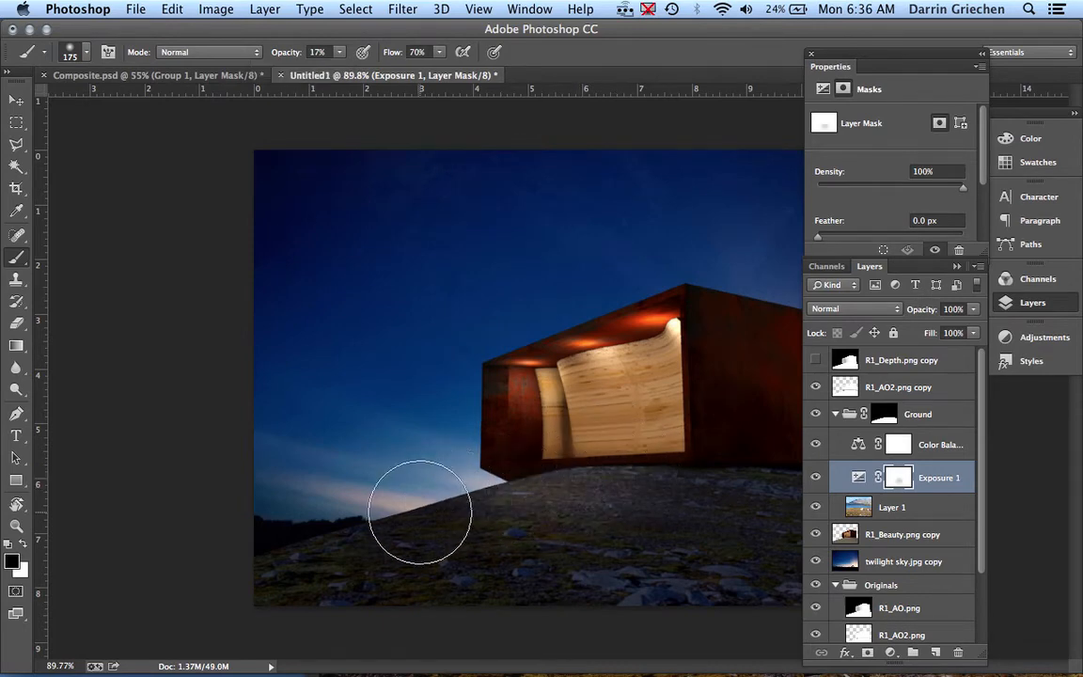
{"action": "mouse_move", "coordinate": [648, 467]}
{"action": "left_mouse_down"}
{"action": "mouse_move", "coordinate": [652, 518]}
{"action": "mouse_move", "coordinate": [680, 494]}
{"action": "mouse_move", "coordinate": [665, 479]}
{"action": "mouse_move", "coordinate": [694, 522]}
{"action": "mouse_move", "coordinate": [687, 554]}
{"action": "mouse_move", "coordinate": [598, 524]}
{"action": "mouse_move", "coordinate": [449, 502]}
{"action": "mouse_move", "coordinate": [476, 521]}
{"action": "mouse_move", "coordinate": [600, 488]}
{"action": "mouse_move", "coordinate": [578, 484]}
{"action": "mouse_move", "coordinate": [590, 484]}
{"action": "mouse_move", "coordinate": [569, 516]}
{"action": "mouse_move", "coordinate": [610, 492]}
{"action": "mouse_move", "coordinate": [610, 471]}
{"action": "mouse_move", "coordinate": [653, 510]}
{"action": "left_mouse_up"}
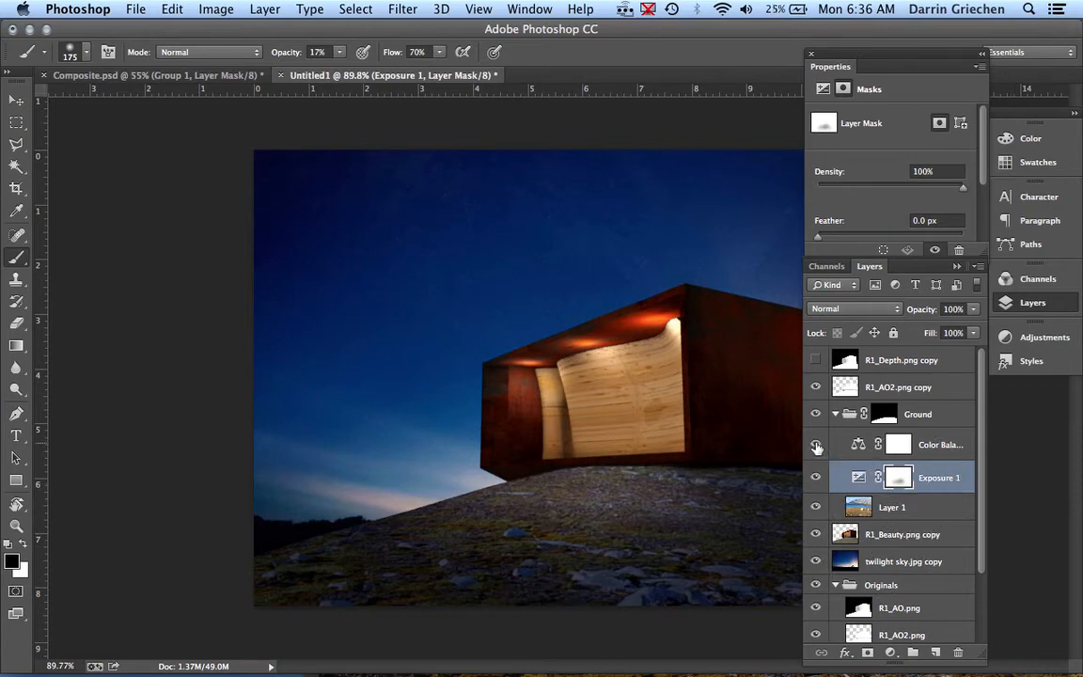
Paint black on the Color Balance mask over the ground before the opening, refining the glow between the Exposure and Color Balance masks.
{"action": "left_click", "coordinate": [901, 450]}
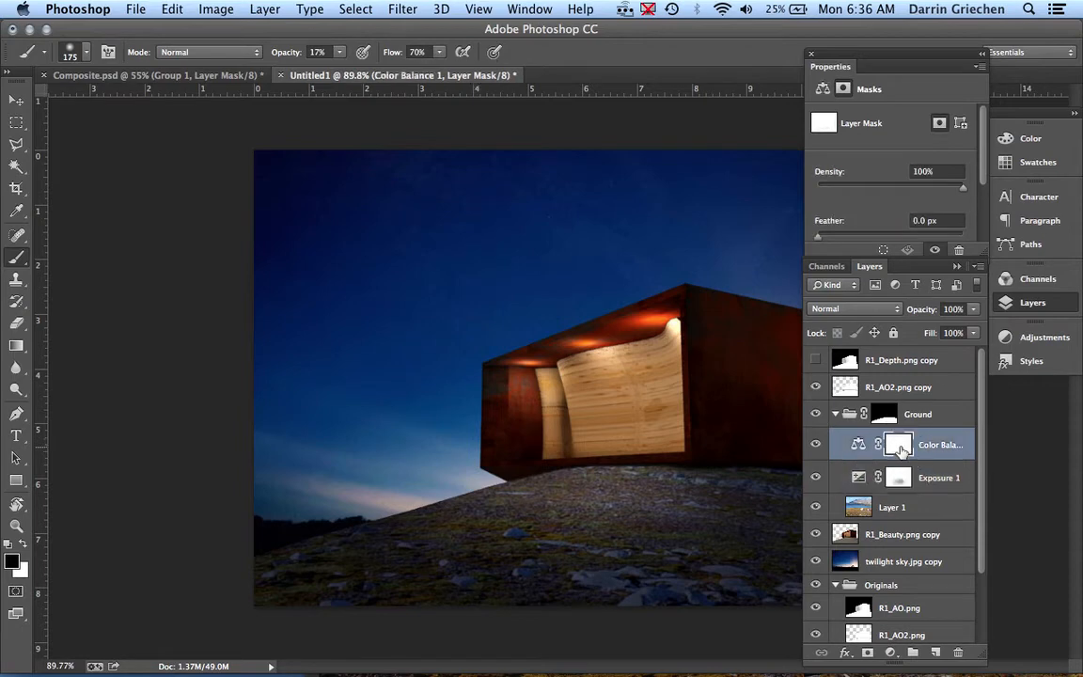
{"action": "mouse_move", "coordinate": [615, 471]}
{"action": "left_mouse_down"}
{"action": "mouse_move", "coordinate": [580, 471]}
{"action": "mouse_move", "coordinate": [593, 479]}
{"action": "mouse_move", "coordinate": [578, 442]}
{"action": "mouse_move", "coordinate": [619, 469]}
{"action": "left_mouse_up"}
{"action": "mouse_move", "coordinate": [898, 453]}
{"action": "left_mouse_down"}
{"action": "mouse_move", "coordinate": [884, 421]}
{"action": "mouse_move", "coordinate": [901, 441]}
{"action": "left_mouse_up"}
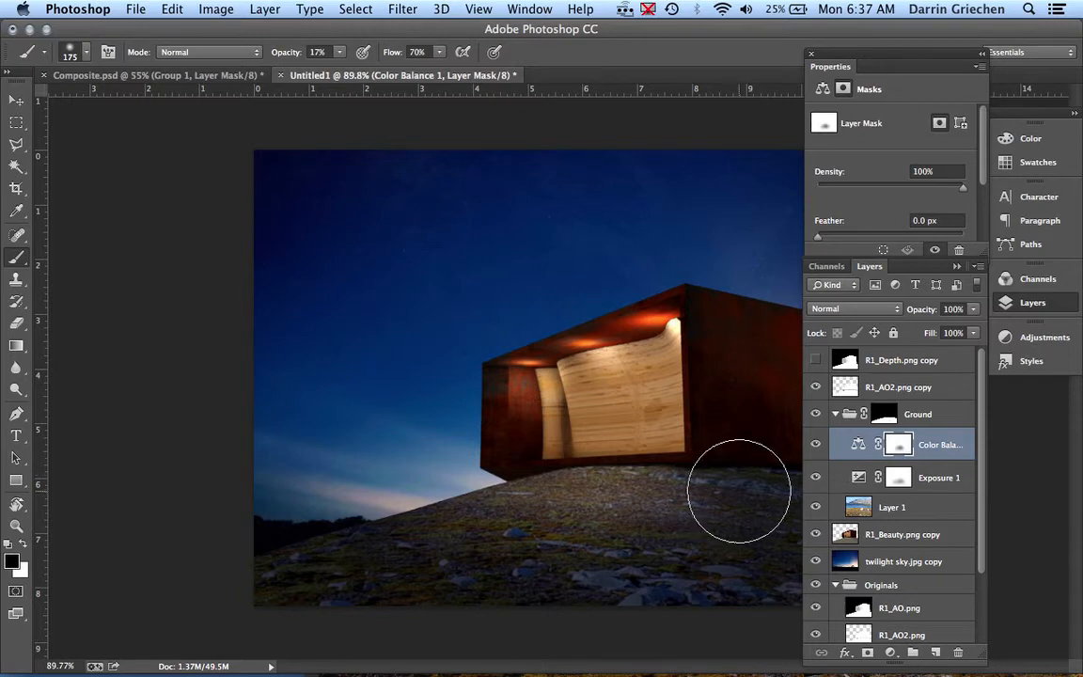
{"action": "left_click", "coordinate": [897, 480]}
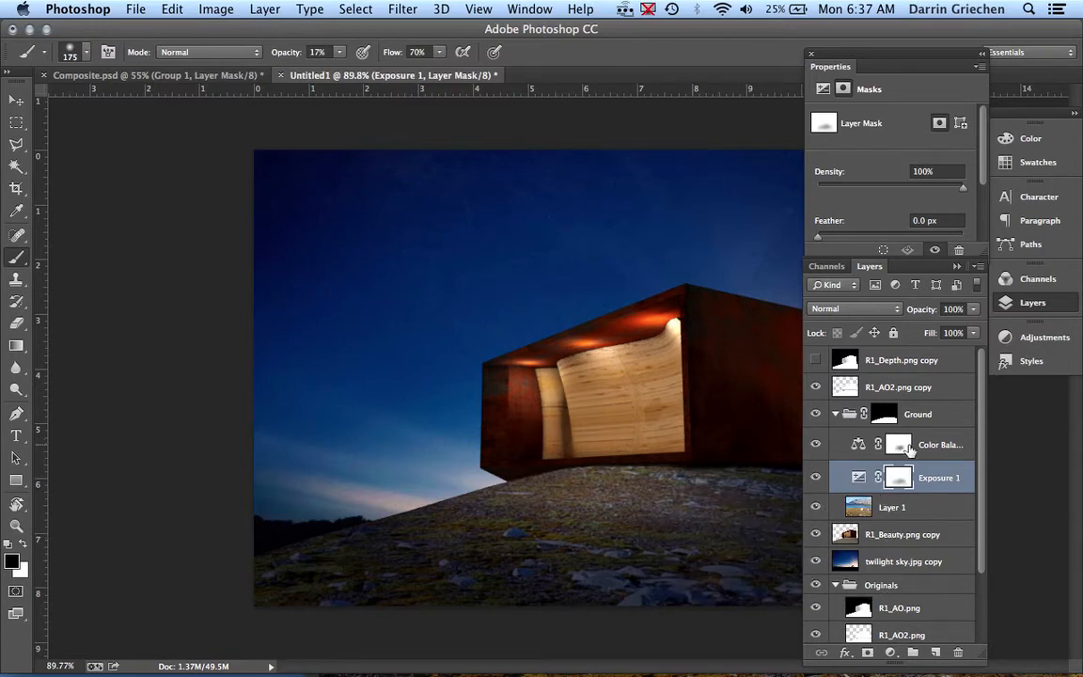
{"action": "left_click", "coordinate": [898, 447]}
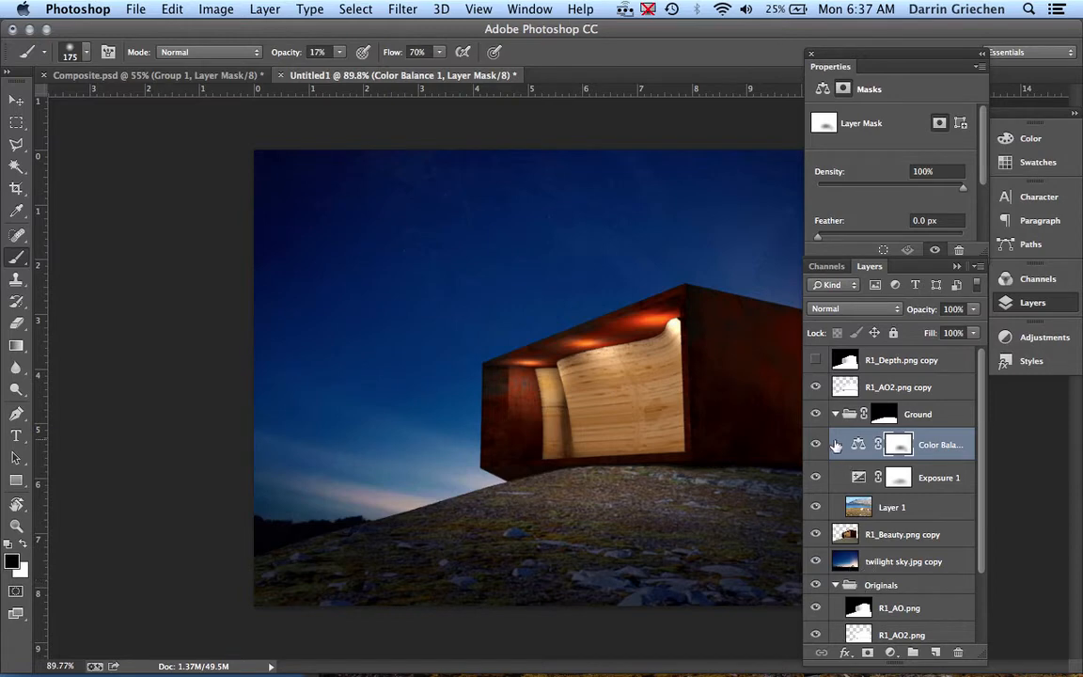
Lasso the shadowed ground beneath the box's dark side wall, hiding the Ground group only while tracing the render's shadow edge.
{"action": "left_click", "coordinate": [817, 415]}
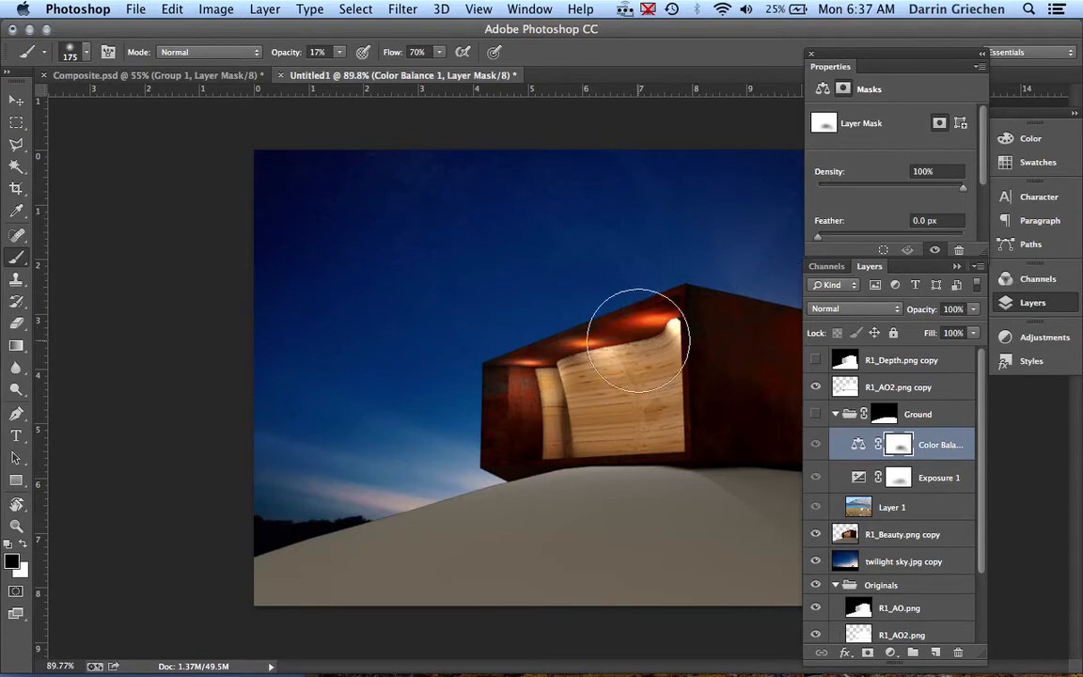
{"action": "scroll", "coordinate": [638, 339], "scroll_direction": "down", "scroll_amount": 3}
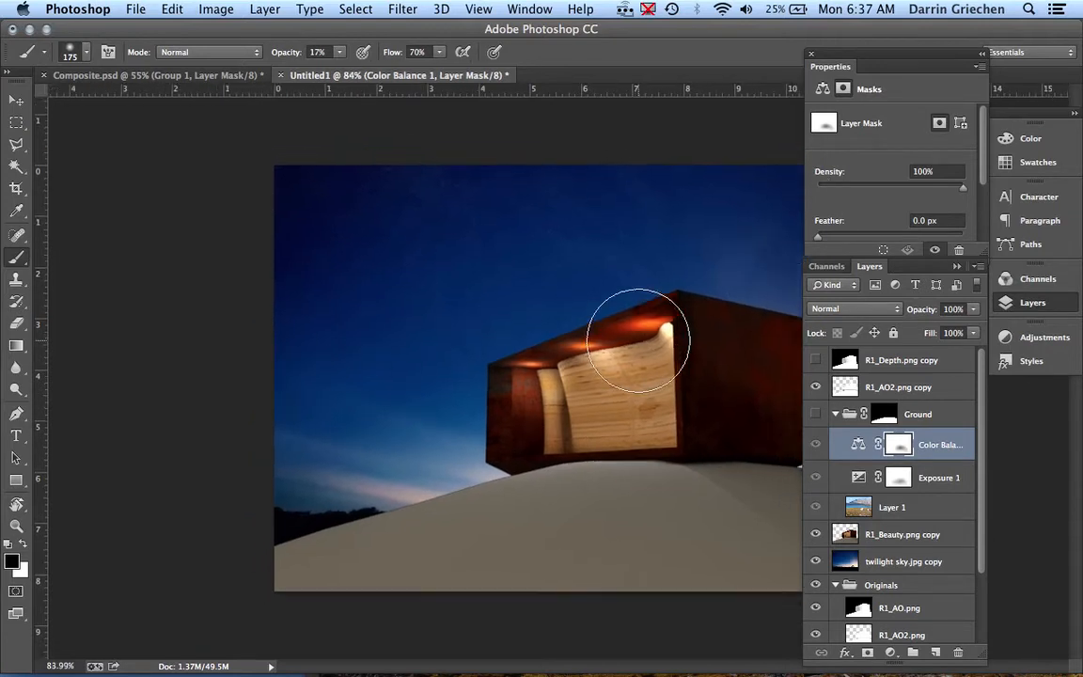
{"action": "scroll", "coordinate": [639, 340], "scroll_direction": "down", "scroll_amount": 2}
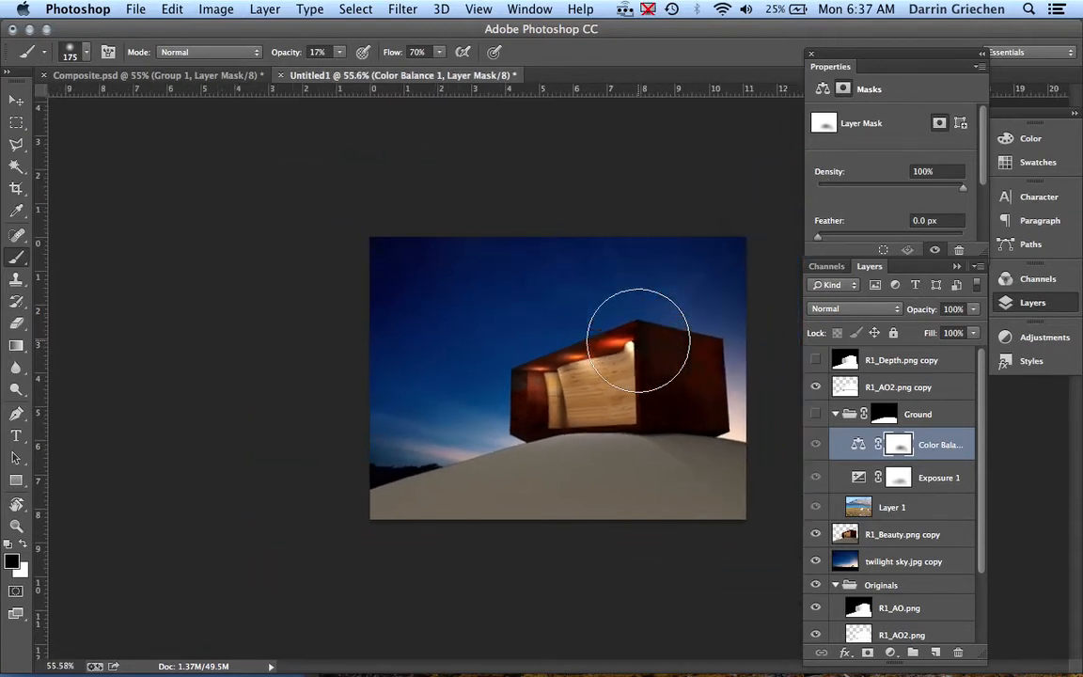
{"action": "scroll", "coordinate": [17, 147], "scroll_direction": "up", "scroll_amount": 1}
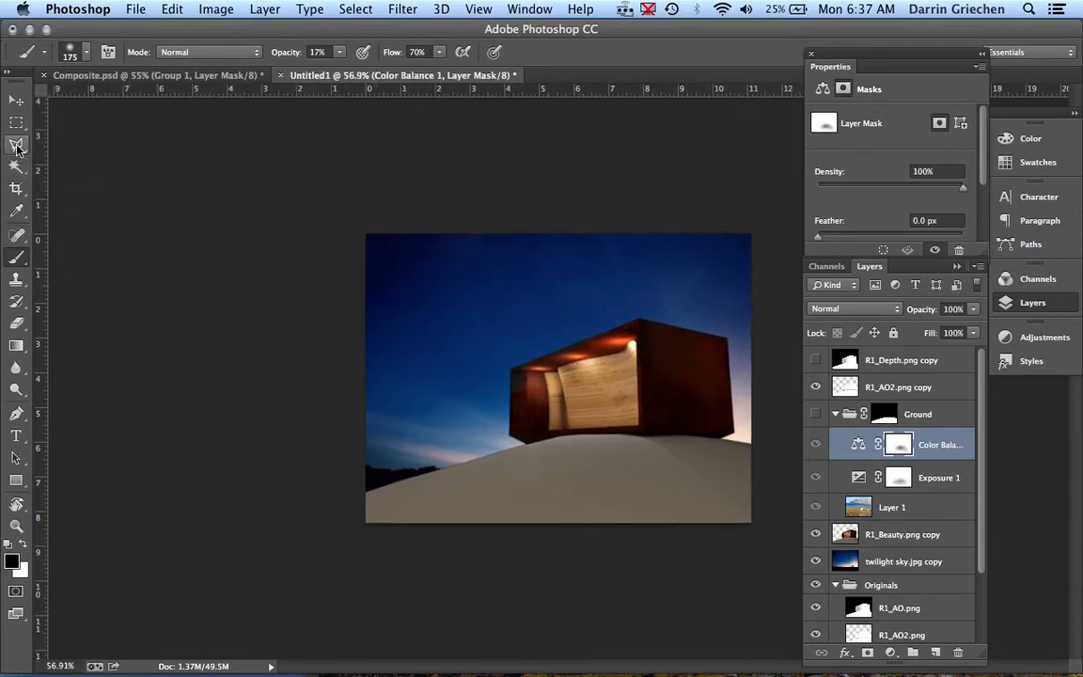
{"action": "scroll", "coordinate": [173, 211], "scroll_direction": "up", "scroll_amount": 1}
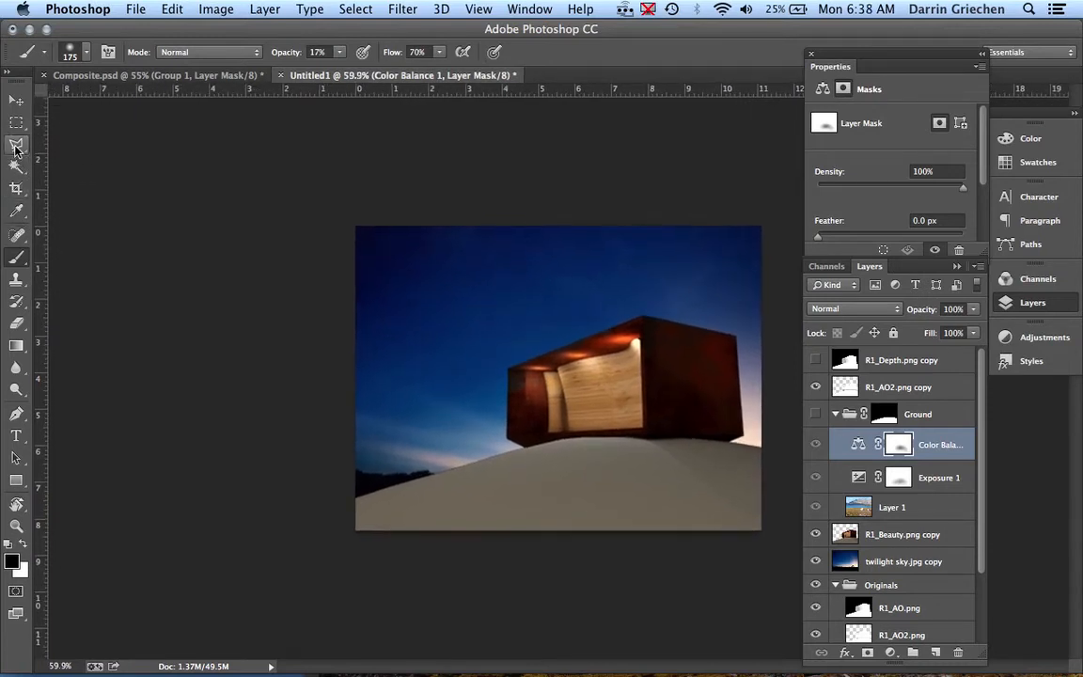
{"action": "left_click", "coordinate": [16, 146]}
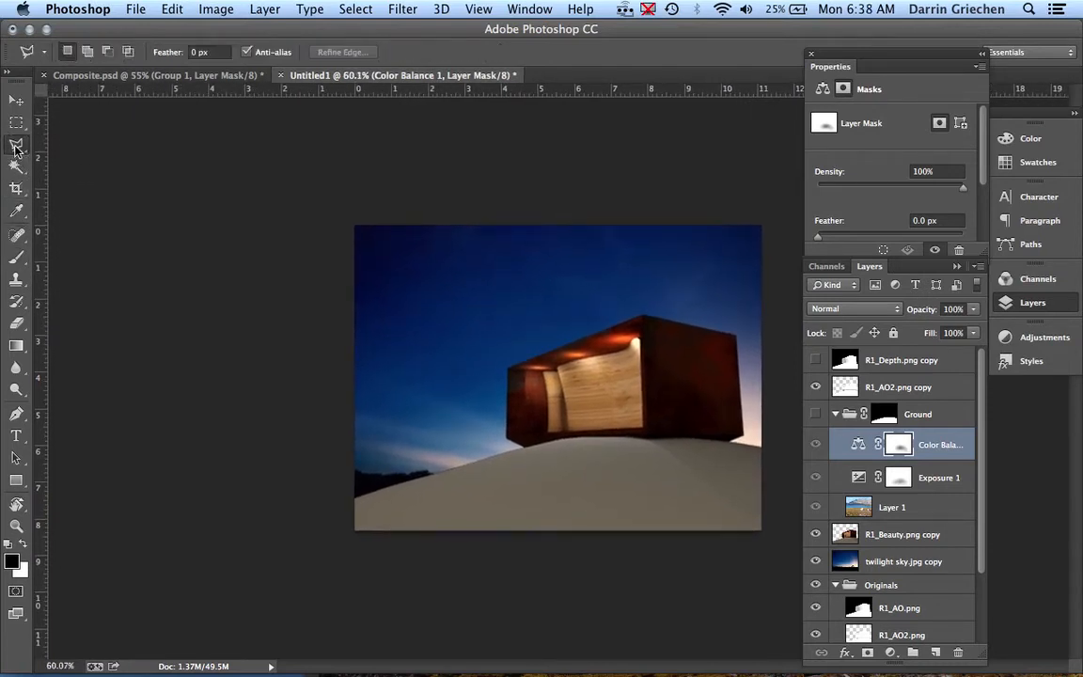
{"action": "left_click", "coordinate": [644, 439]}
{"action": "left_click", "coordinate": [668, 448]}
{"action": "left_click", "coordinate": [677, 458]}
{"action": "left_click", "coordinate": [772, 522]}
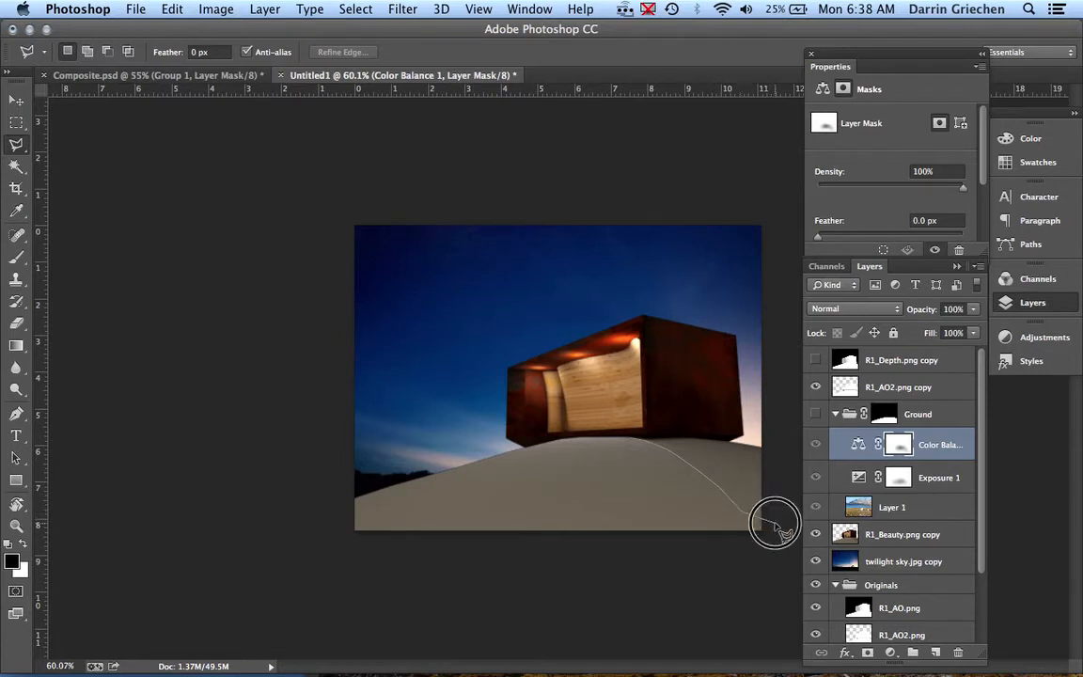
{"action": "left_click", "coordinate": [769, 437]}
{"action": "left_click", "coordinate": [720, 421]}
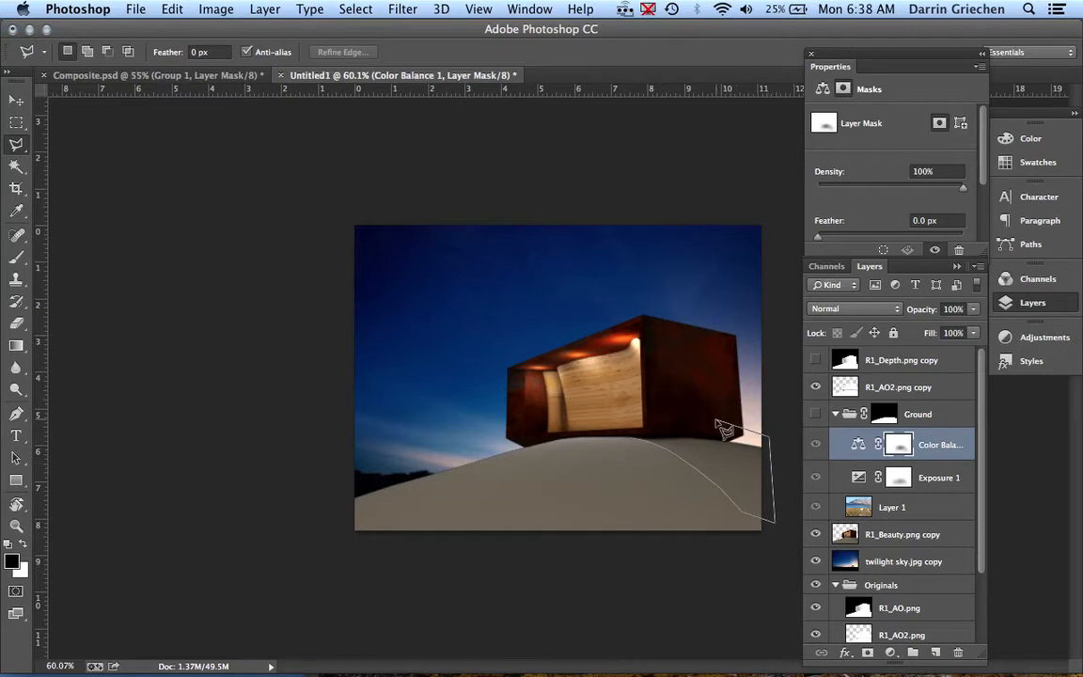
{"action": "left_click", "coordinate": [637, 439]}
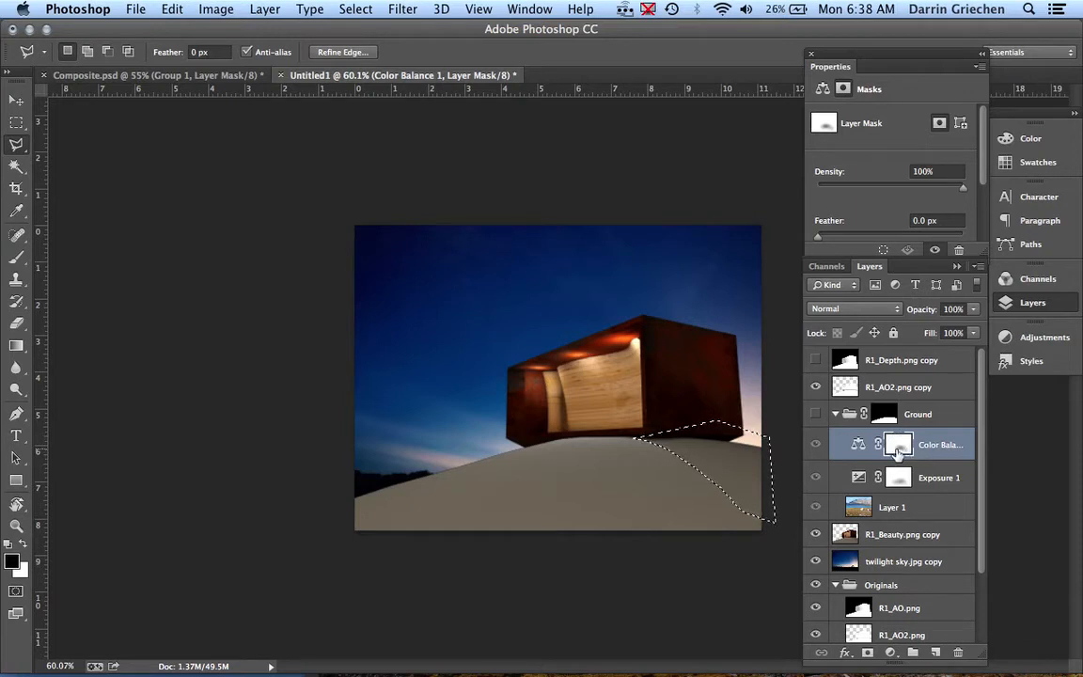
{"action": "left_click", "coordinate": [815, 413]}
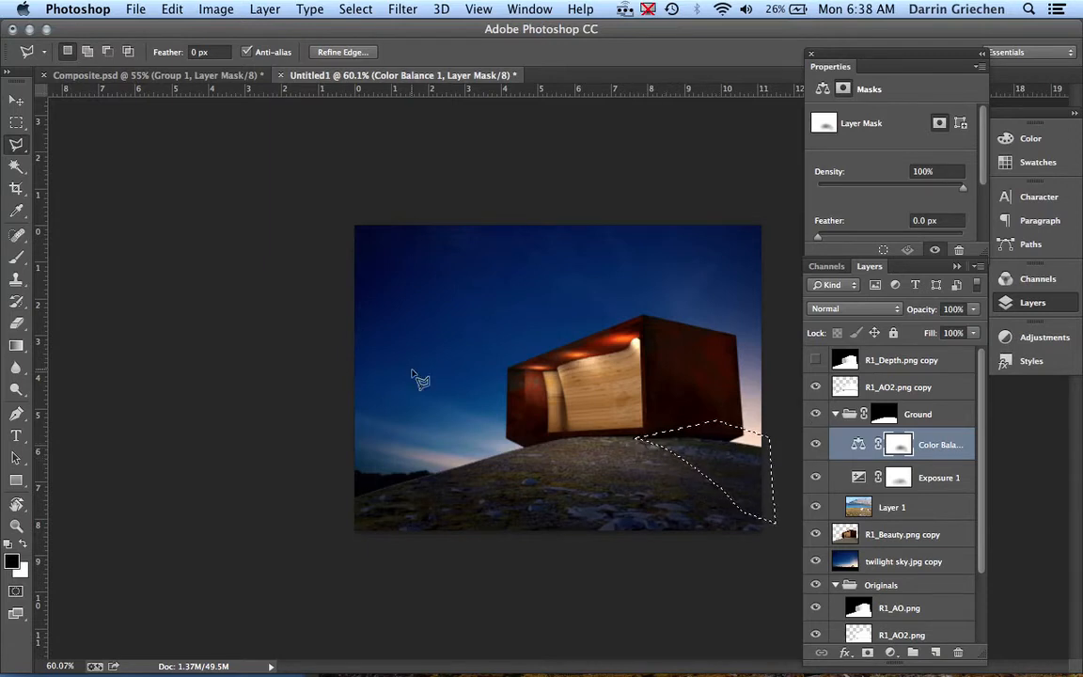
Erase the painted glow inside the selection on the Color Balance and Exposure masks with a soft round 80 px Eraser at 69% opacity.
{"action": "left_click", "coordinate": [18, 324]}
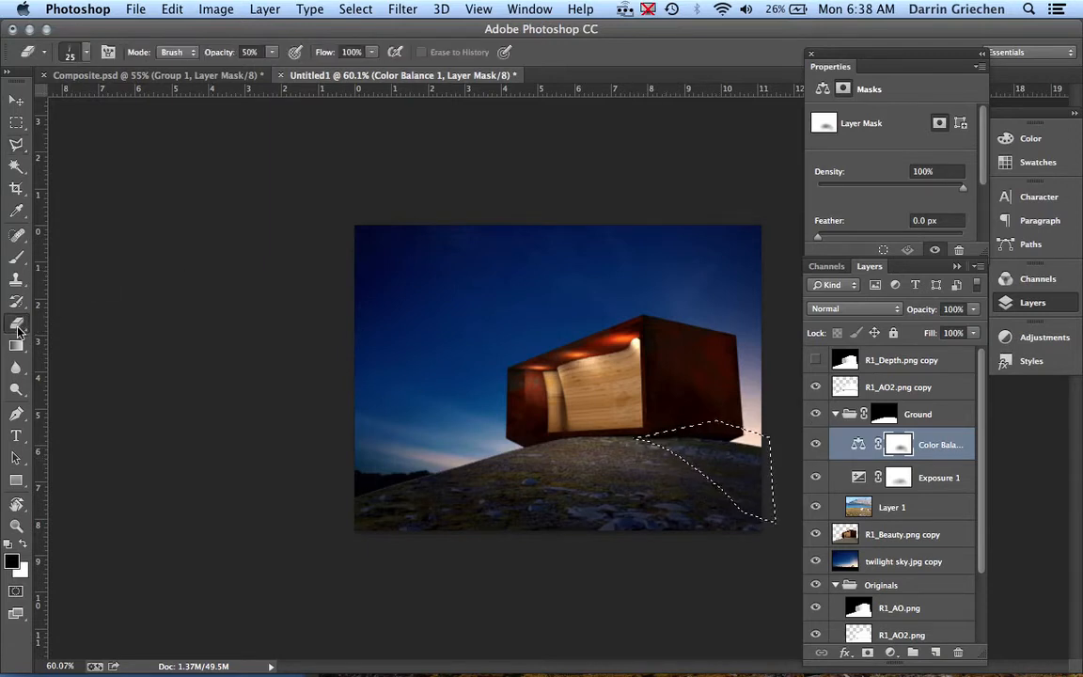
{"action": "left_click", "coordinate": [86, 52]}
{"action": "left_click", "coordinate": [36, 181]}
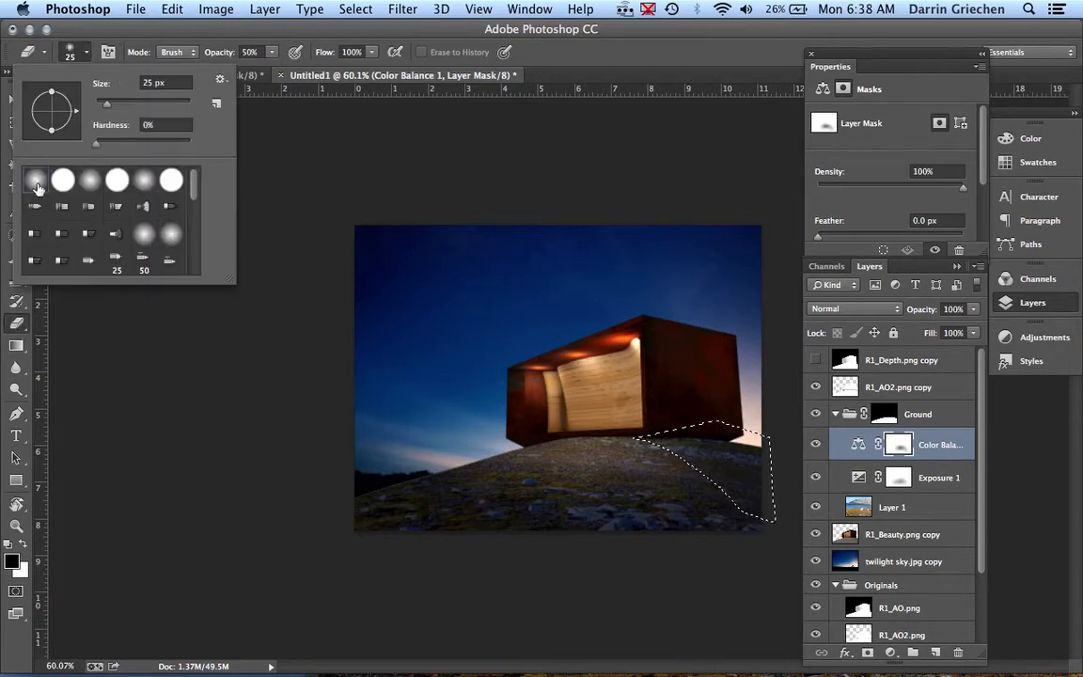
{"action": "left_click", "coordinate": [553, 62]}
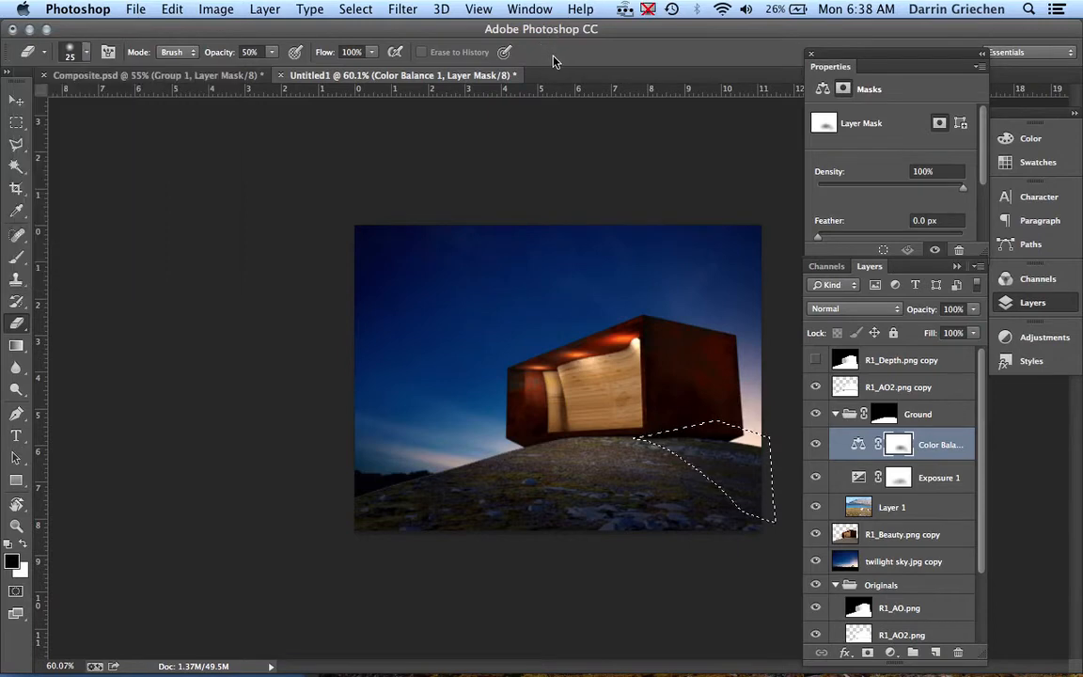
{"action": "left_click", "coordinate": [271, 54]}
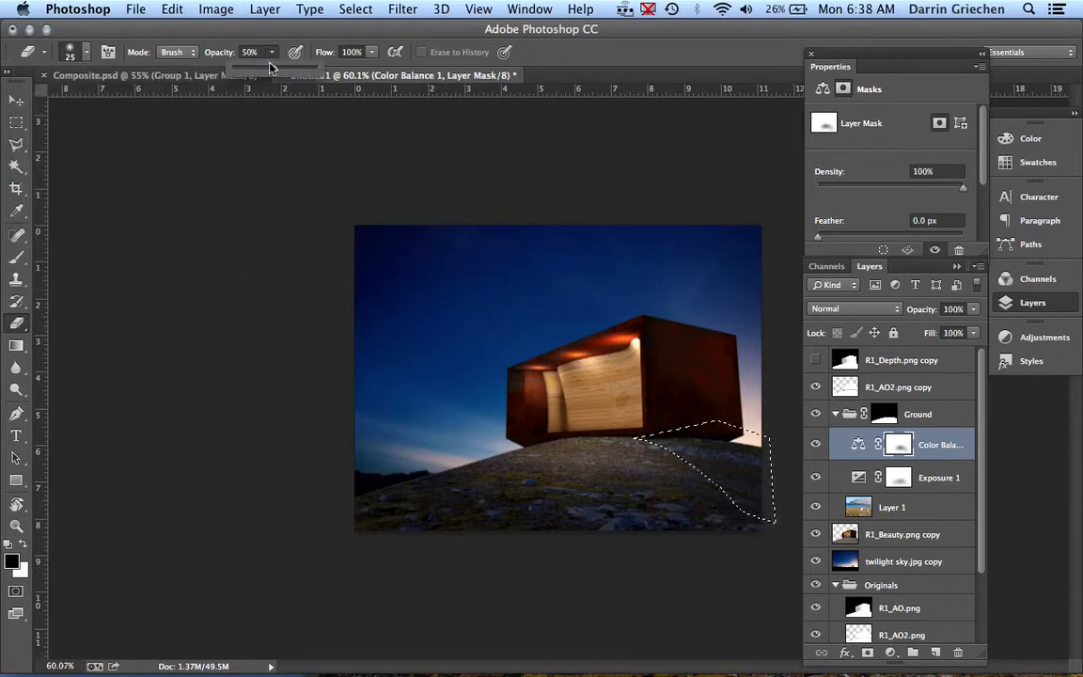
{"action": "left_click_drag", "start_coordinate": [272, 69], "coordinate": [291, 67]}
{"action": "key", "text": "bracketright"}
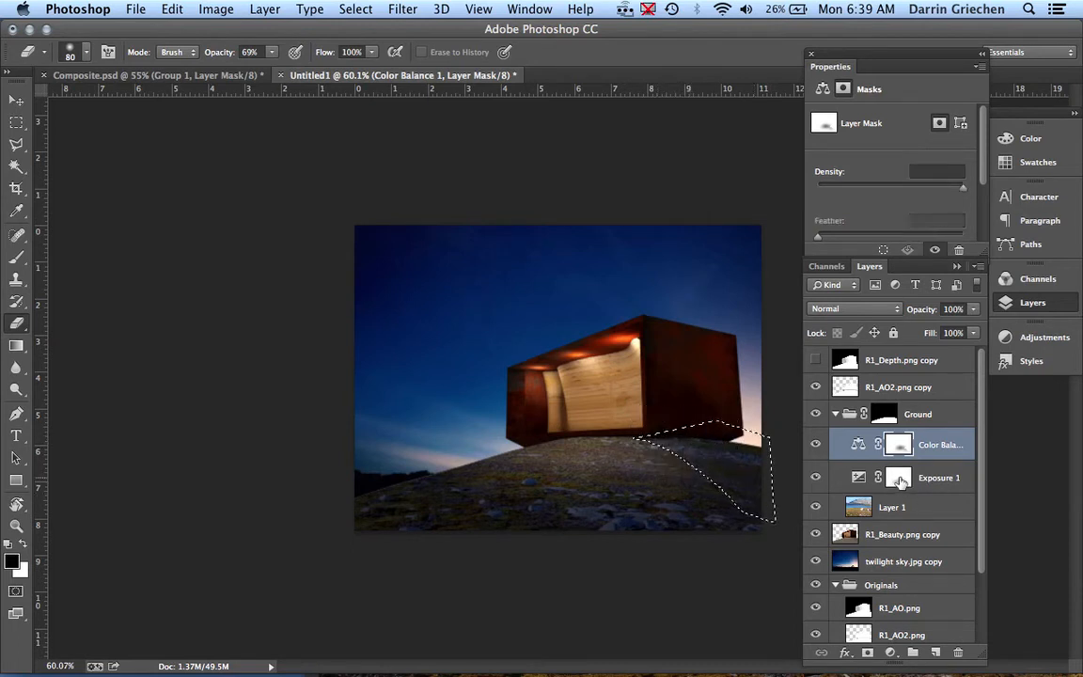
{"action": "left_click", "coordinate": [899, 480]}
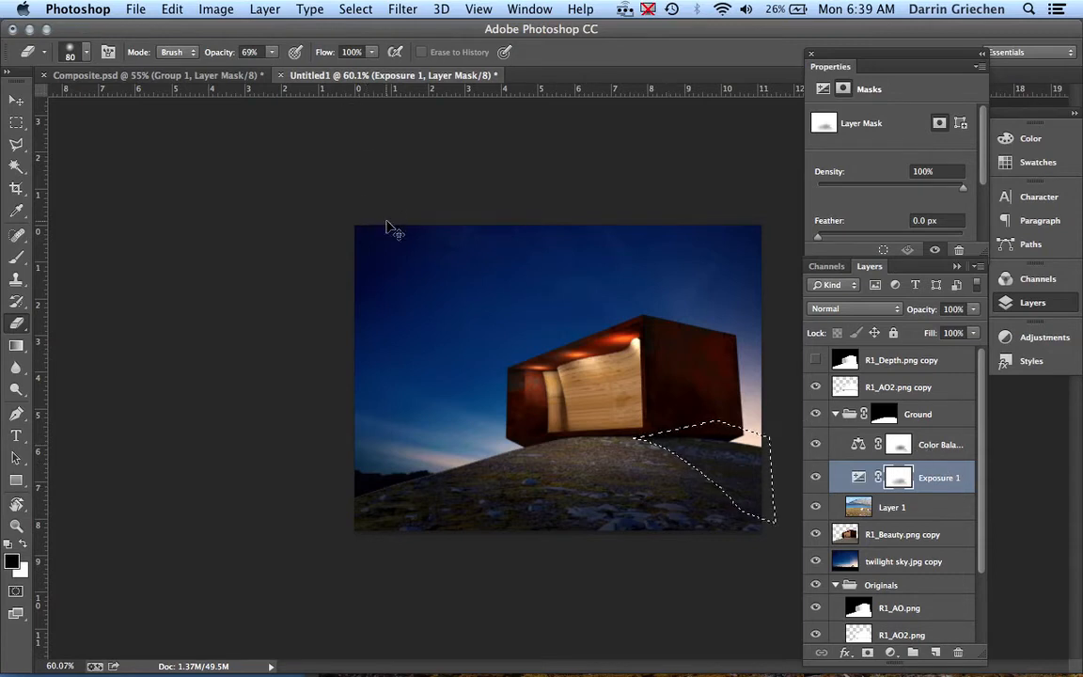
Deselect the shadow area, target the Ground group's mask, and choose the textured 36 px brush tip for painting.
{"action": "key", "text": "super+d"}
{"action": "left_click", "coordinate": [888, 423]}
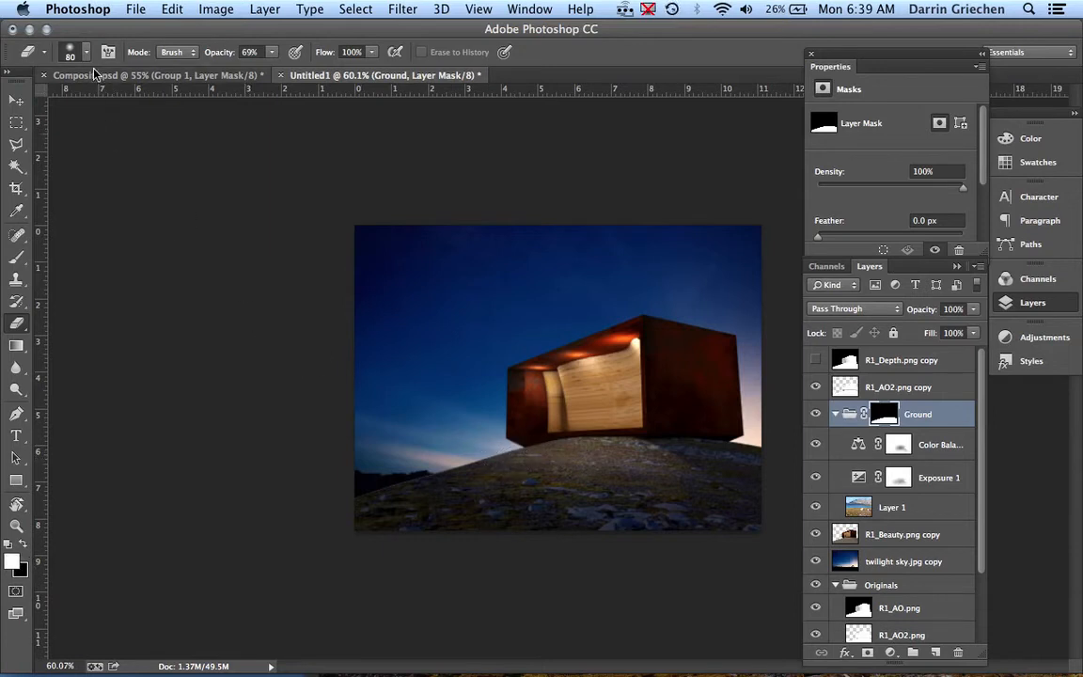
{"action": "left_click", "coordinate": [18, 260]}
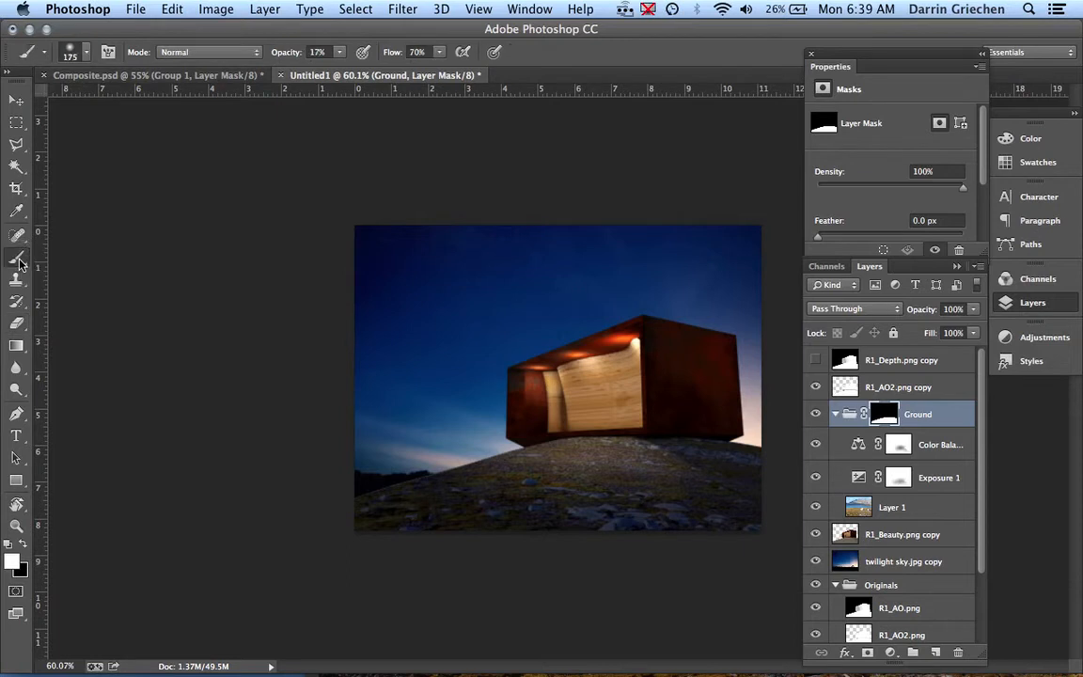
{"action": "left_click", "coordinate": [87, 58]}
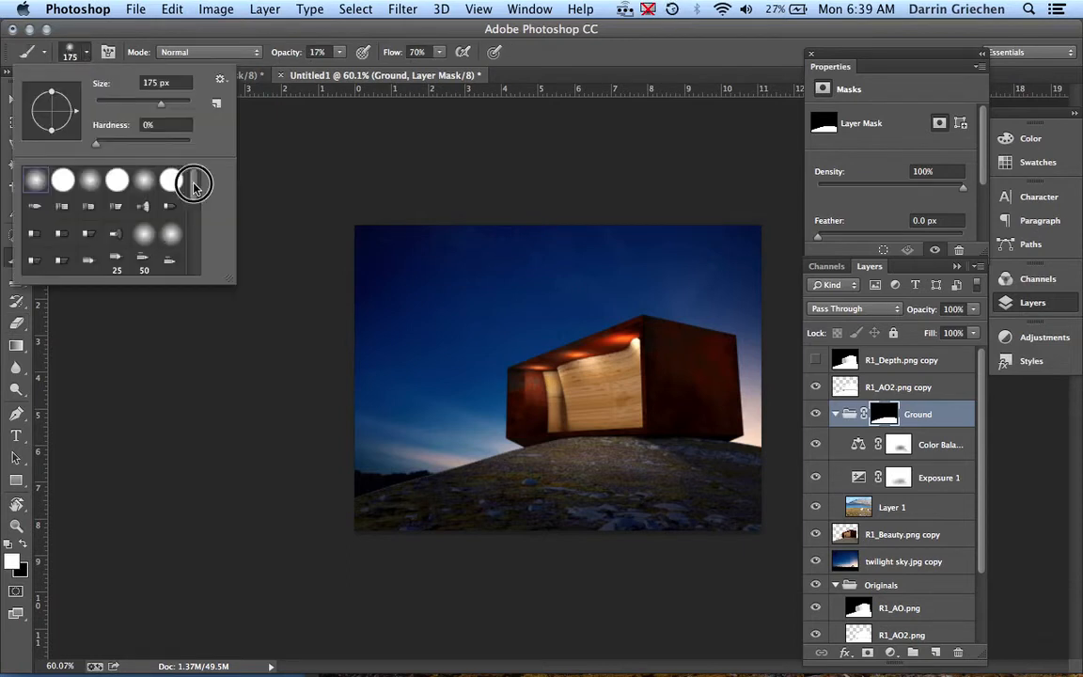
{"action": "left_click_drag", "start_coordinate": [193, 185], "coordinate": [195, 237]}
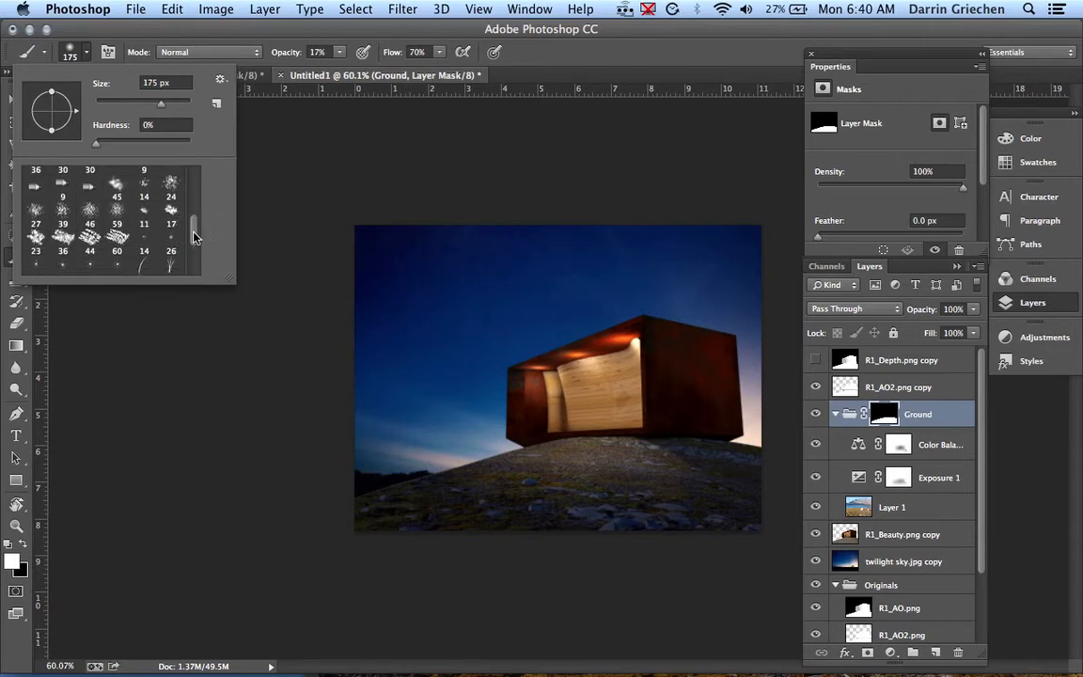
{"action": "left_click", "coordinate": [63, 238]}
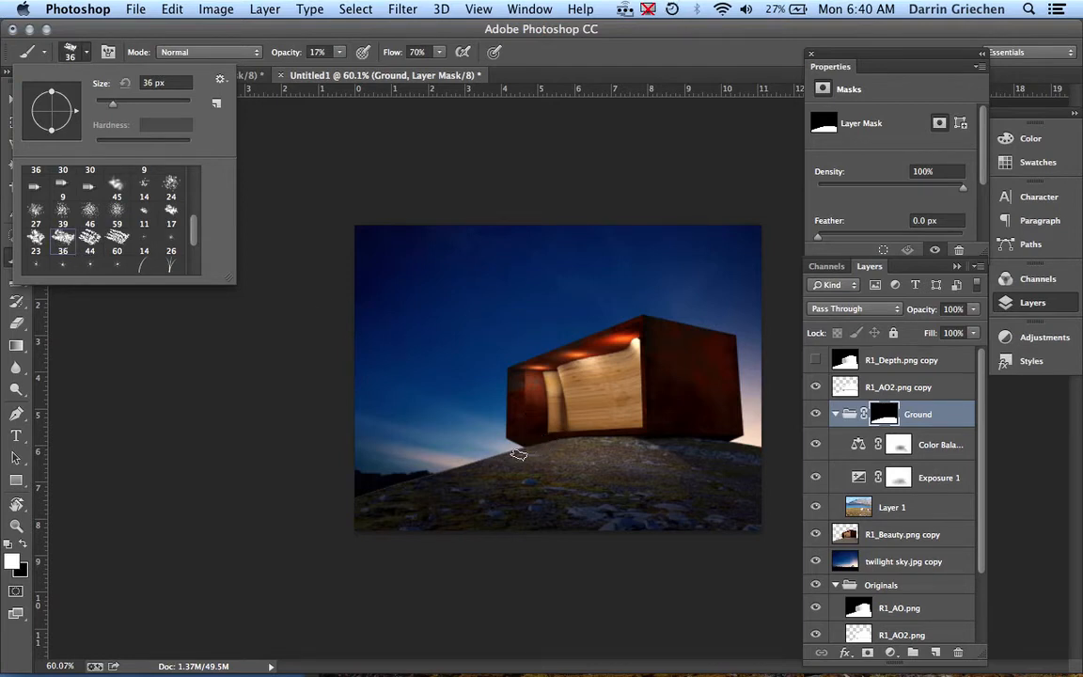
{"action": "left_click", "coordinate": [565, 58]}
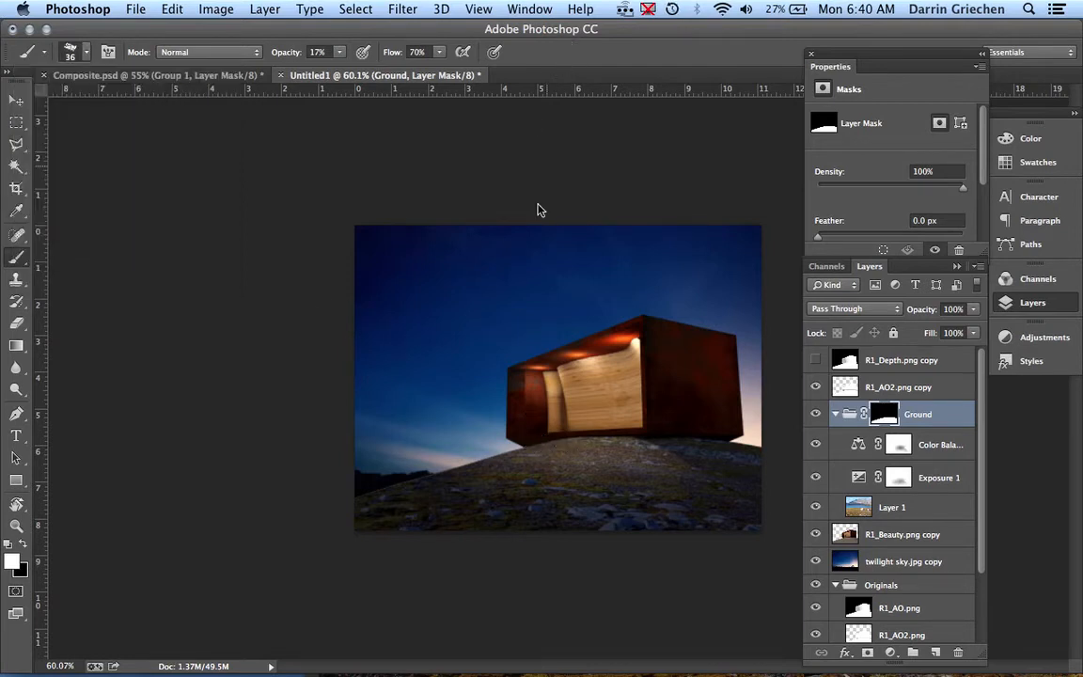
Paint textured white strokes at 82% brush opacity along the Ground mask's hill crest, from below the box's near corner toward the distant trees.
{"action": "scroll", "coordinate": [537, 458], "scroll_direction": "up", "scroll_amount": 3}
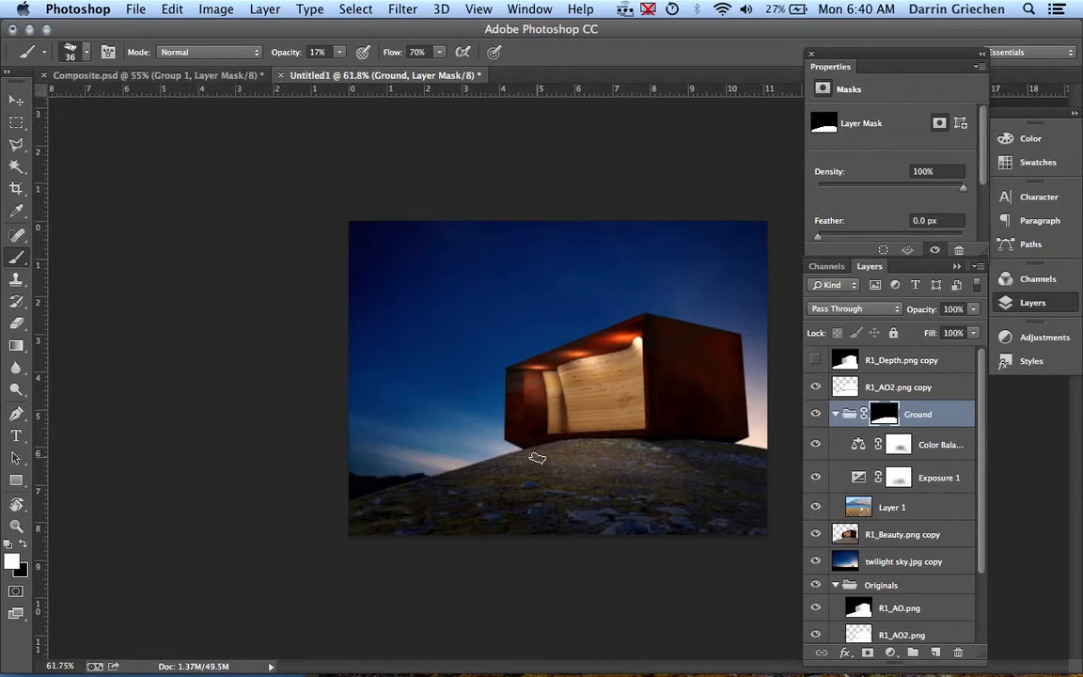
{"action": "scroll", "coordinate": [535, 457], "scroll_direction": "up", "scroll_amount": 1}
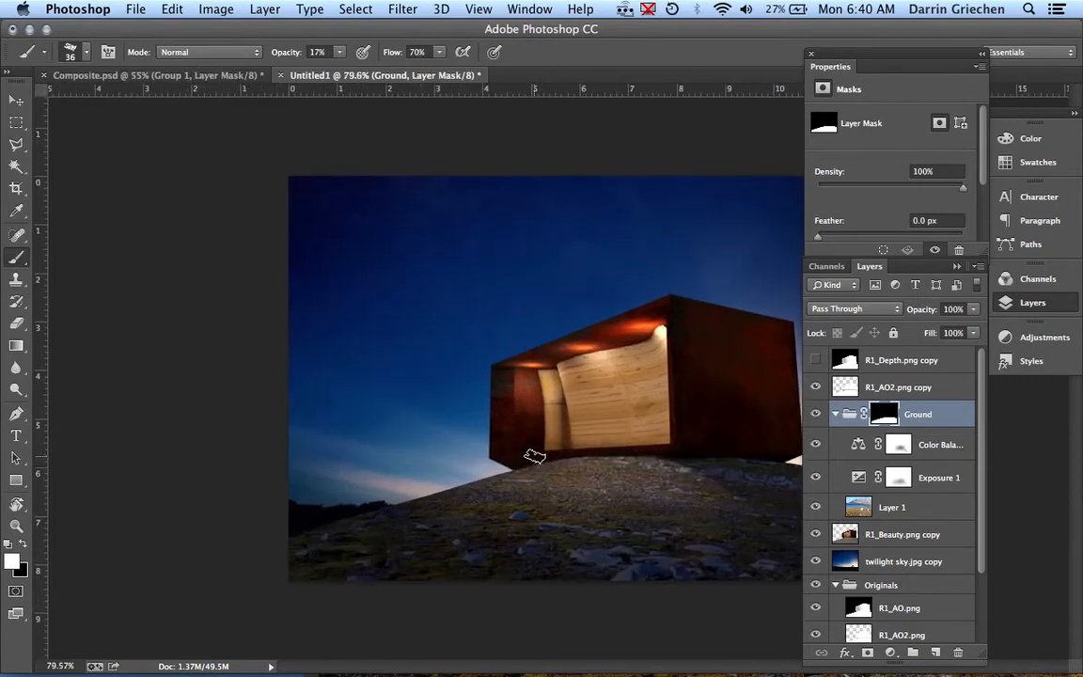
{"action": "scroll", "coordinate": [341, 63], "scroll_direction": "up", "scroll_amount": 1}
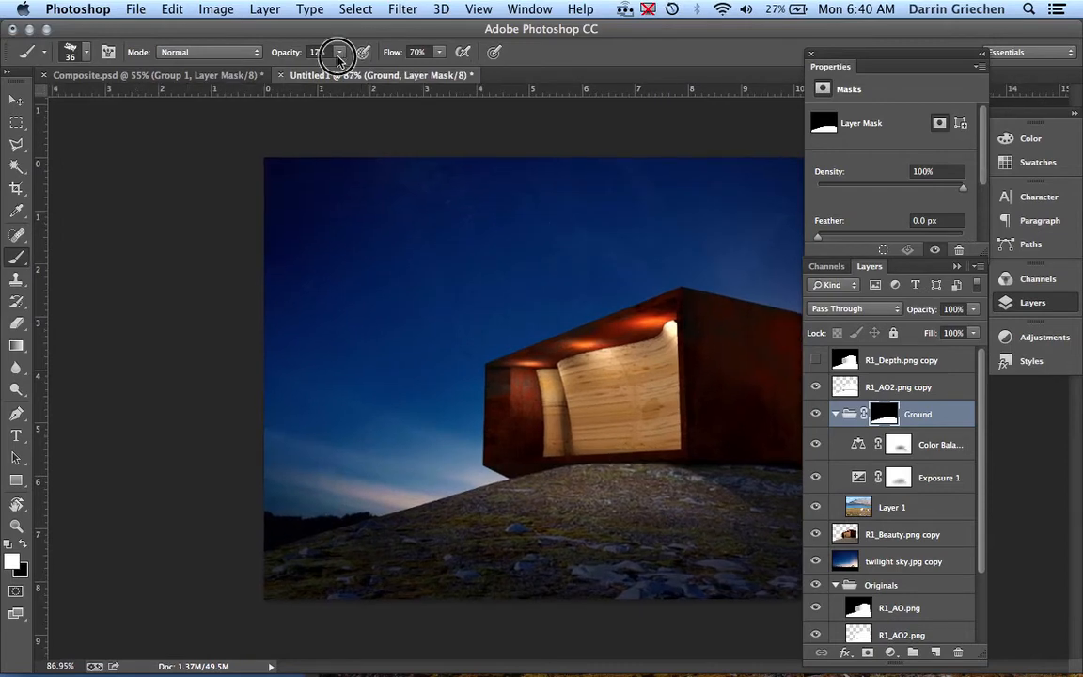
{"action": "left_click", "coordinate": [339, 56]}
{"action": "left_click_drag", "start_coordinate": [343, 77], "coordinate": [395, 75]}
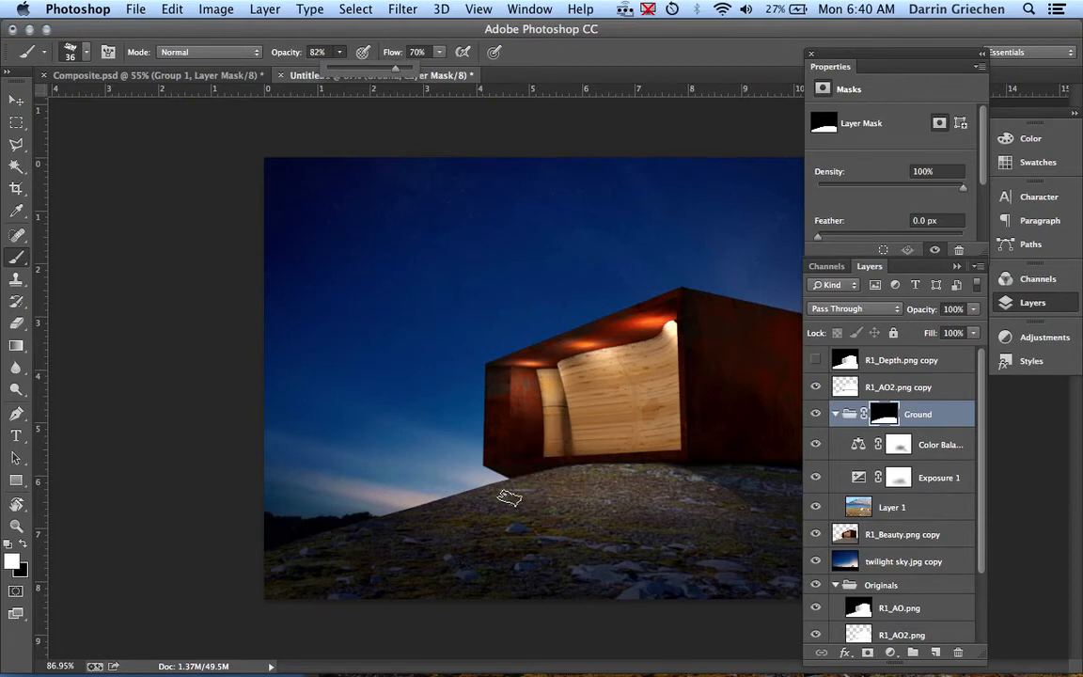
{"action": "scroll", "coordinate": [508, 497], "scroll_direction": "up", "scroll_amount": 4}
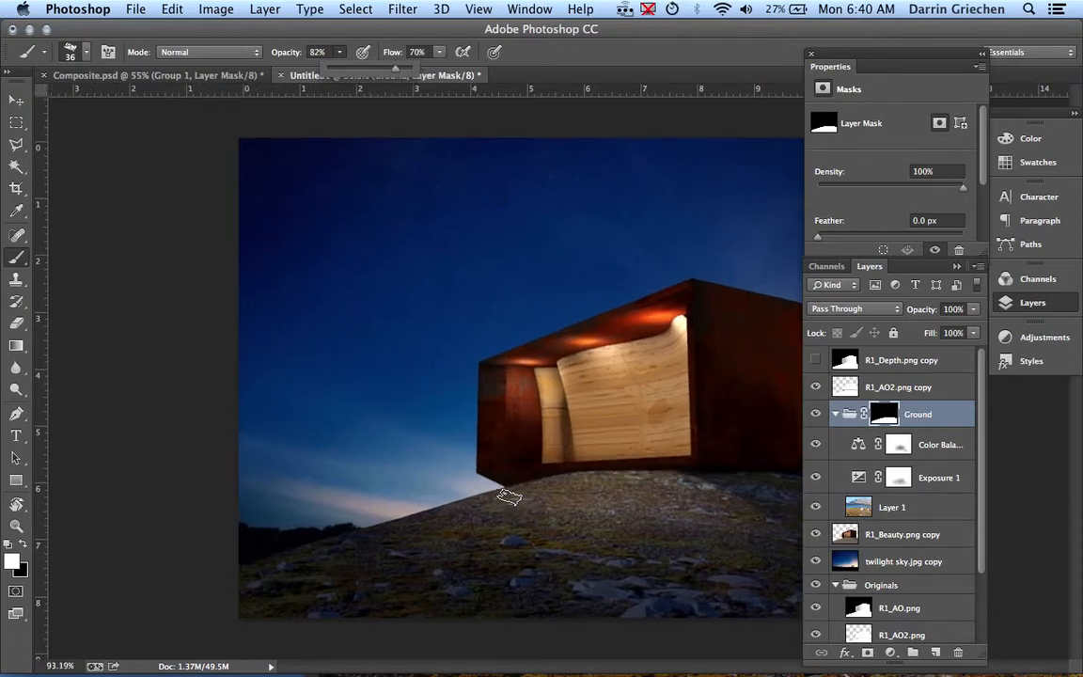
{"action": "scroll", "coordinate": [509, 513], "scroll_direction": "up", "scroll_amount": 2}
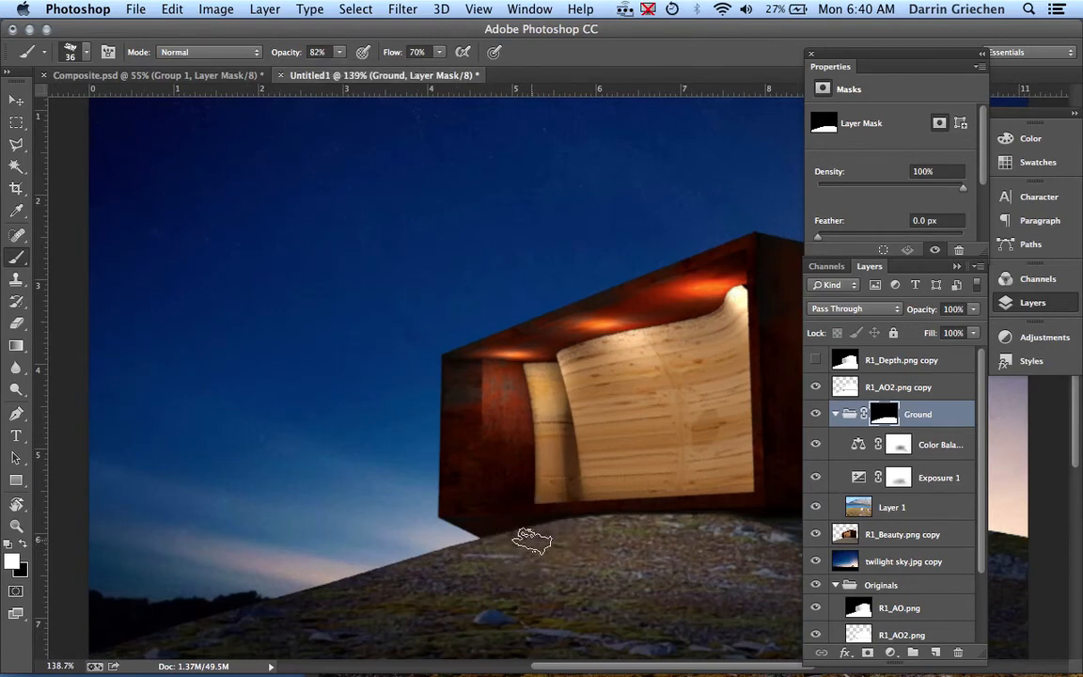
{"action": "mouse_move", "coordinate": [520, 544]}
{"action": "left_mouse_down"}
{"action": "mouse_move", "coordinate": [474, 553]}
{"action": "mouse_move", "coordinate": [486, 556]}
{"action": "mouse_move", "coordinate": [475, 563]}
{"action": "mouse_move", "coordinate": [460, 551]}
{"action": "mouse_move", "coordinate": [458, 562]}
{"action": "mouse_move", "coordinate": [428, 562]}
{"action": "mouse_move", "coordinate": [440, 573]}
{"action": "mouse_move", "coordinate": [448, 563]}
{"action": "mouse_move", "coordinate": [332, 591]}
{"action": "mouse_move", "coordinate": [321, 605]}
{"action": "mouse_move", "coordinate": [299, 592]}
{"action": "mouse_move", "coordinate": [284, 615]}
{"action": "left_mouse_up"}
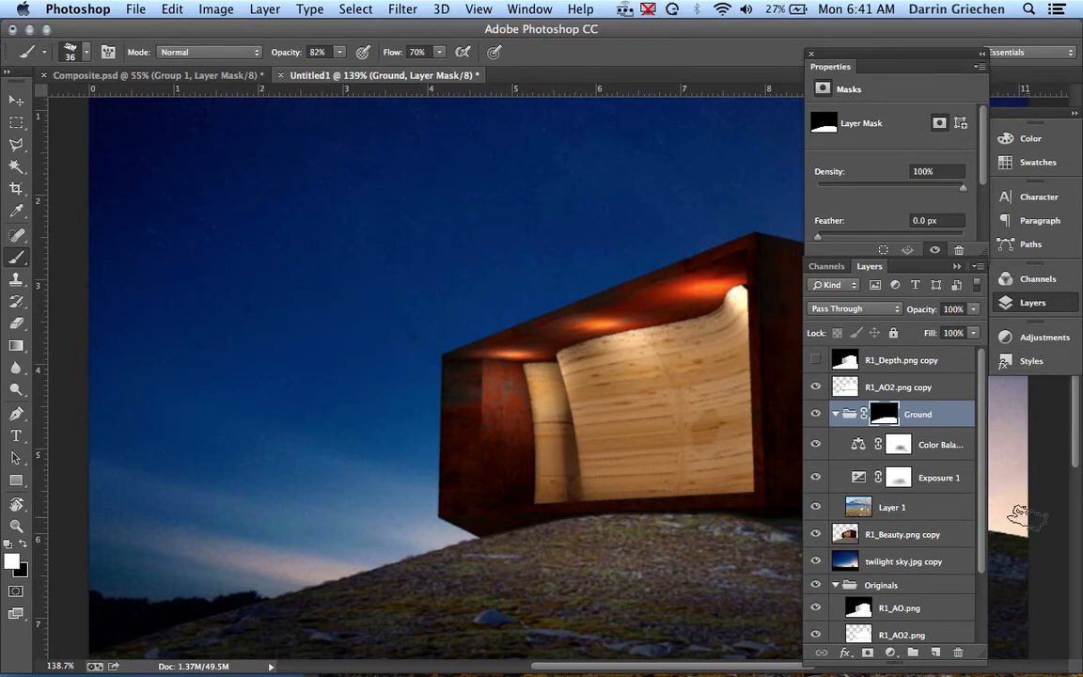
Roughen the Ground mask's horizon edge beside the box's dark side wall with short textured white strokes.
{"action": "scroll", "coordinate": [1009, 522], "scroll_direction": "left", "scroll_amount": 5}
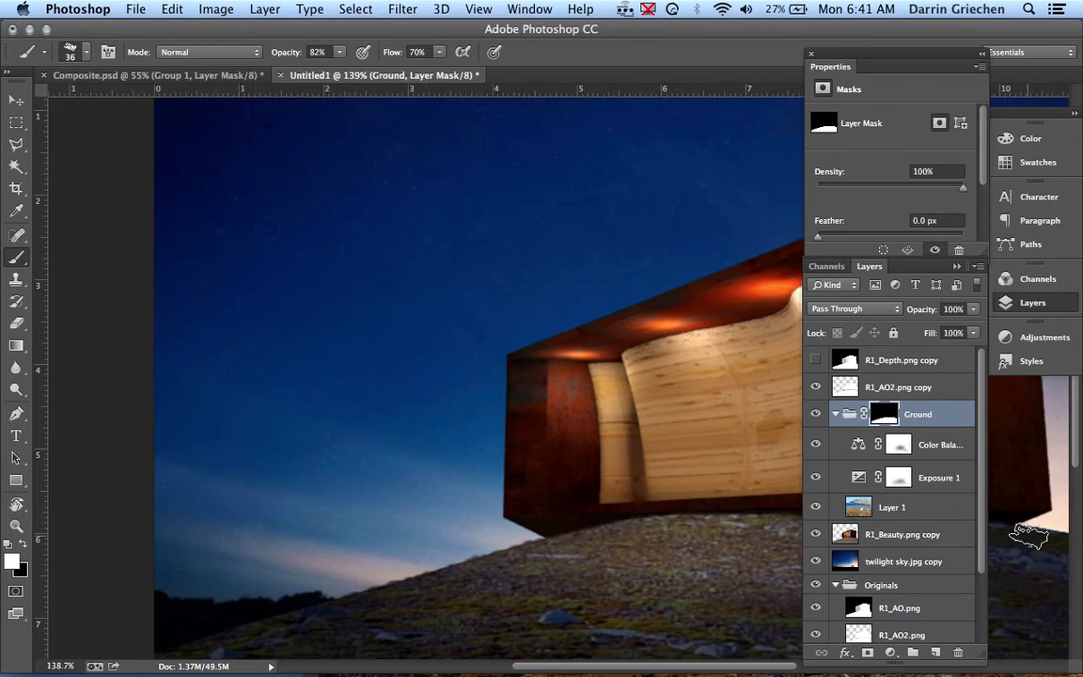
{"action": "left_click", "coordinate": [1031, 540]}
{"action": "mouse_move", "coordinate": [1032, 540]}
{"action": "left_mouse_down"}
{"action": "mouse_move", "coordinate": [1050, 543]}
{"action": "mouse_move", "coordinate": [1052, 555]}
{"action": "mouse_move", "coordinate": [1053, 532]}
{"action": "mouse_move", "coordinate": [1053, 550]}
{"action": "mouse_move", "coordinate": [1013, 538]}
{"action": "mouse_move", "coordinate": [1035, 550]}
{"action": "left_mouse_up"}
{"action": "scroll", "coordinate": [1049, 543], "scroll_direction": "right", "scroll_amount": 3}
{"action": "left_click", "coordinate": [1032, 544]}
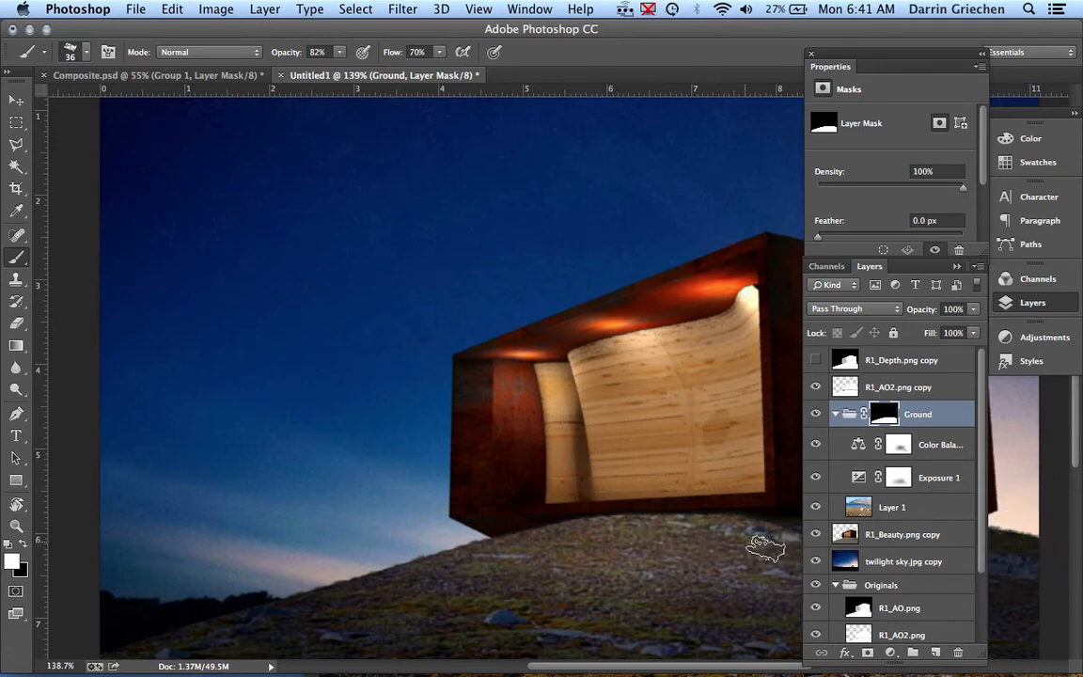
{"action": "scroll", "coordinate": [724, 564], "scroll_direction": "right", "scroll_amount": 5}
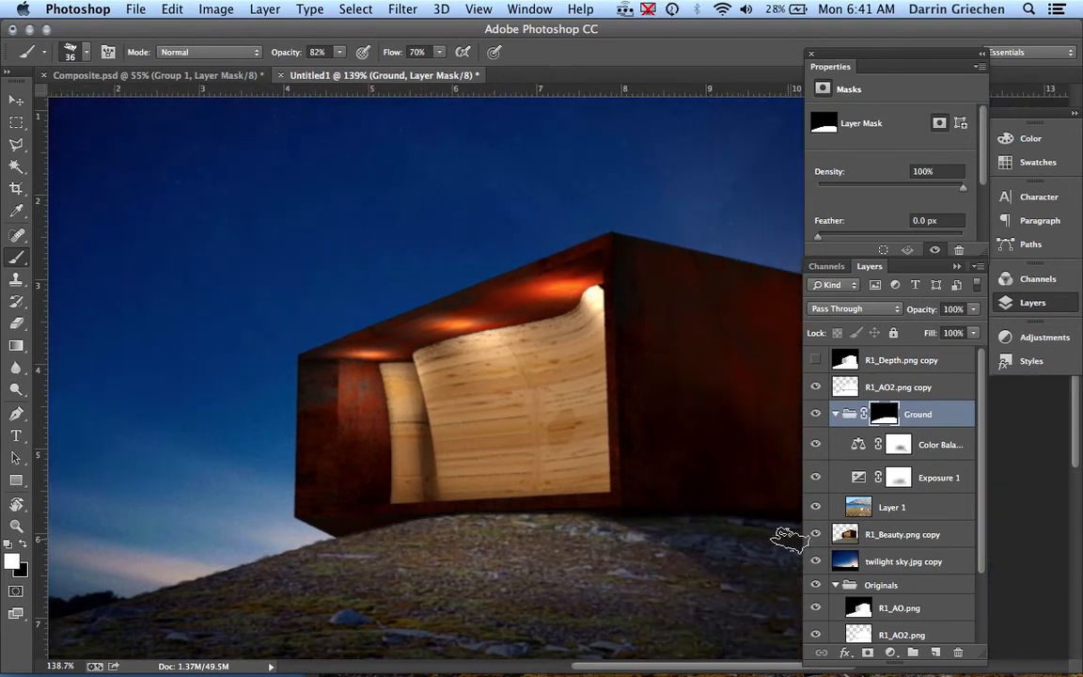
{"action": "left_click", "coordinate": [900, 446]}
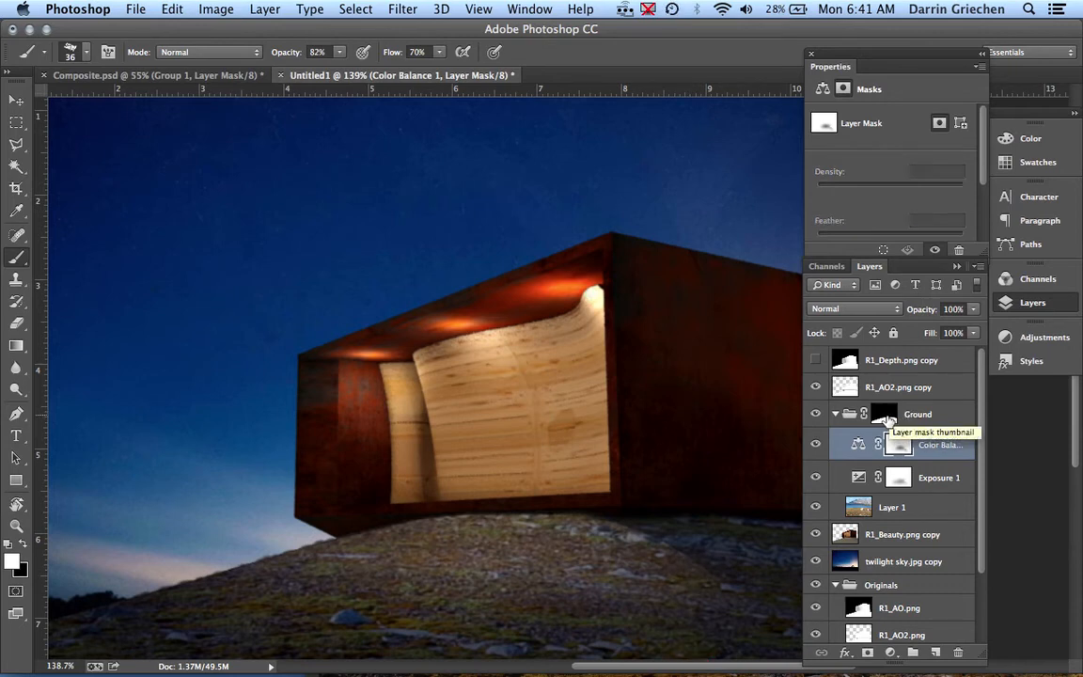
{"action": "left_click", "coordinate": [886, 419]}
{"action": "scroll", "coordinate": [616, 416], "scroll_direction": "down", "scroll_amount": 4}
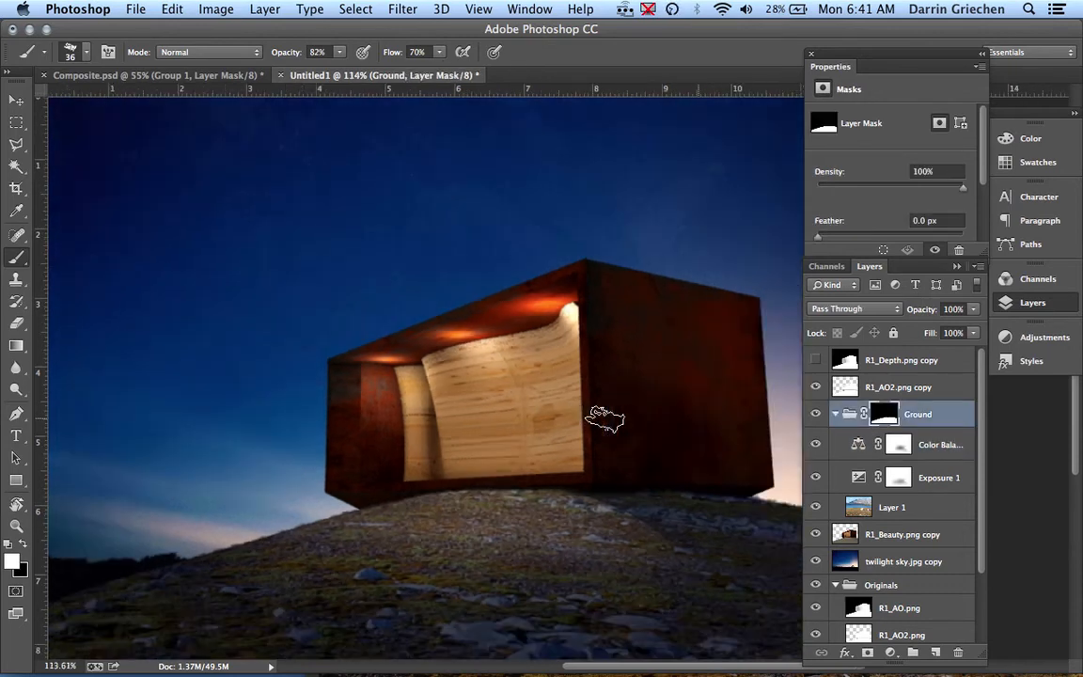
{"action": "scroll", "coordinate": [604, 418], "scroll_direction": "down", "scroll_amount": 1}
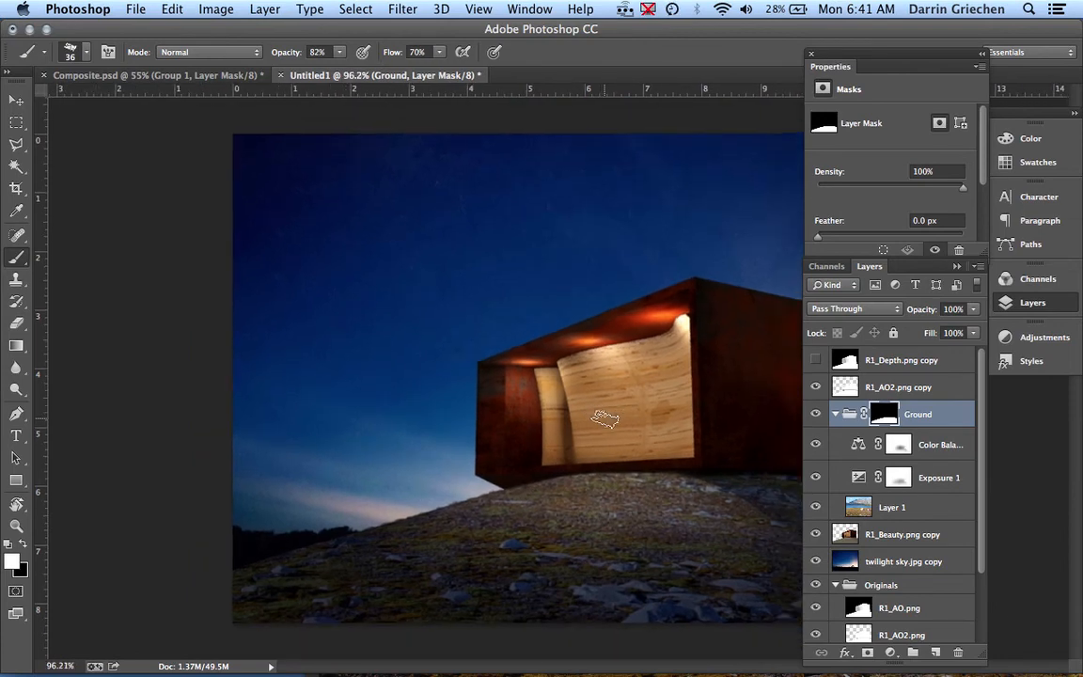
{"action": "scroll", "coordinate": [605, 419], "scroll_direction": "down", "scroll_amount": 2}
{"action": "scroll", "coordinate": [606, 418], "scroll_direction": "down", "scroll_amount": 1}
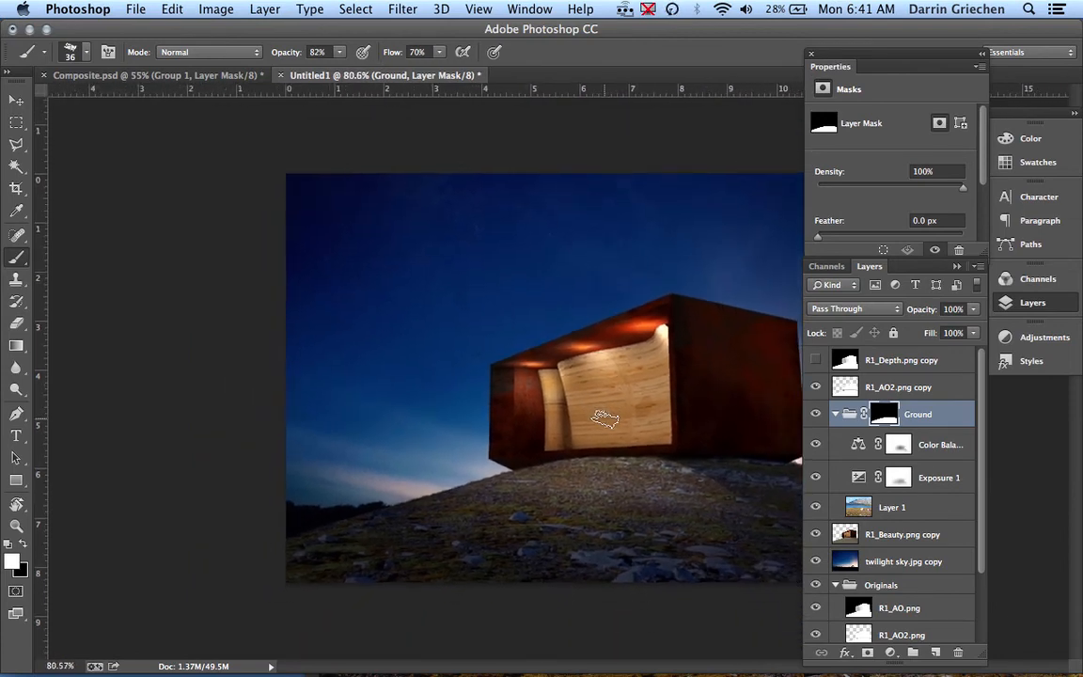
{"action": "scroll", "coordinate": [943, 424], "scroll_direction": "down", "scroll_amount": 2}
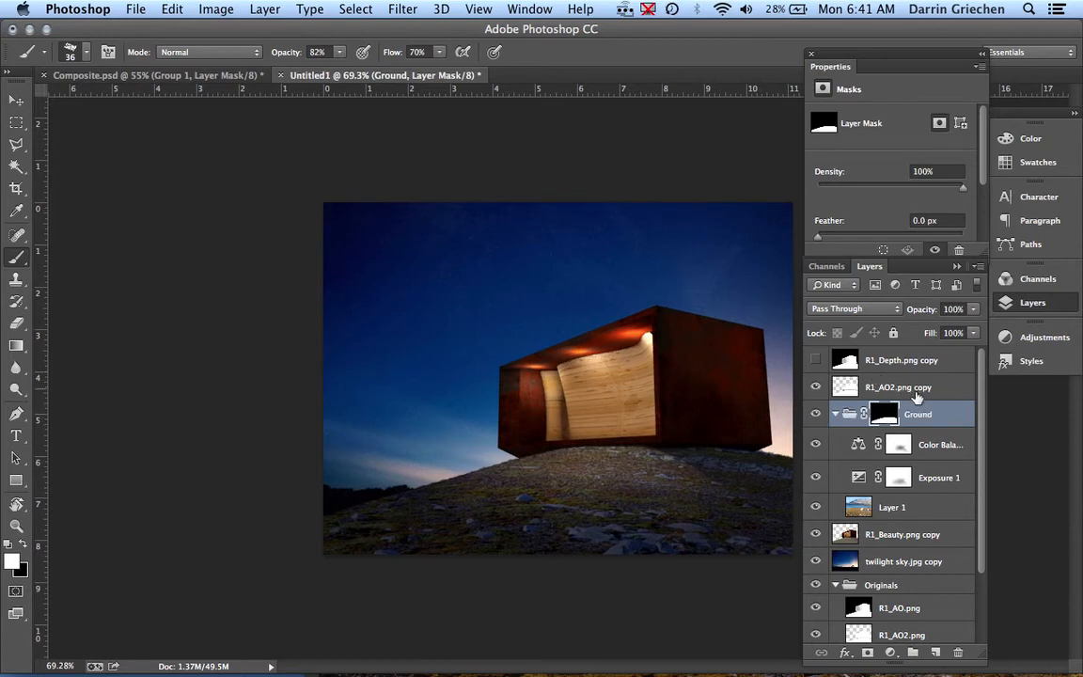
Copy the entire R1_Depth.png copy layer into a new alpha channel and load that channel as a selection.
{"action": "left_click", "coordinate": [837, 415]}
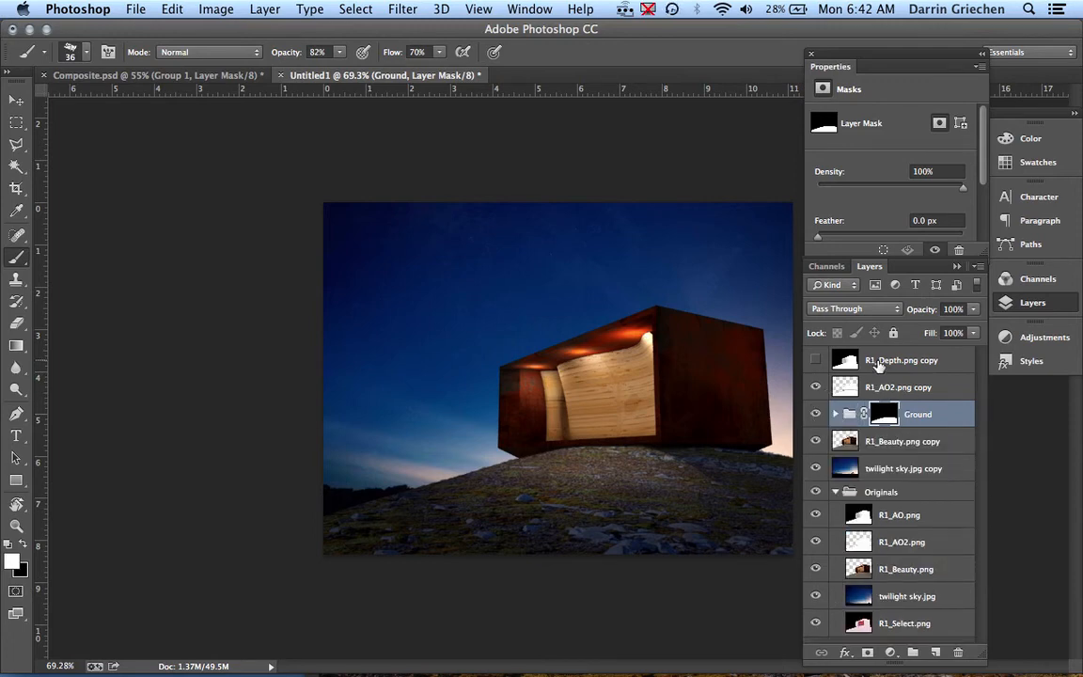
{"action": "left_click", "coordinate": [880, 362]}
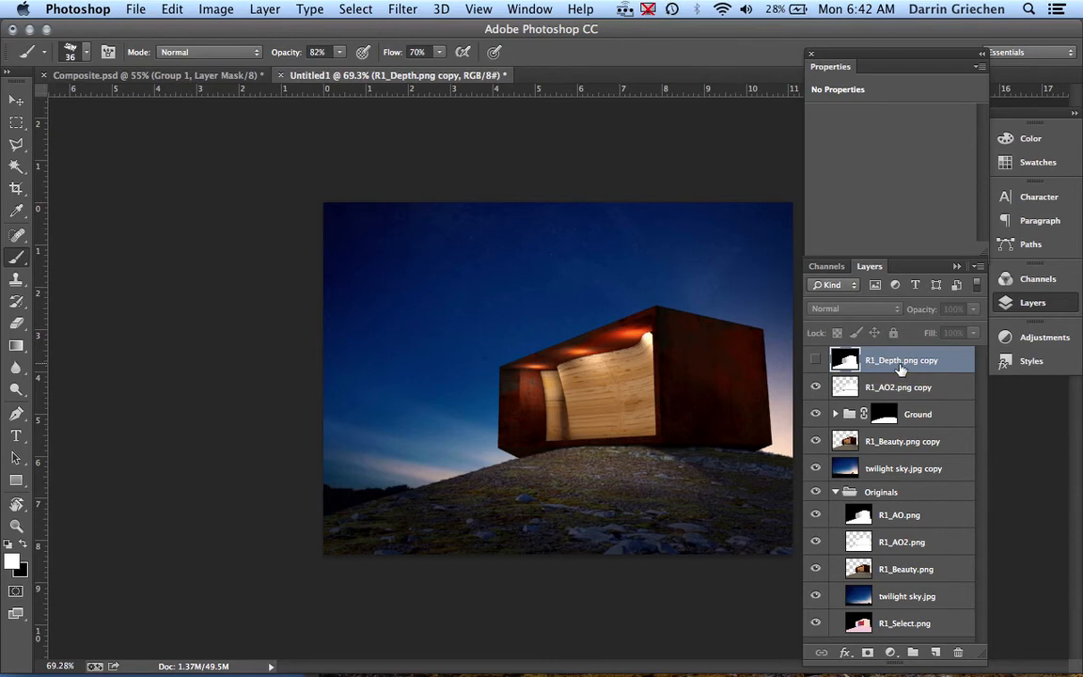
{"action": "key", "text": "super+a"}
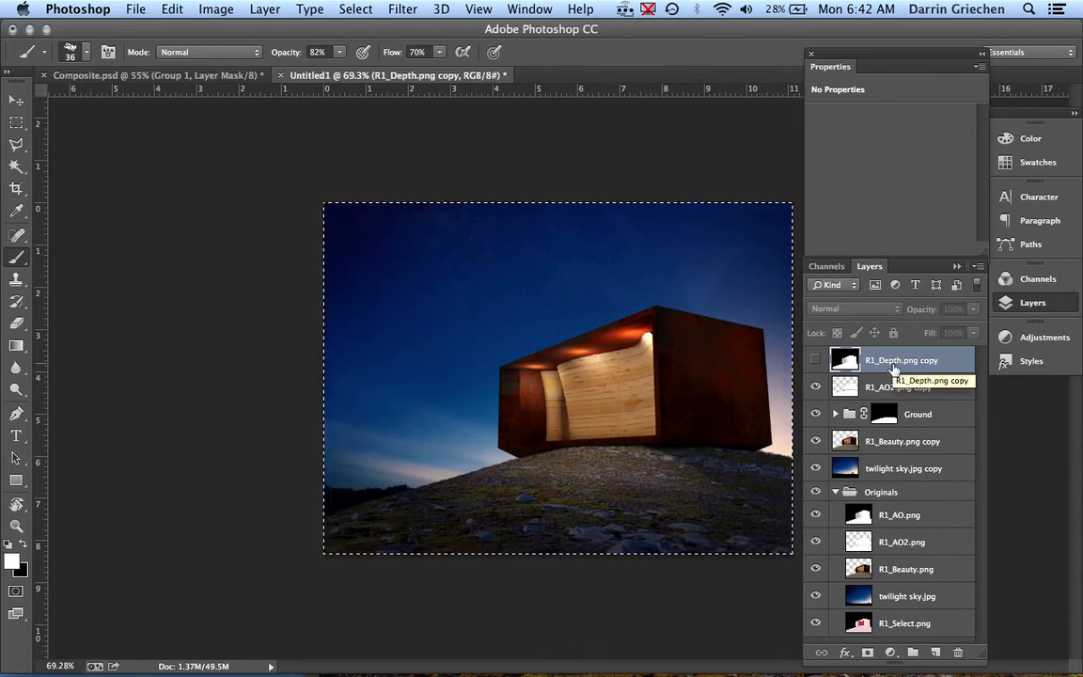
{"action": "left_click", "coordinate": [827, 267]}
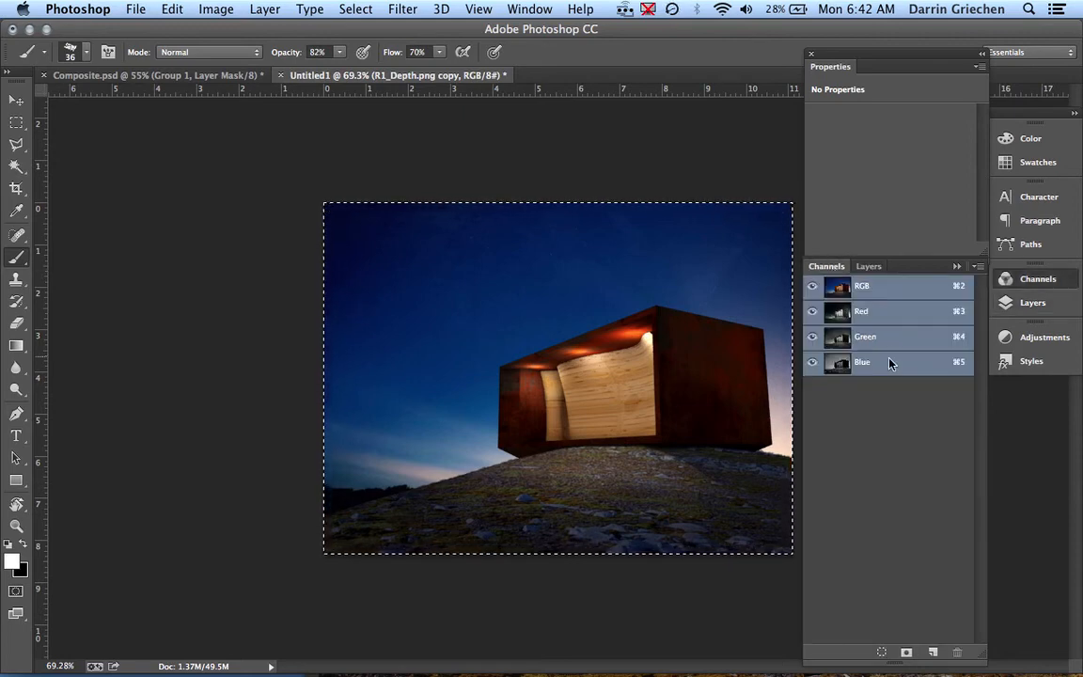
{"action": "left_click", "coordinate": [934, 652]}
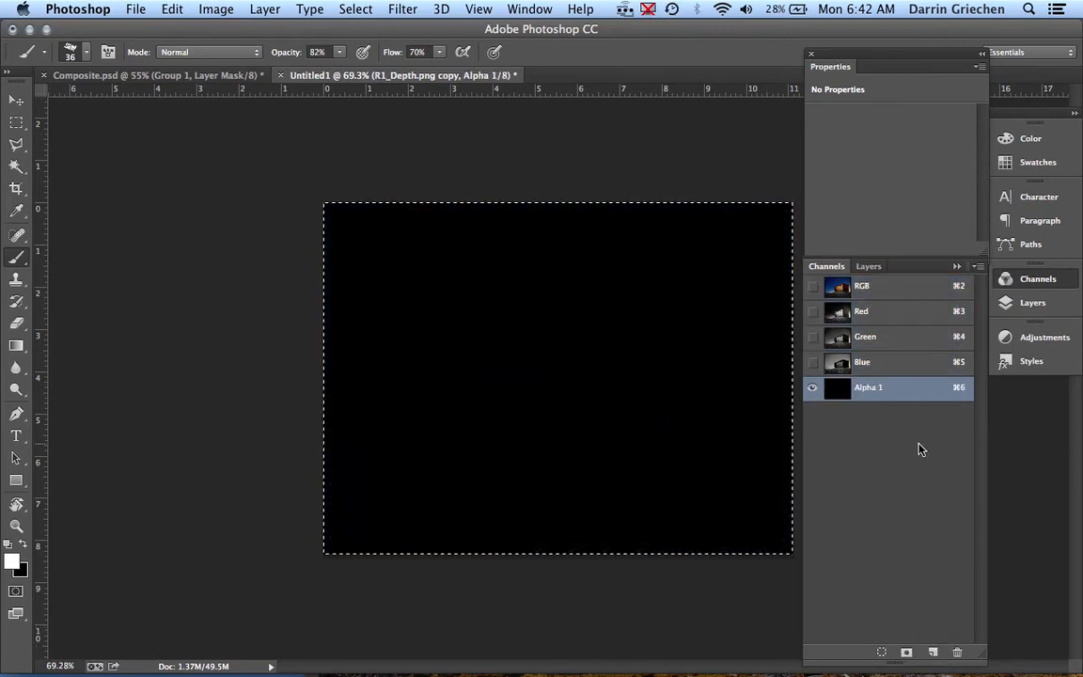
{"action": "left_click", "coordinate": [172, 10]}
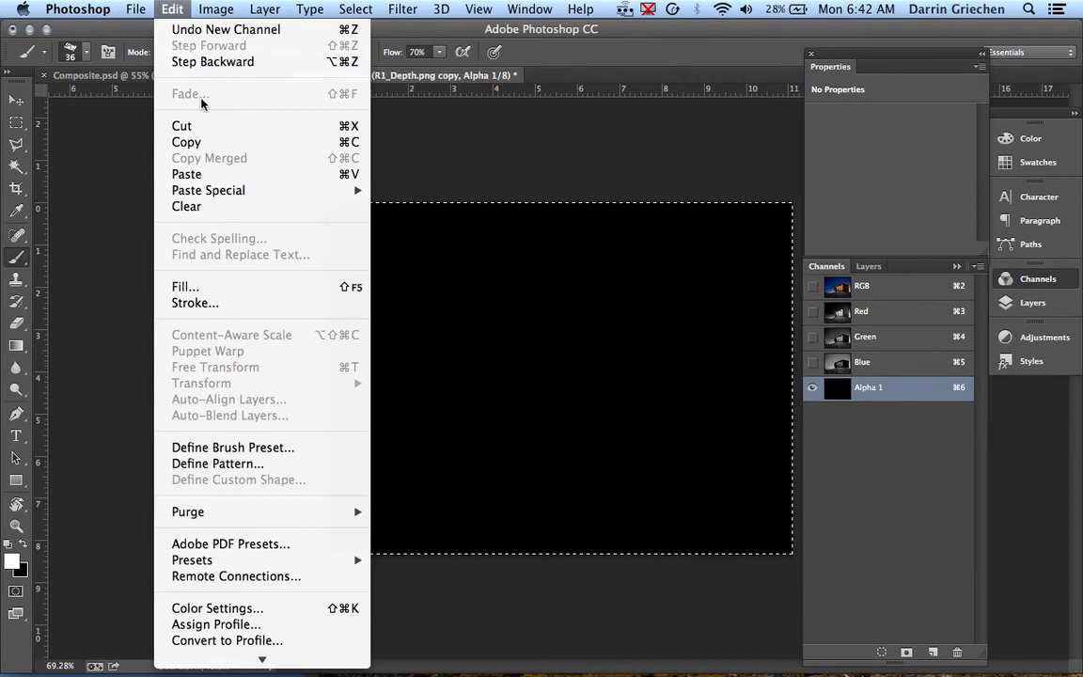
{"action": "left_click", "coordinate": [193, 175]}
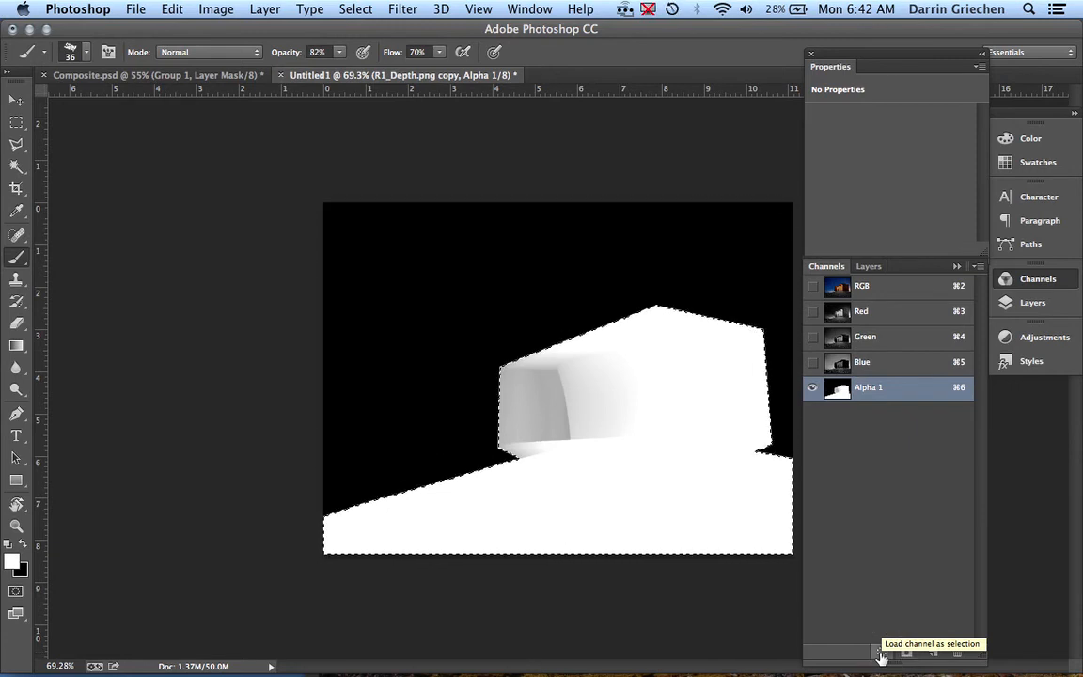
Duplicate the original R1_Beauty.png, place the duplicate directly below the Ground group, and add a layer mask from the depth selection.
{"action": "left_click", "coordinate": [869, 267]}
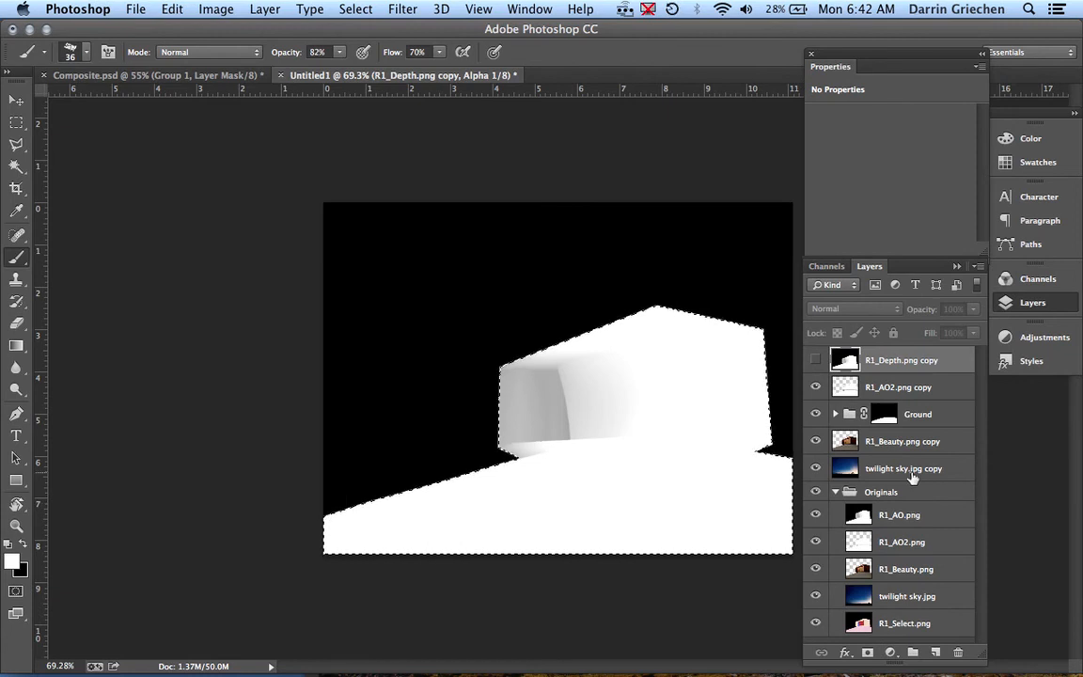
{"action": "left_click", "coordinate": [911, 578]}
{"action": "left_click_drag", "start_coordinate": [912, 576], "coordinate": [937, 652]}
{"action": "key", "text": "ctrl+d"}
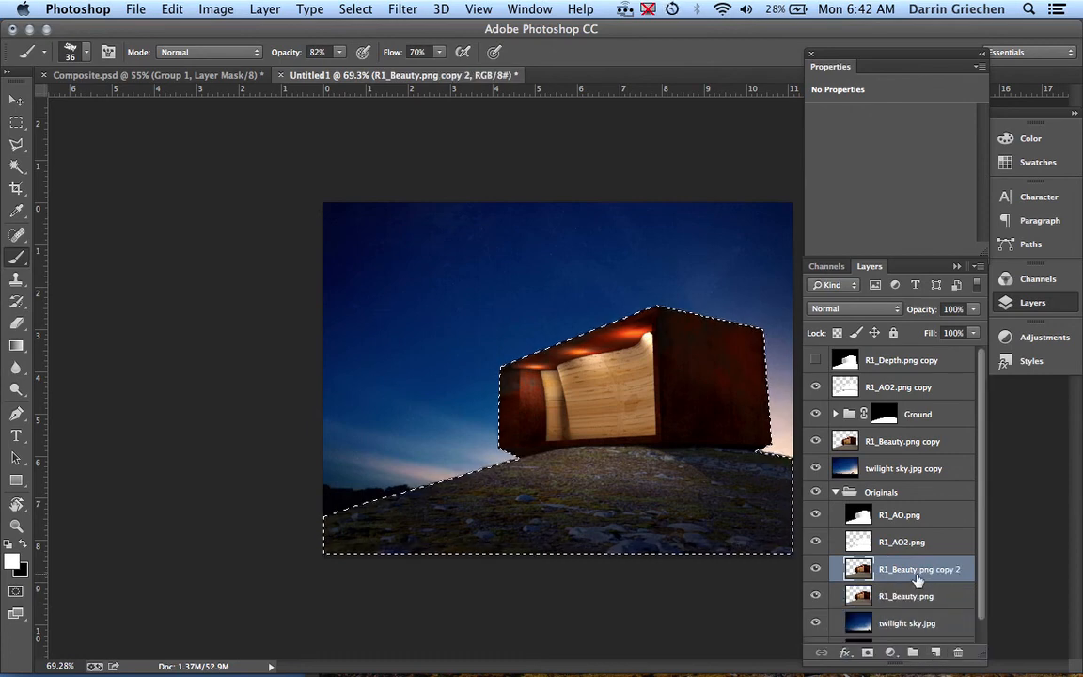
{"action": "left_click_drag", "start_coordinate": [918, 580], "coordinate": [910, 446]}
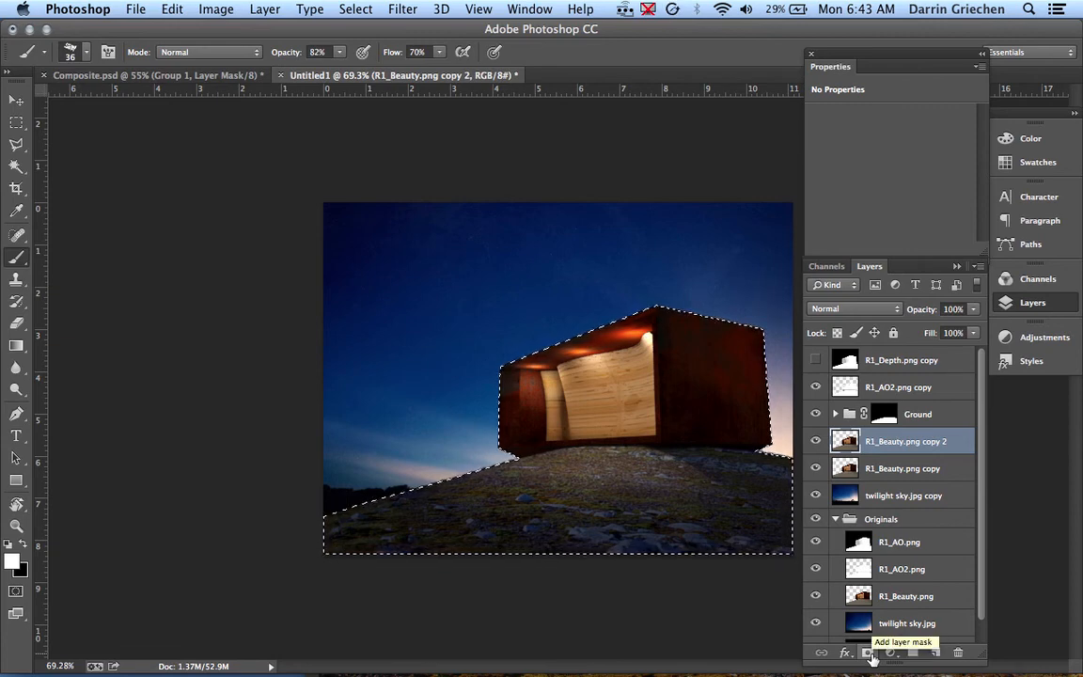
{"action": "left_click", "coordinate": [869, 655]}
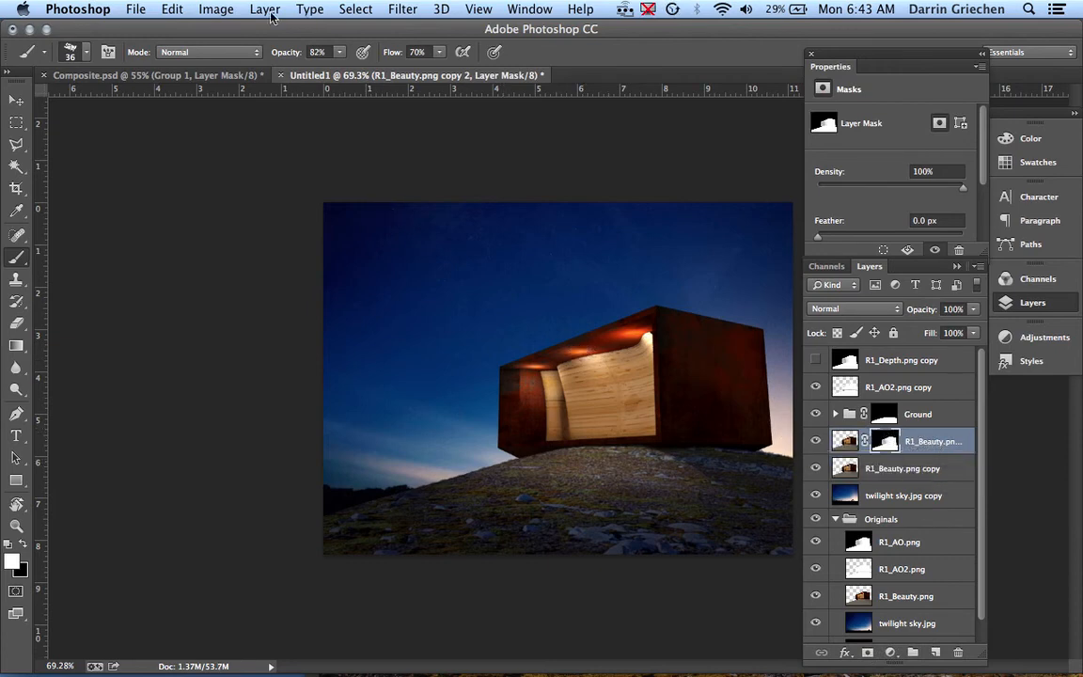
{"action": "left_click", "coordinate": [401, 9]}
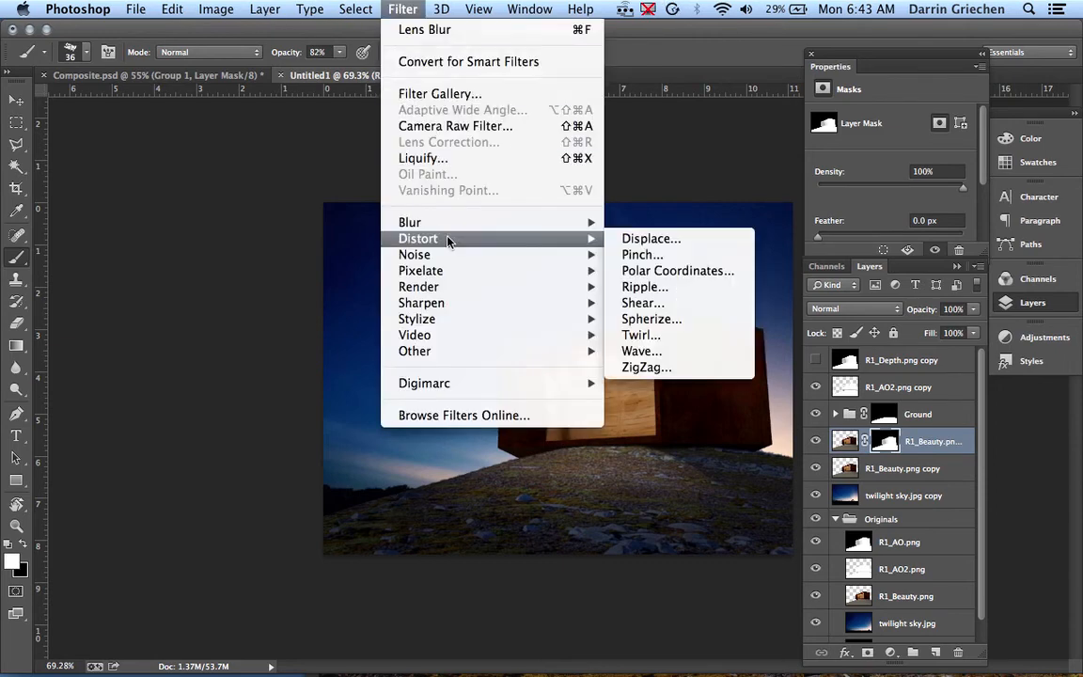
{"action": "mouse_move", "coordinate": [524, 226]}
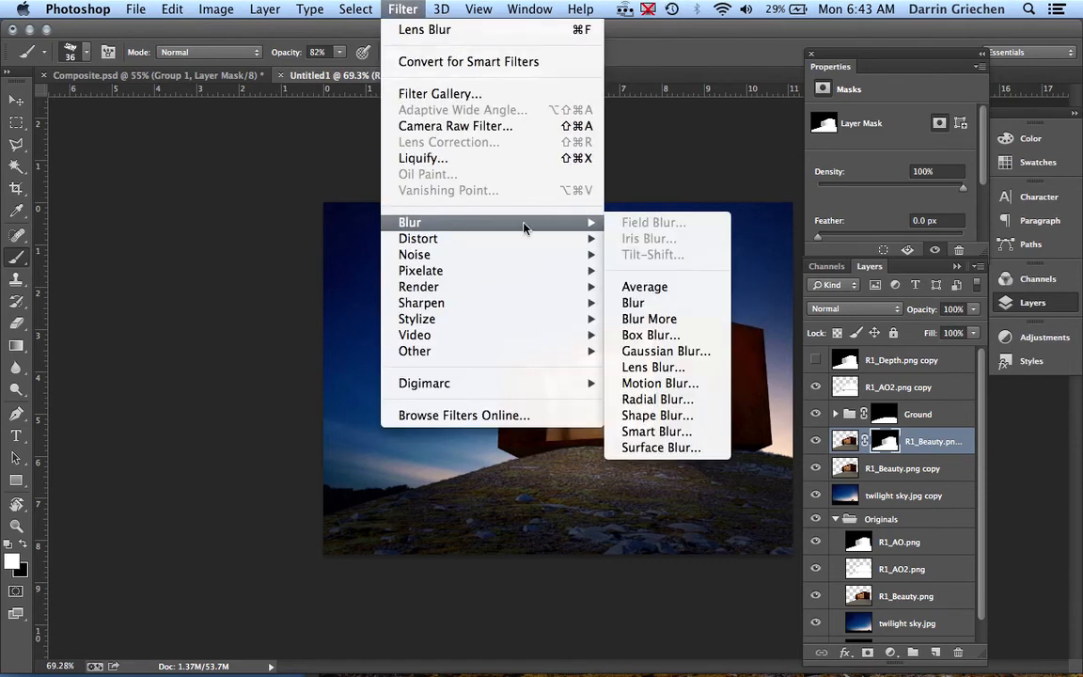
{"action": "left_click", "coordinate": [658, 368]}
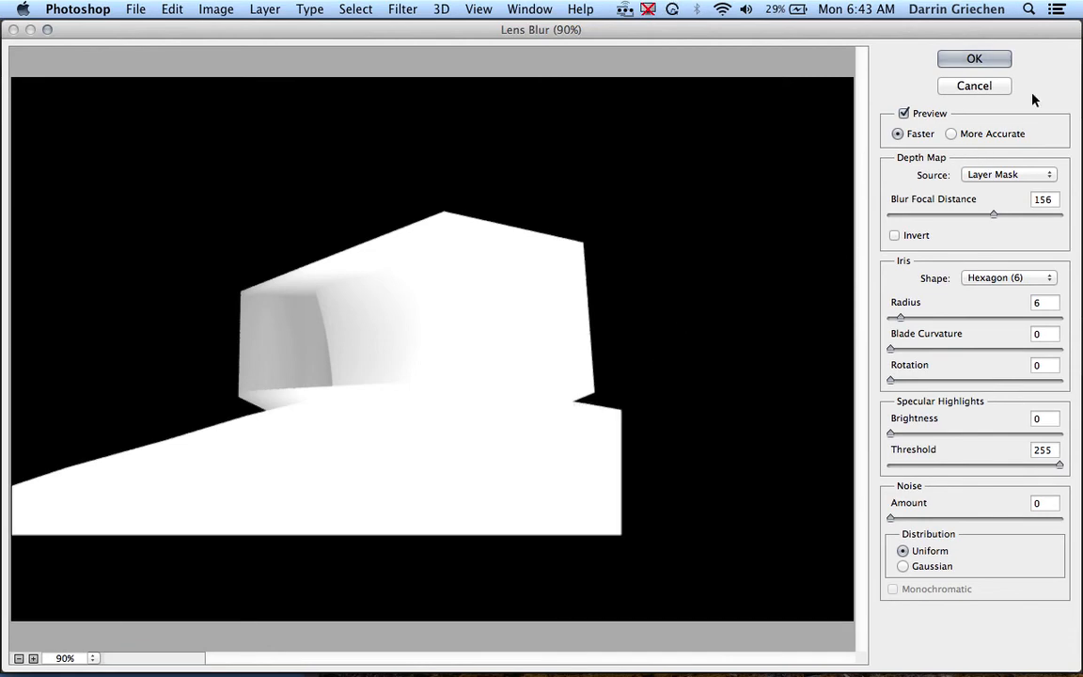
{"action": "left_click", "coordinate": [978, 86]}
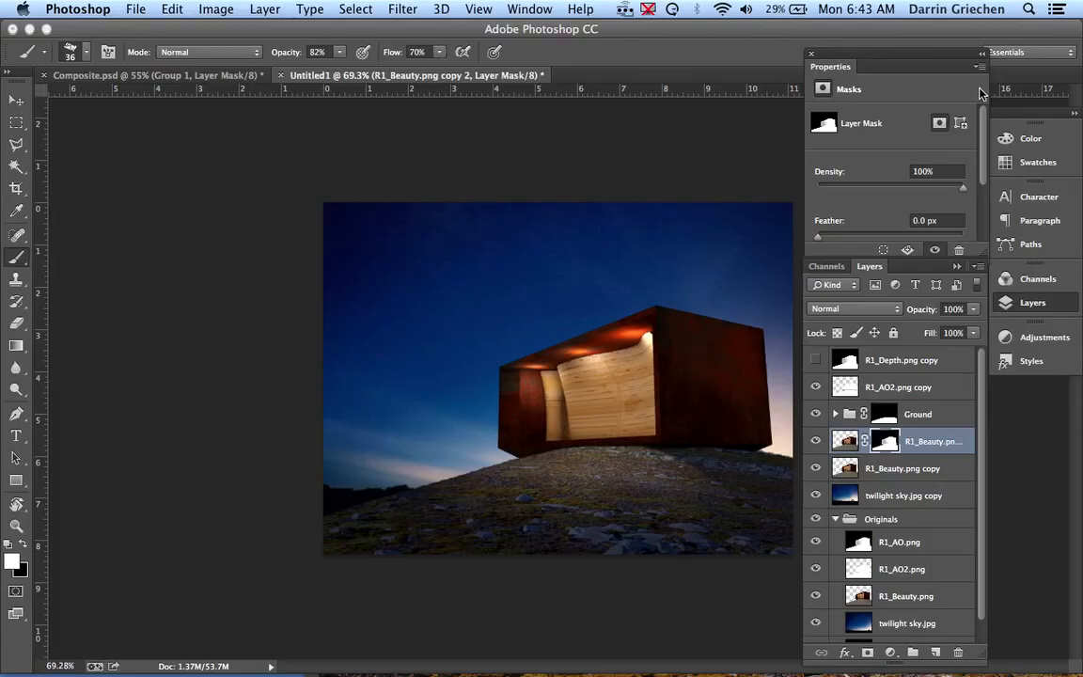
Target the image of the masked R1_Beauty.png duplicate instead of its mask and open the Lens Blur filter.
{"action": "left_click", "coordinate": [848, 442]}
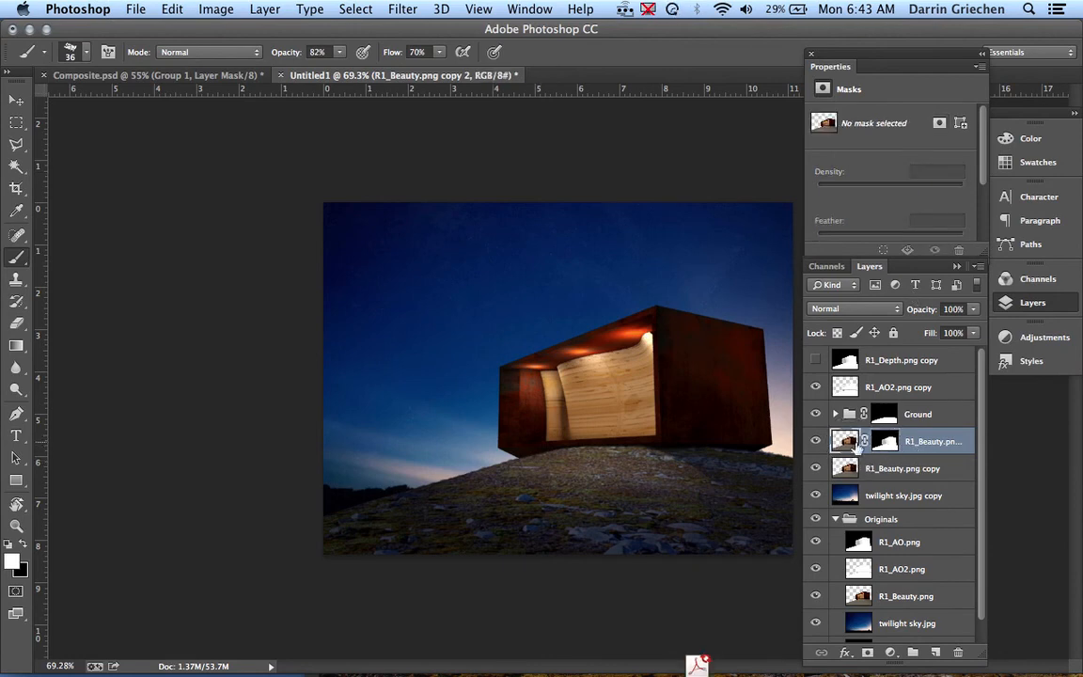
{"action": "left_click", "coordinate": [887, 446]}
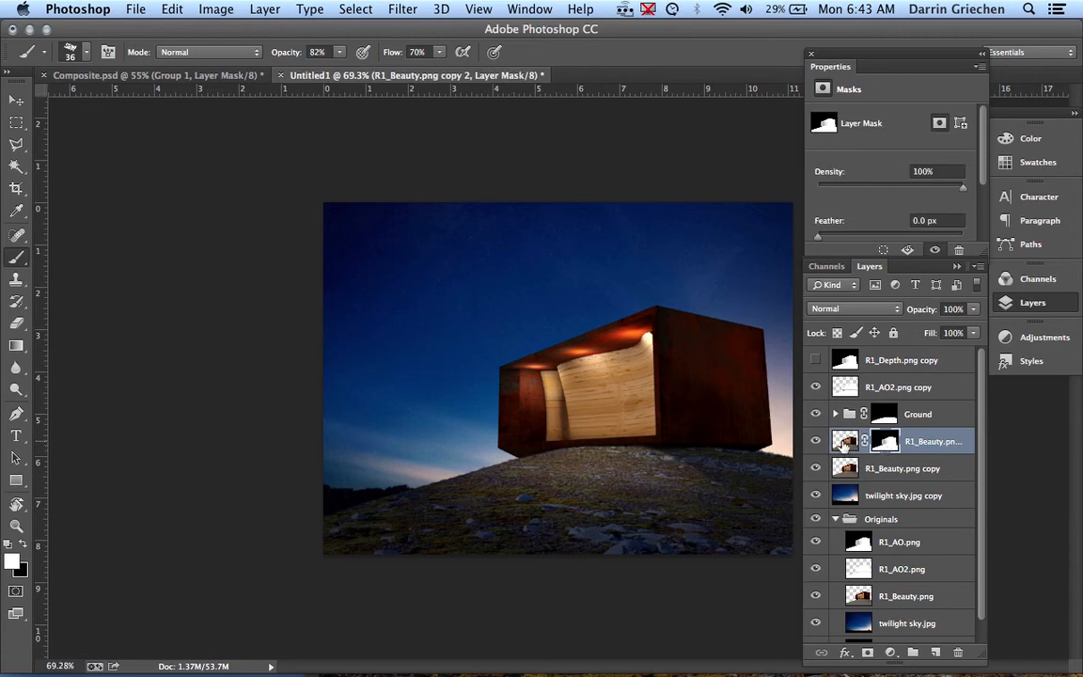
{"action": "left_click", "coordinate": [851, 448]}
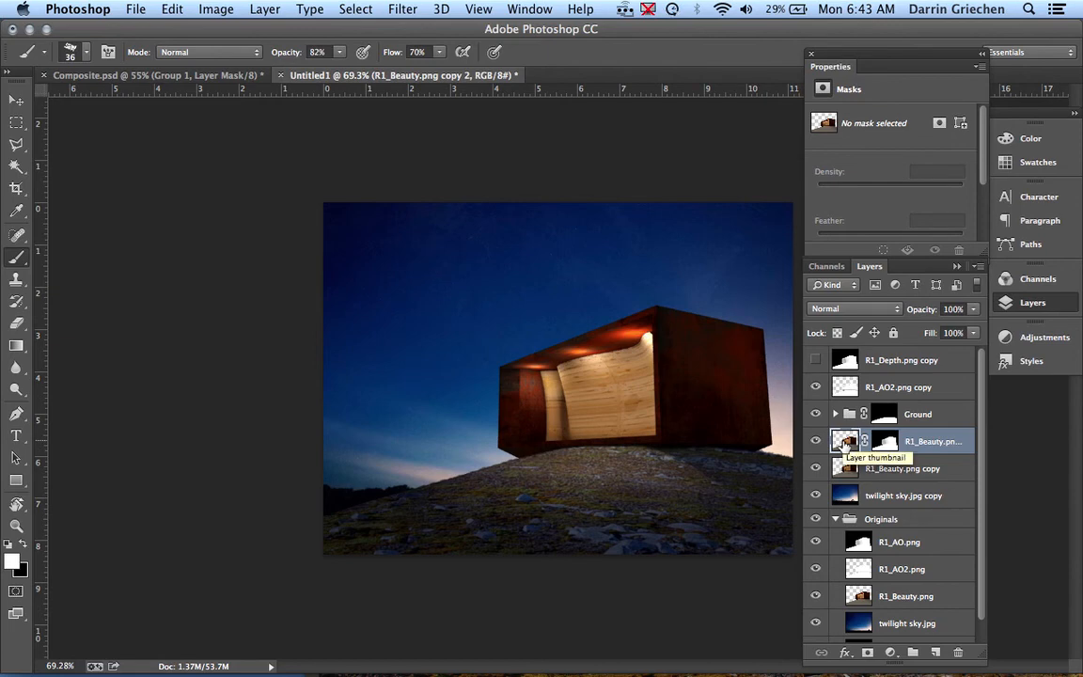
{"action": "left_click", "coordinate": [357, 9]}
{"action": "mouse_move", "coordinate": [403, 10]}
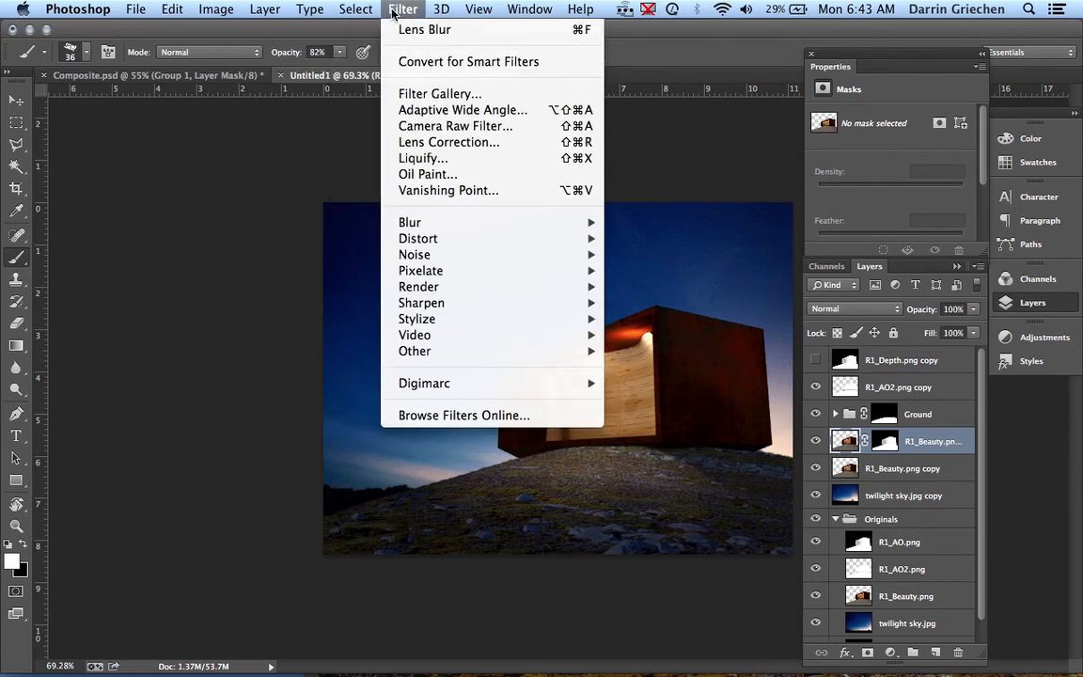
{"action": "mouse_move", "coordinate": [452, 224]}
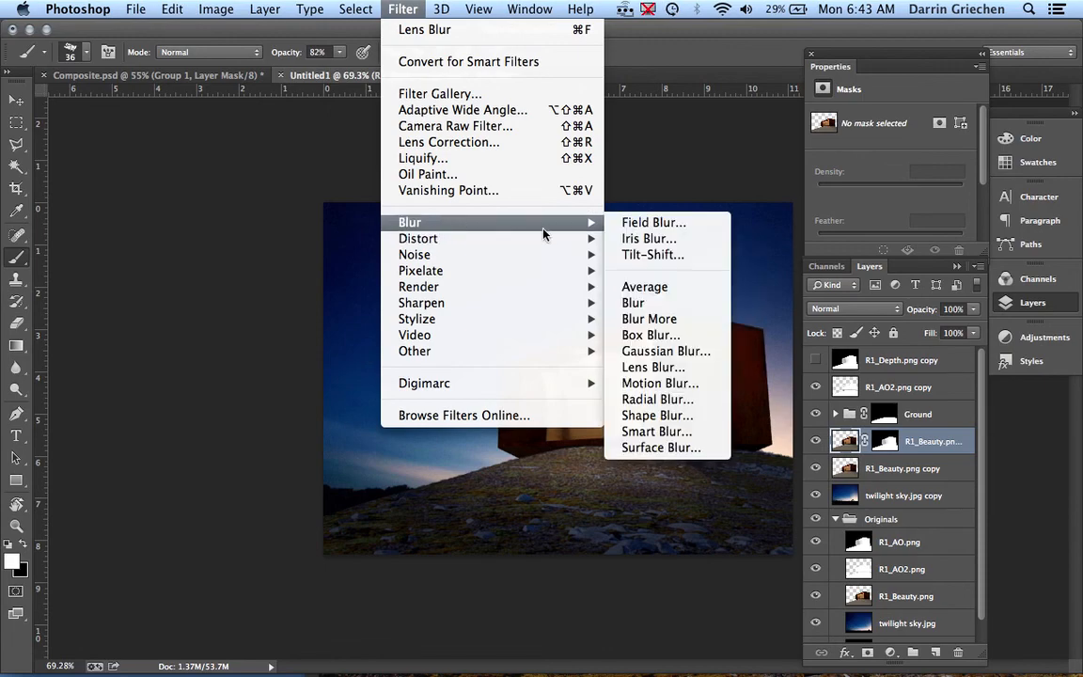
{"action": "left_click", "coordinate": [659, 368]}
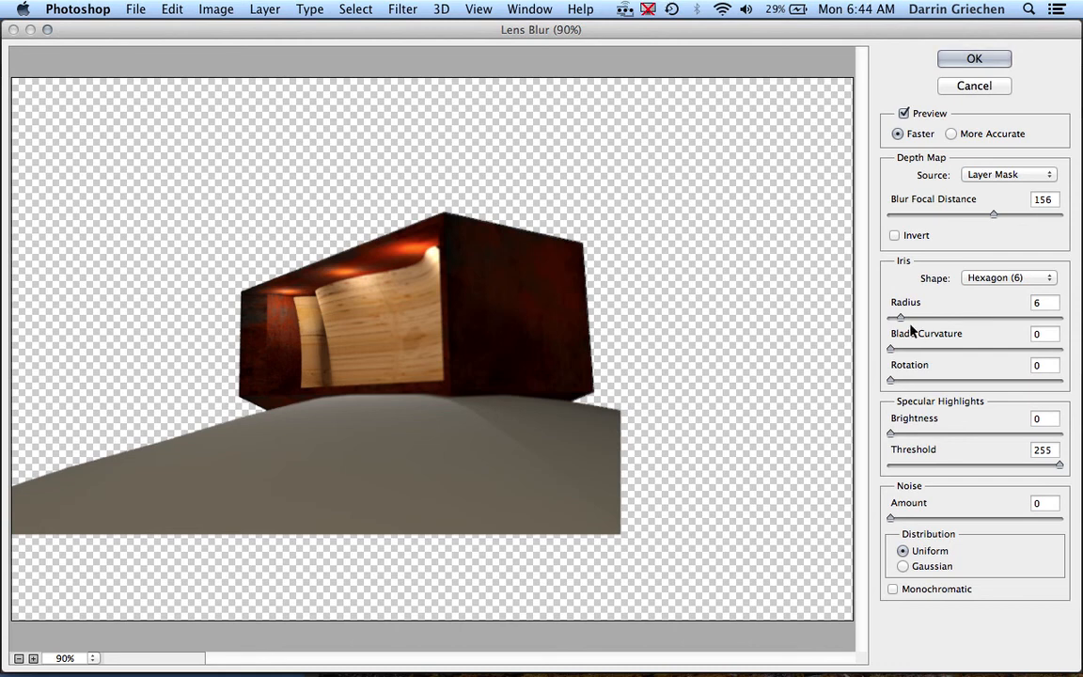
Try a Lens Blur radius of 59 with Layer Mask as the depth map source.
{"action": "left_click_drag", "start_coordinate": [902, 319], "coordinate": [905, 319]}
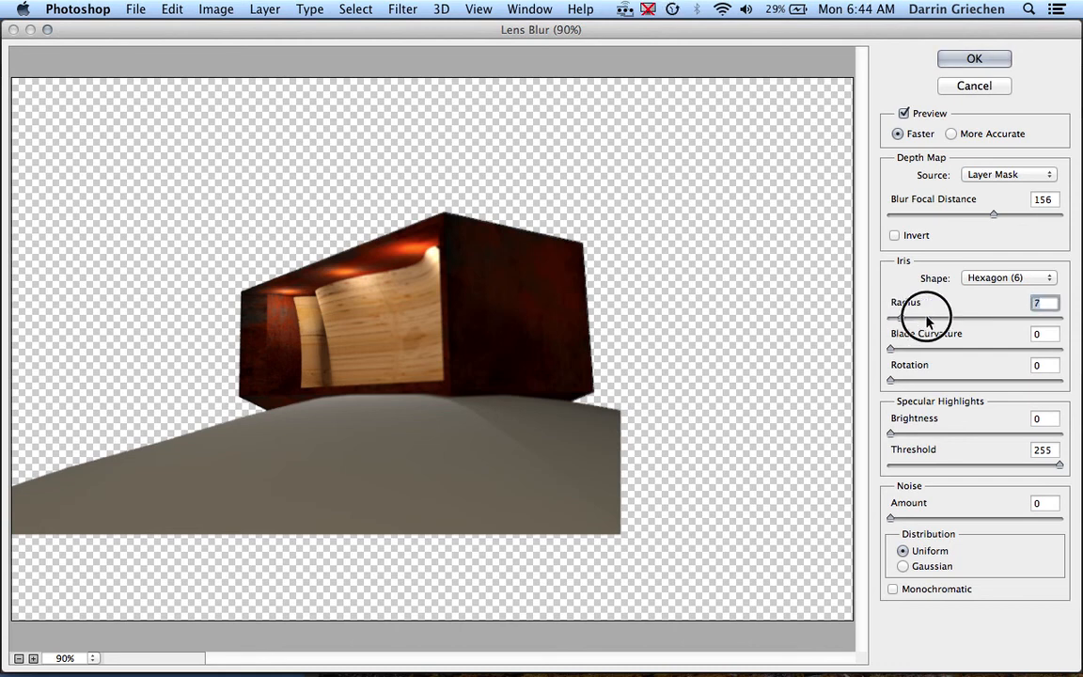
{"action": "left_click", "coordinate": [992, 320]}
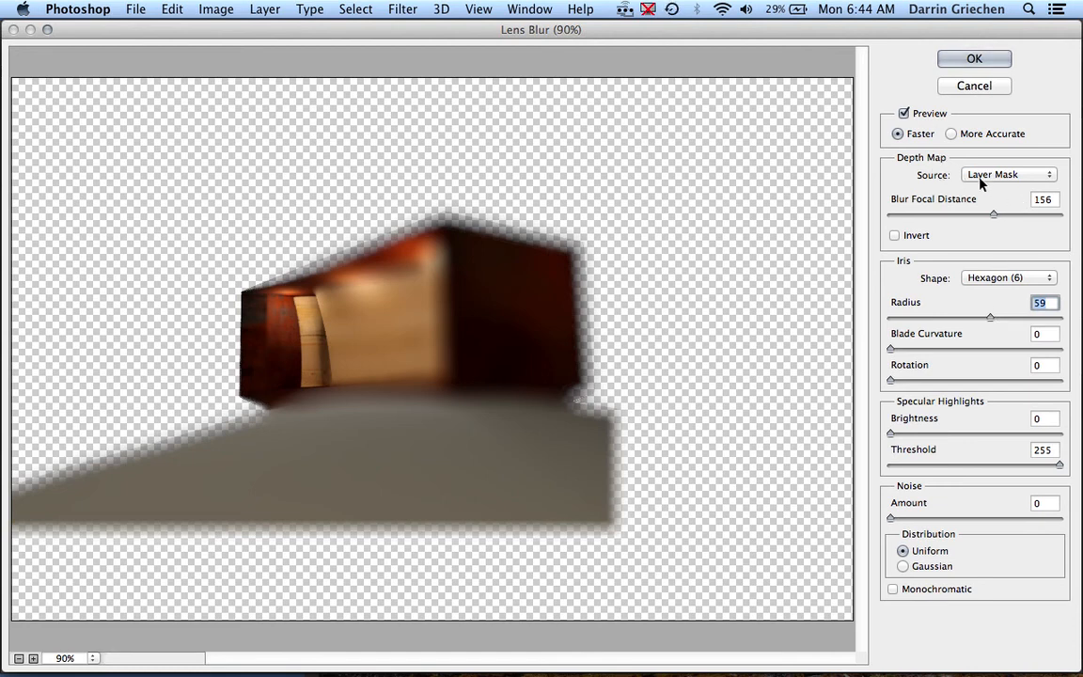
{"action": "left_click", "coordinate": [1021, 174]}
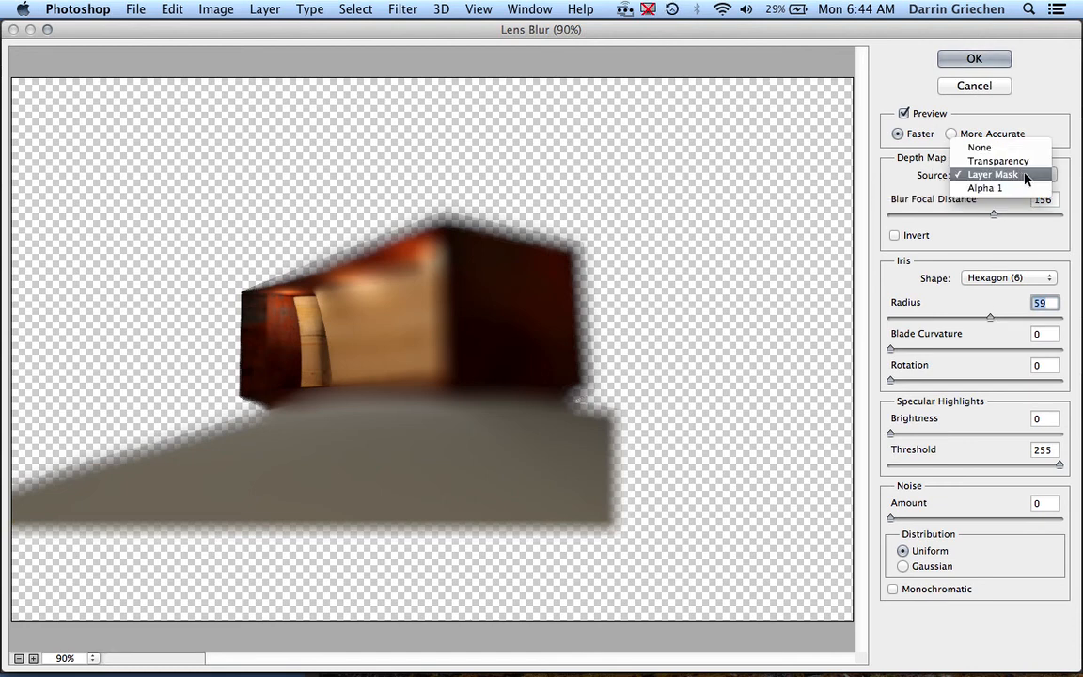
{"action": "left_click", "coordinate": [1018, 176]}
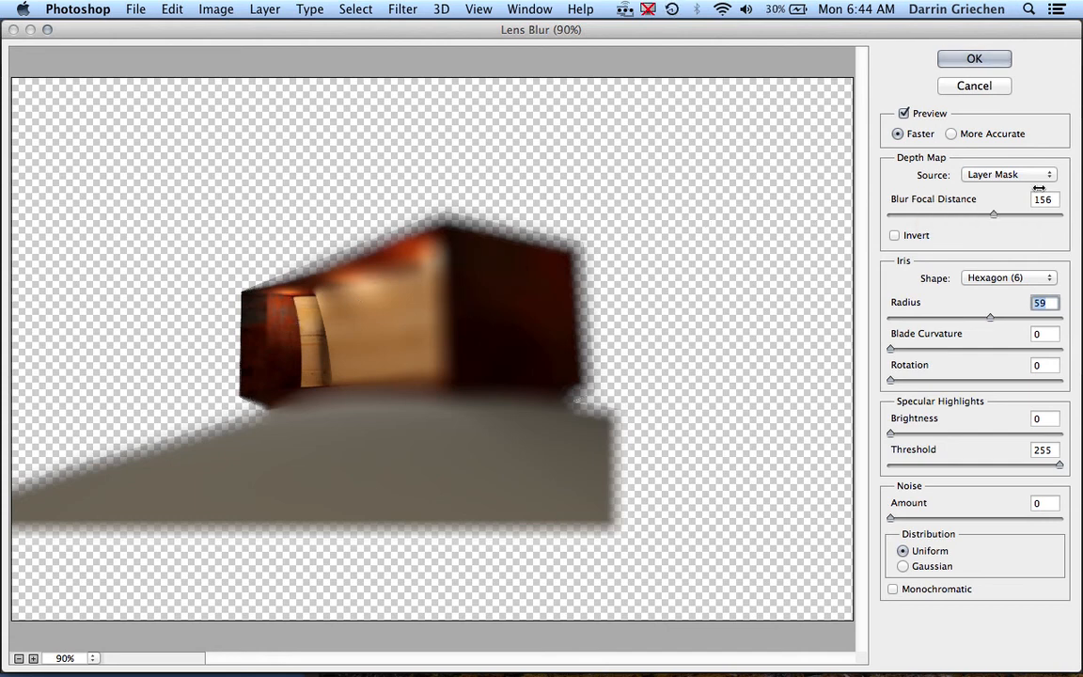
Try blur focal distances of 85, 226 and 241, and return the value to 156.
{"action": "left_click_drag", "start_coordinate": [993, 216], "coordinate": [934, 219]}
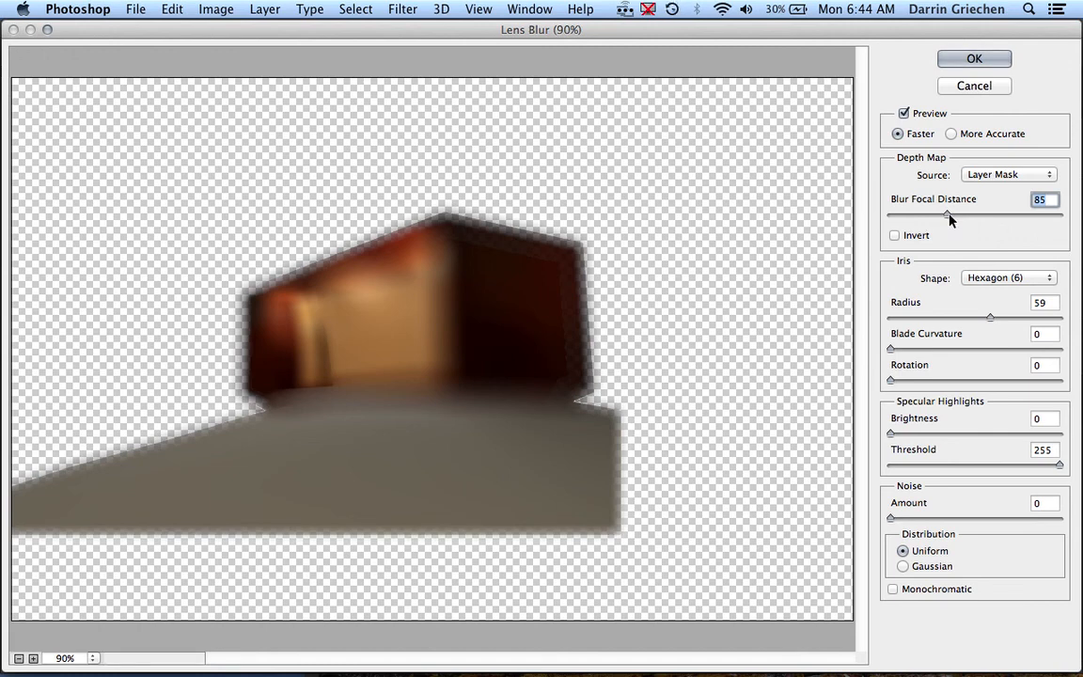
{"action": "left_click_drag", "start_coordinate": [950, 219], "coordinate": [1042, 220]}
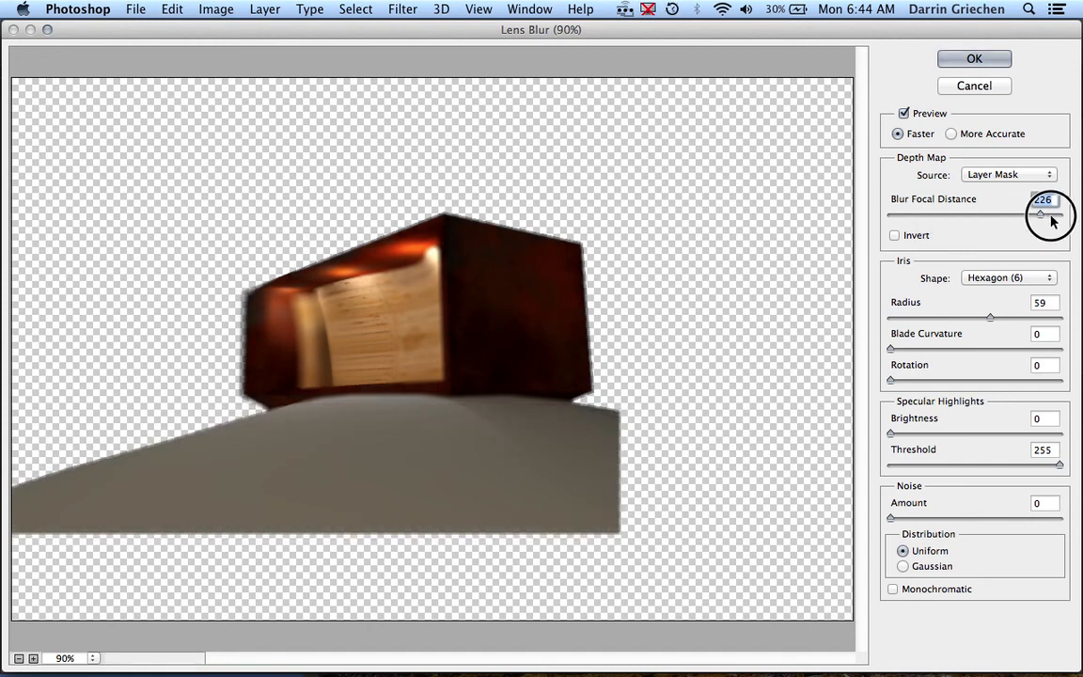
{"action": "left_click_drag", "start_coordinate": [1050, 219], "coordinate": [1053, 219]}
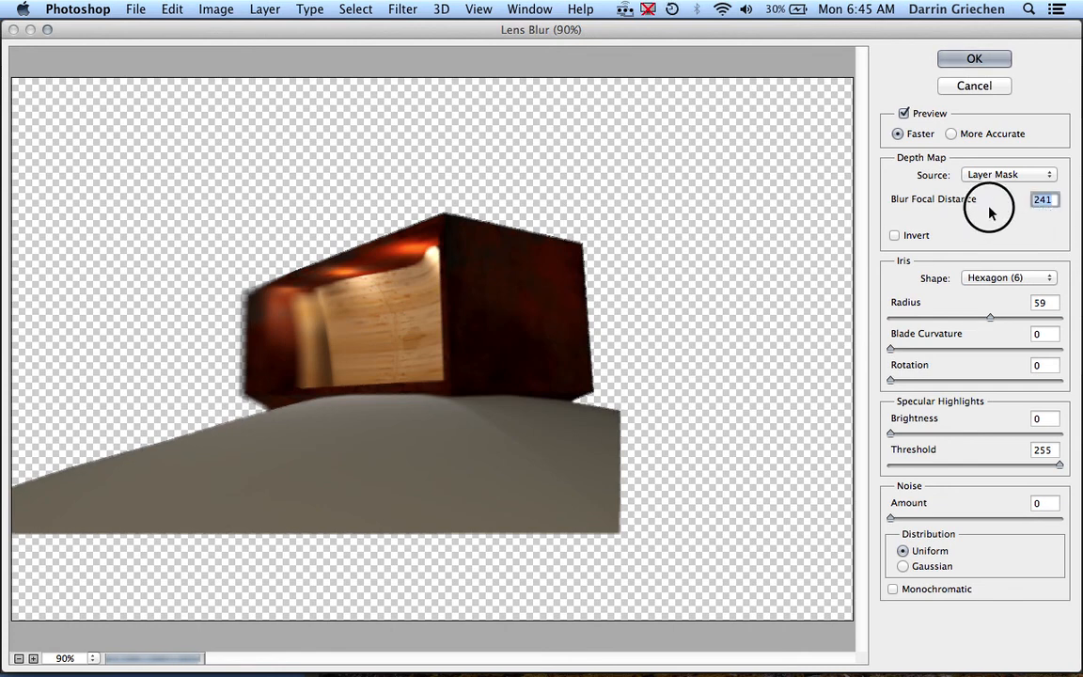
{"action": "left_click", "coordinate": [1047, 200]}
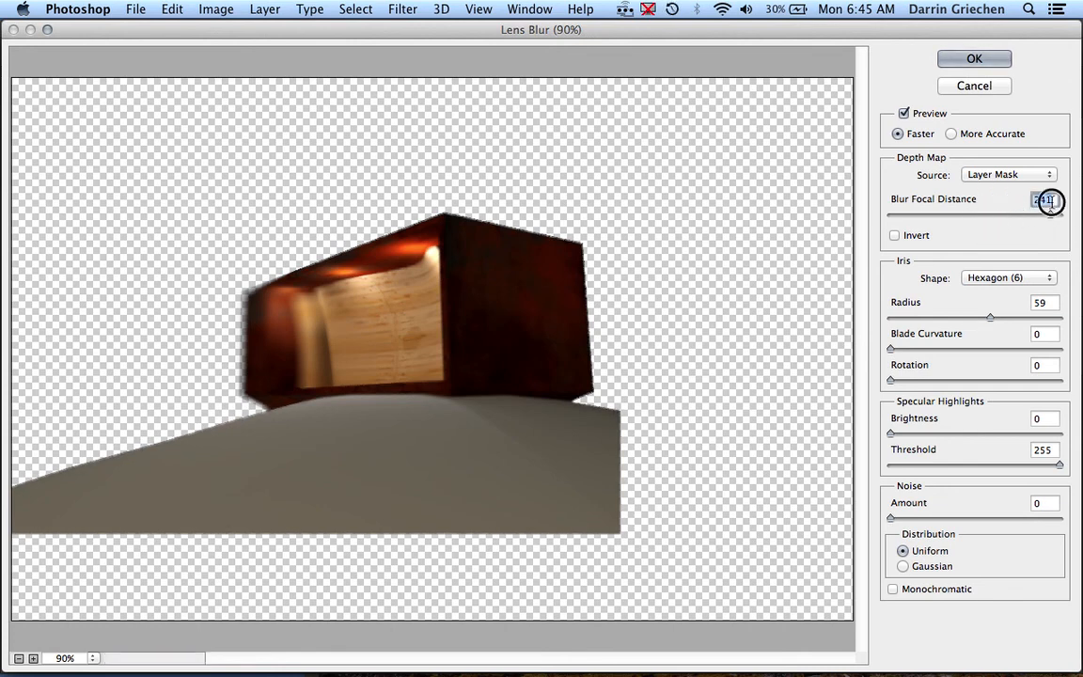
{"action": "double_click", "coordinate": [1027, 200]}
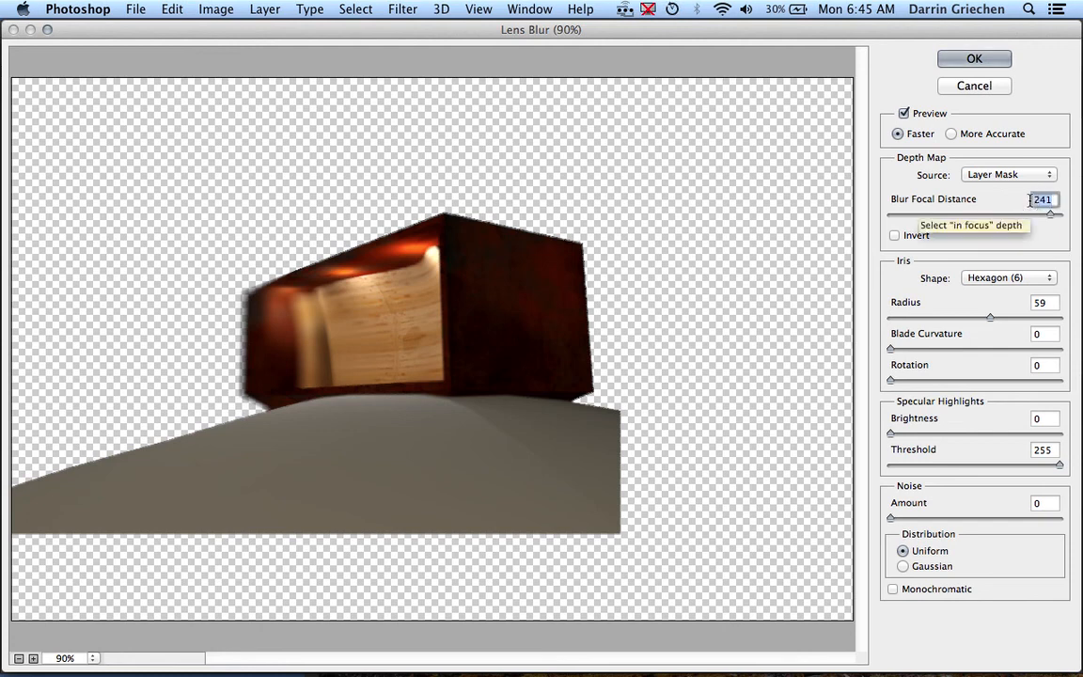
{"action": "key", "text": "BackSpace"}
{"action": "type", "text": "156"}
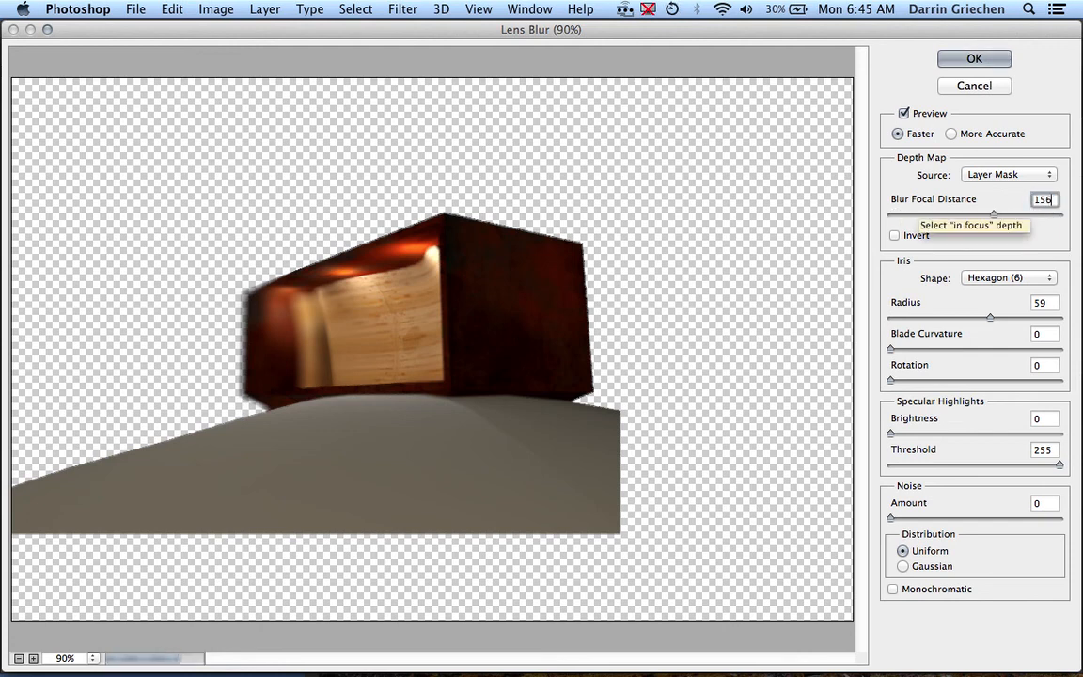
{"action": "key", "text": "Tab"}
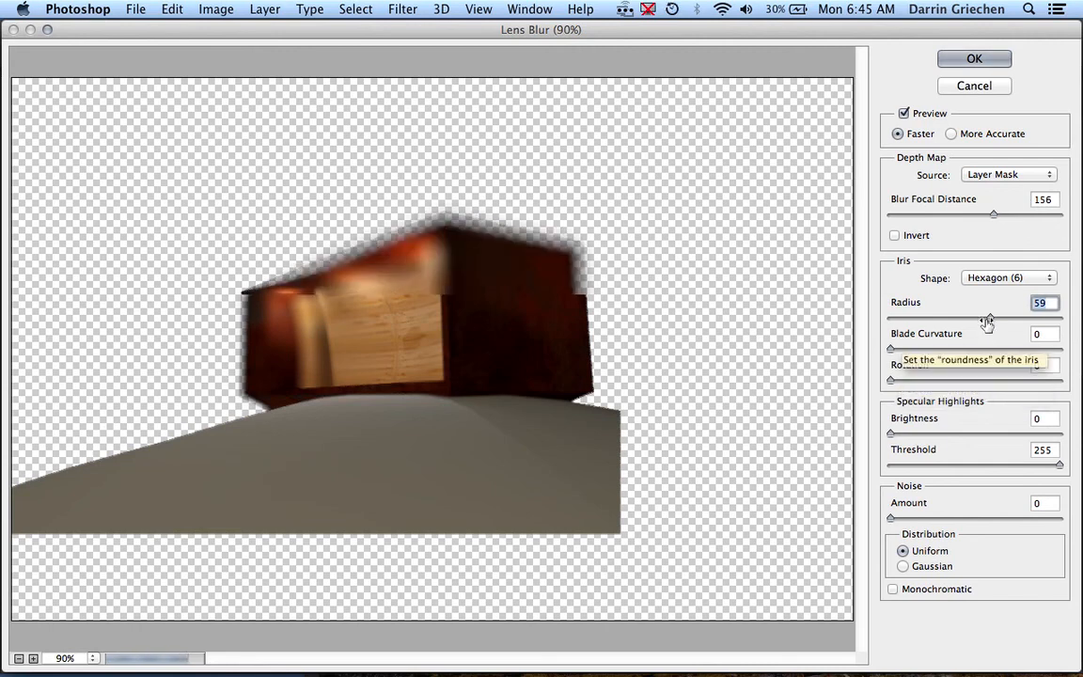
Apply the Lens Blur with a radius of 8 and the More Accurate preview.
{"action": "left_click", "coordinate": [988, 315]}
{"action": "left_click_drag", "start_coordinate": [963, 322], "coordinate": [904, 323]}
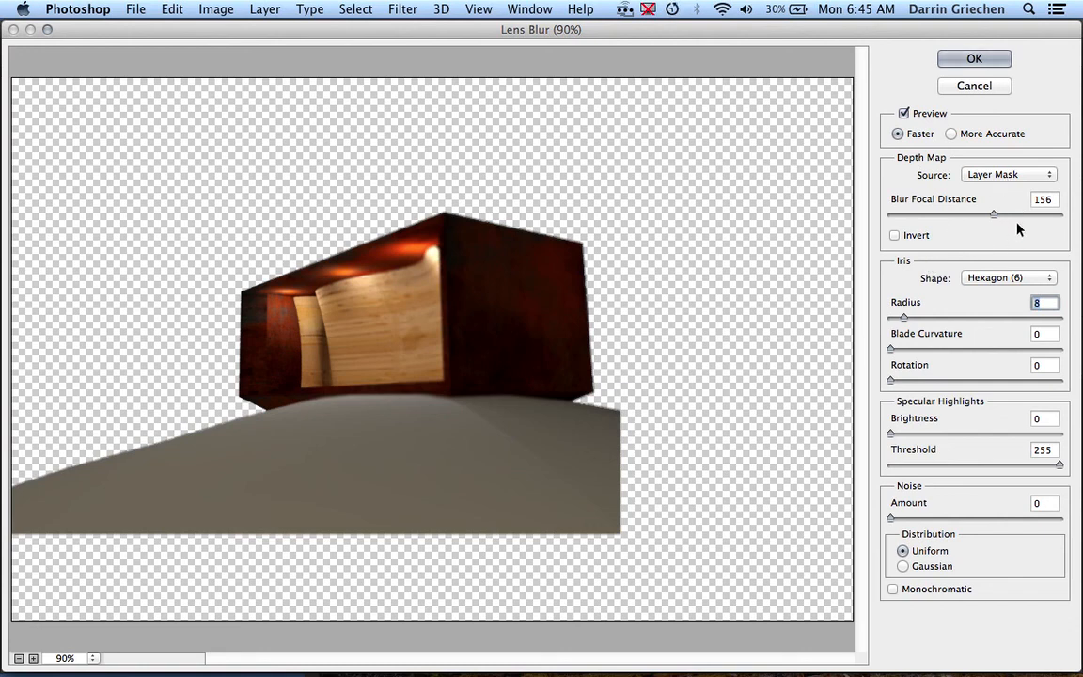
{"action": "left_click", "coordinate": [951, 134]}
{"action": "left_click", "coordinate": [973, 62]}
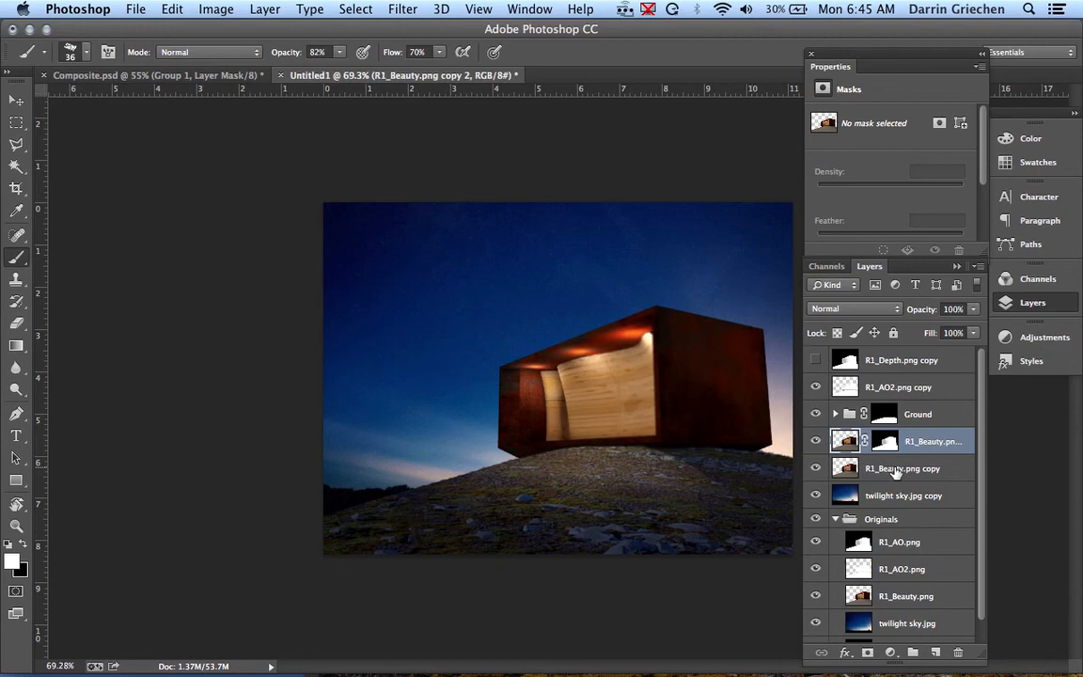
Compare the composite with and without the R1_Beauty.png copy layer beneath the blurred duplicate, leaving that layer shown.
{"action": "left_click", "coordinate": [817, 469]}
{"action": "left_click", "coordinate": [816, 470]}
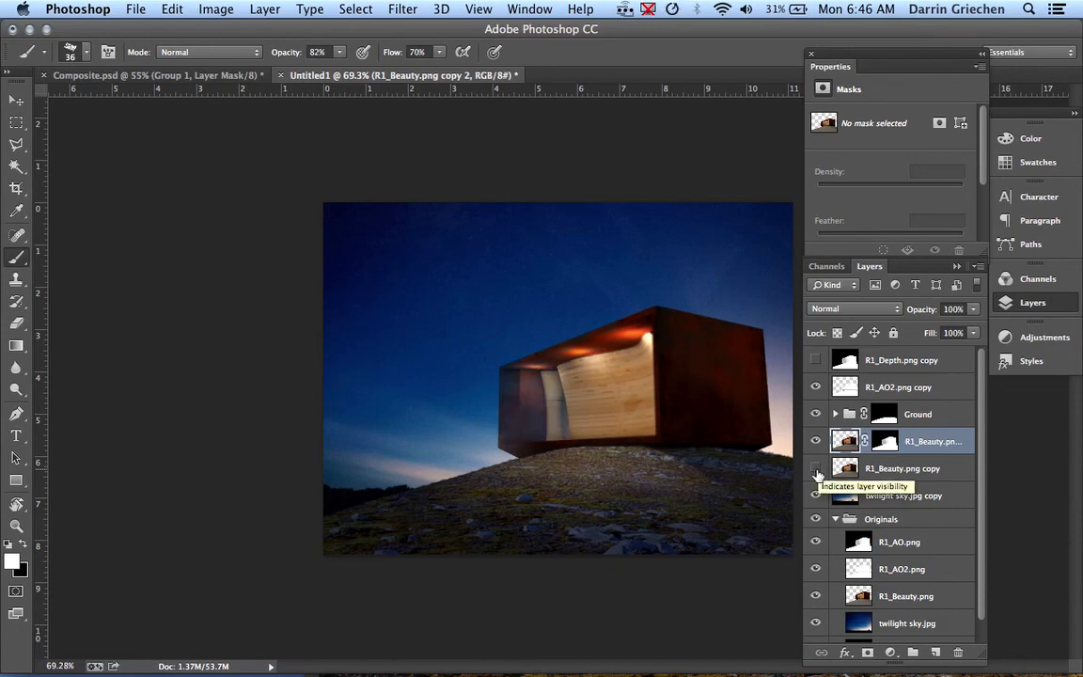
{"action": "left_click", "coordinate": [816, 469]}
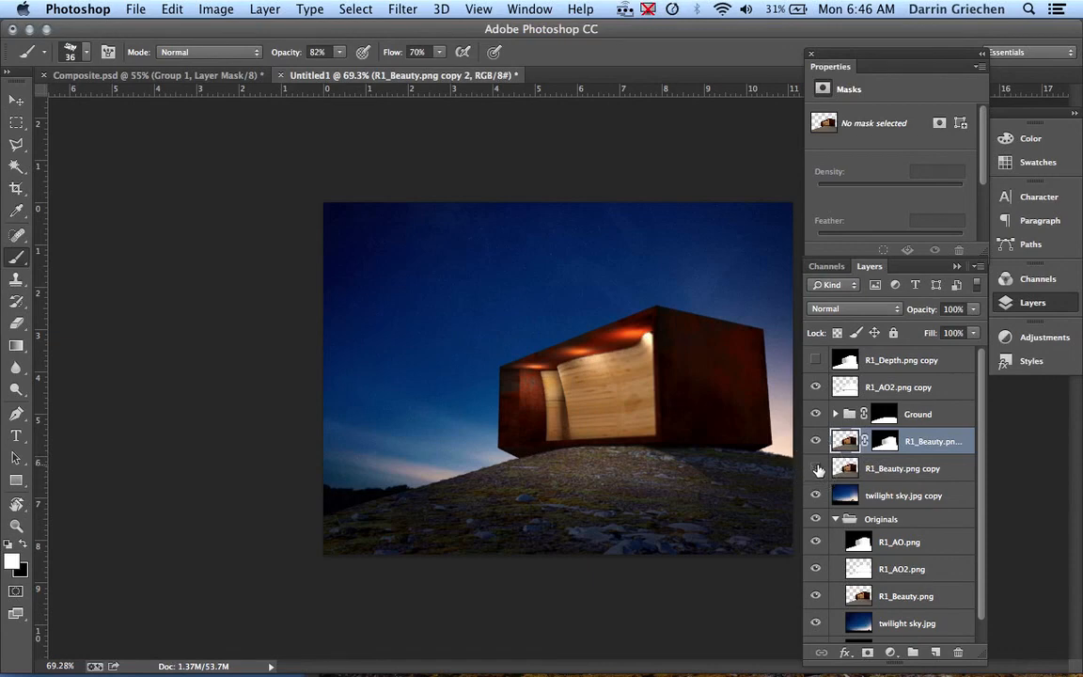
{"action": "left_click", "coordinate": [817, 468]}
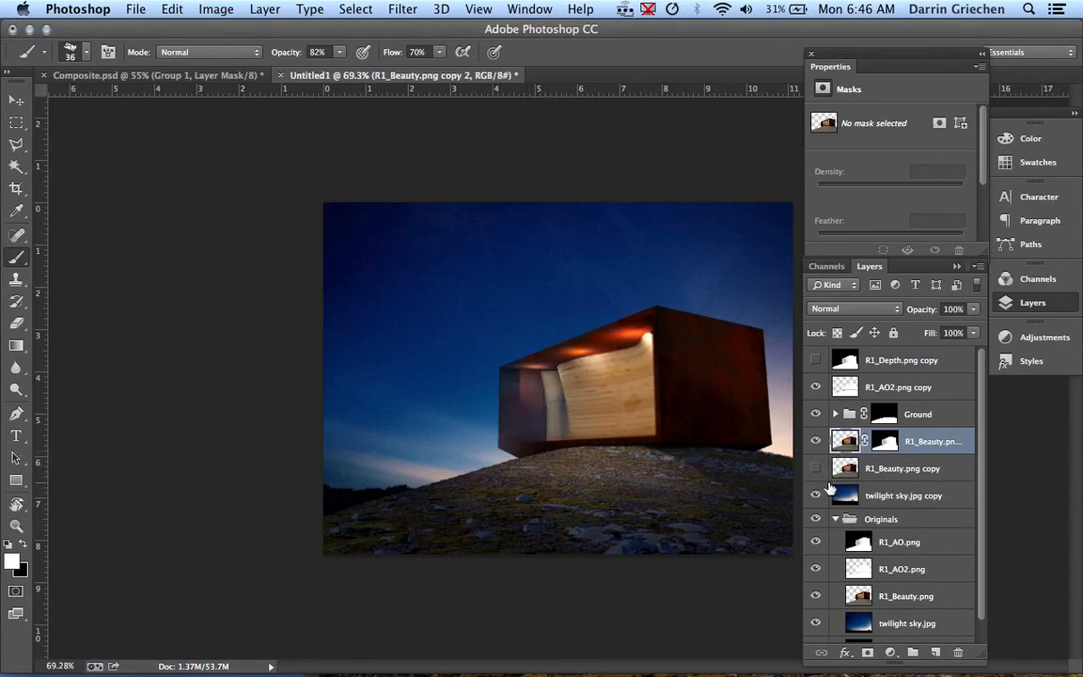
{"action": "left_click", "coordinate": [816, 468]}
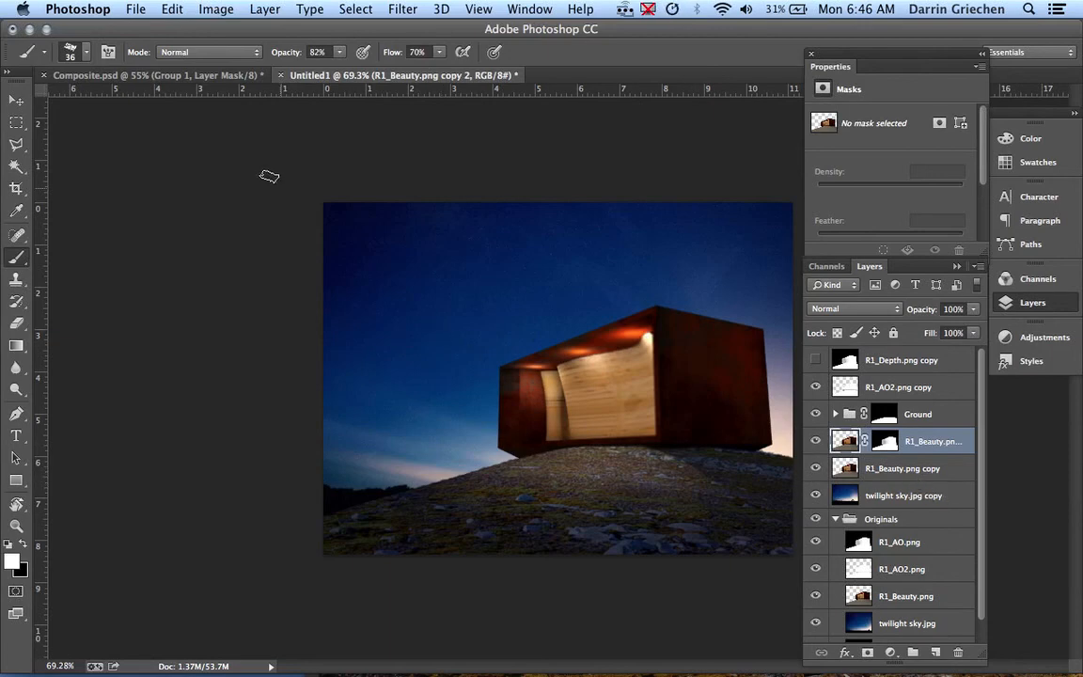
Save the document as Composite2.psd in the Compositing folder, in Photoshop format with layers, alpha channels and maximized compatibility.
{"action": "left_click", "coordinate": [136, 9]}
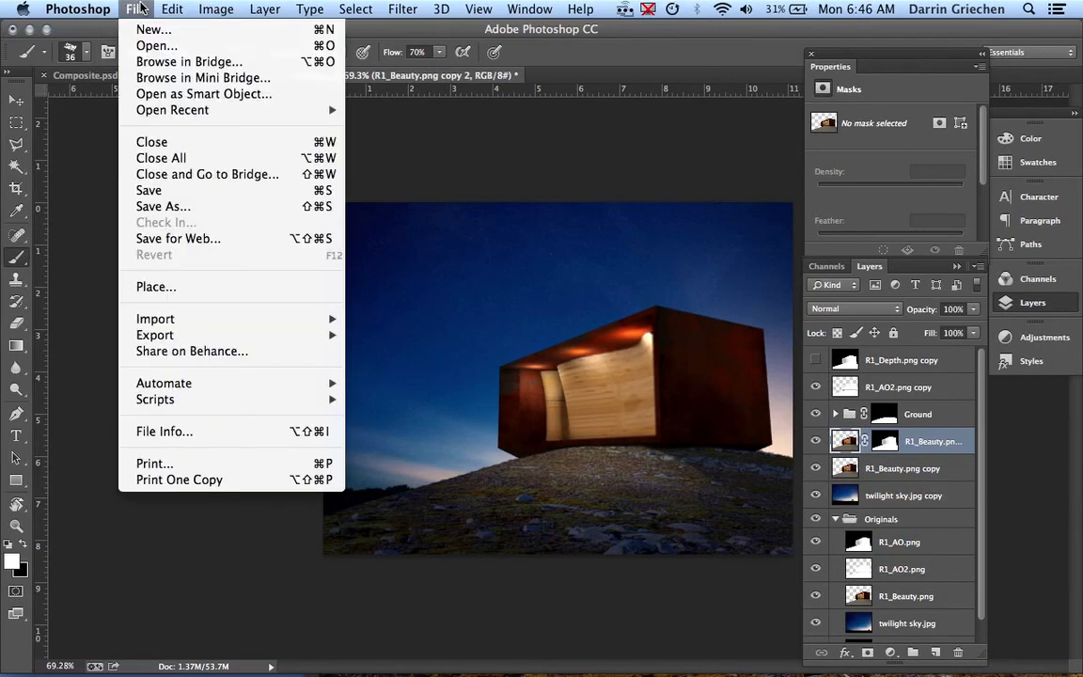
{"action": "left_click", "coordinate": [176, 206]}
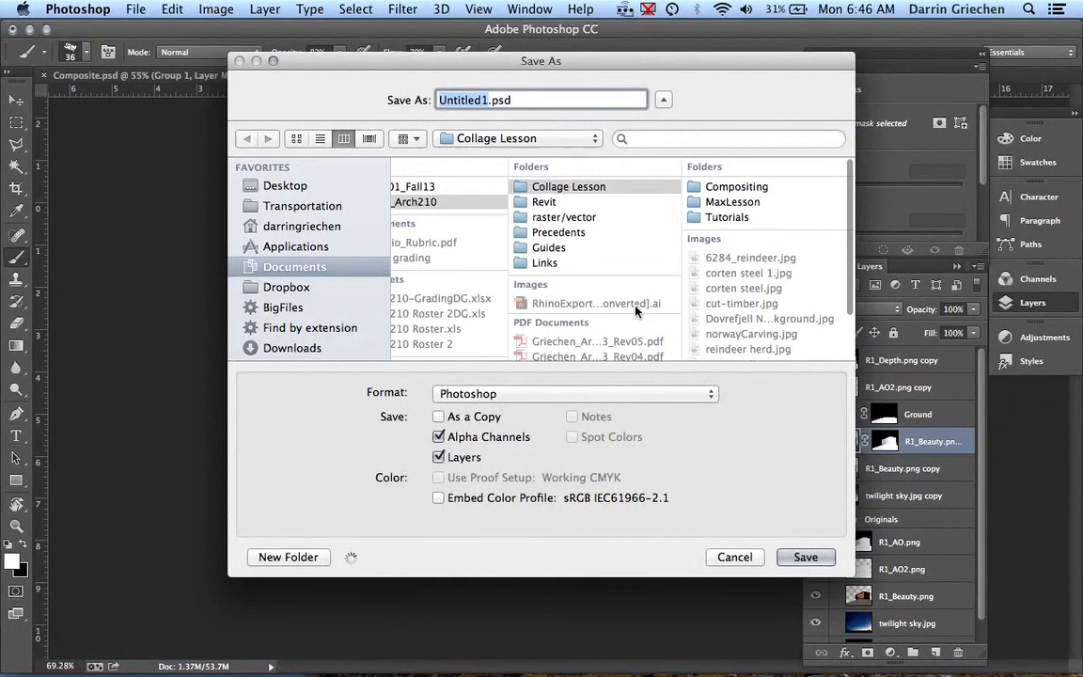
{"action": "left_click", "coordinate": [739, 188]}
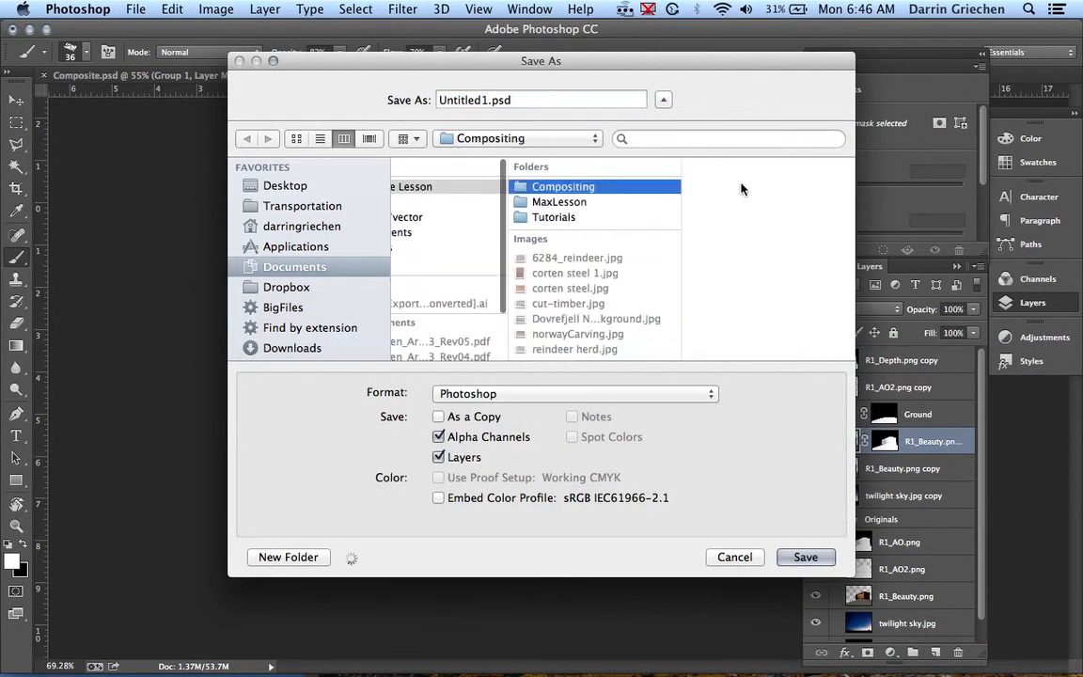
{"action": "left_click", "coordinate": [484, 105]}
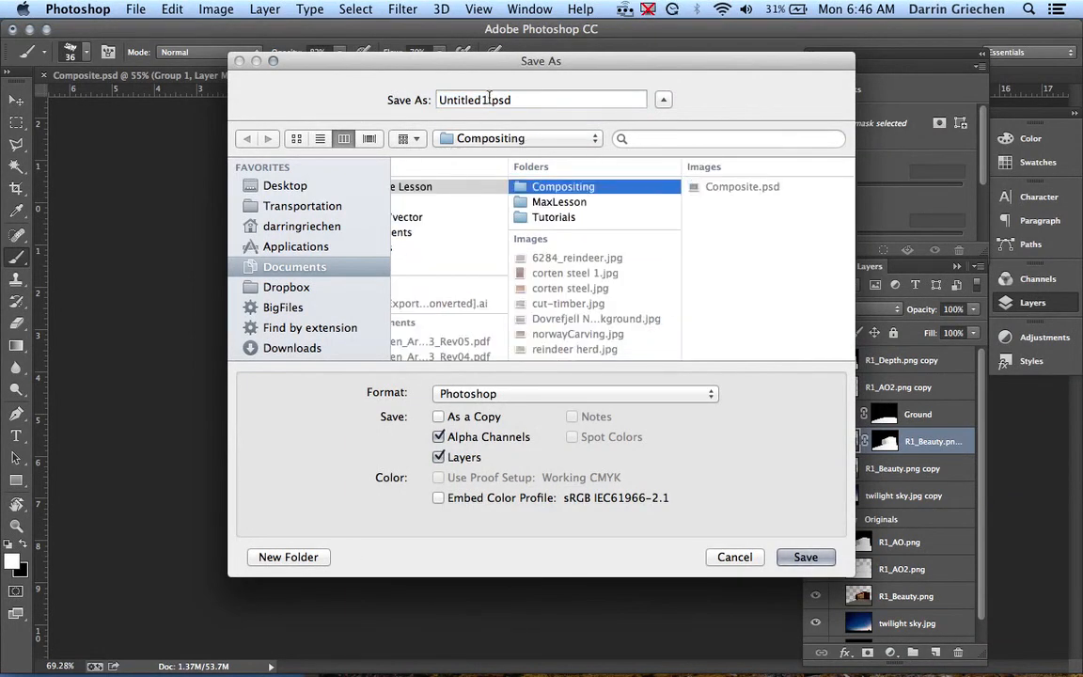
{"action": "left_click", "coordinate": [483, 100]}
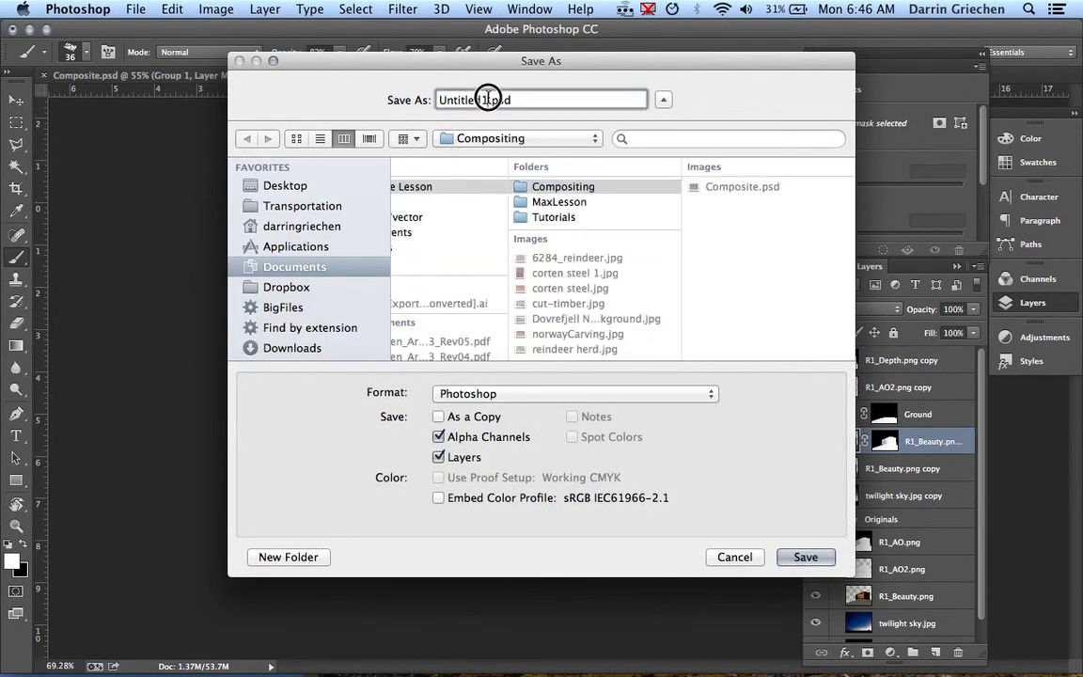
{"action": "left_click", "coordinate": [742, 187]}
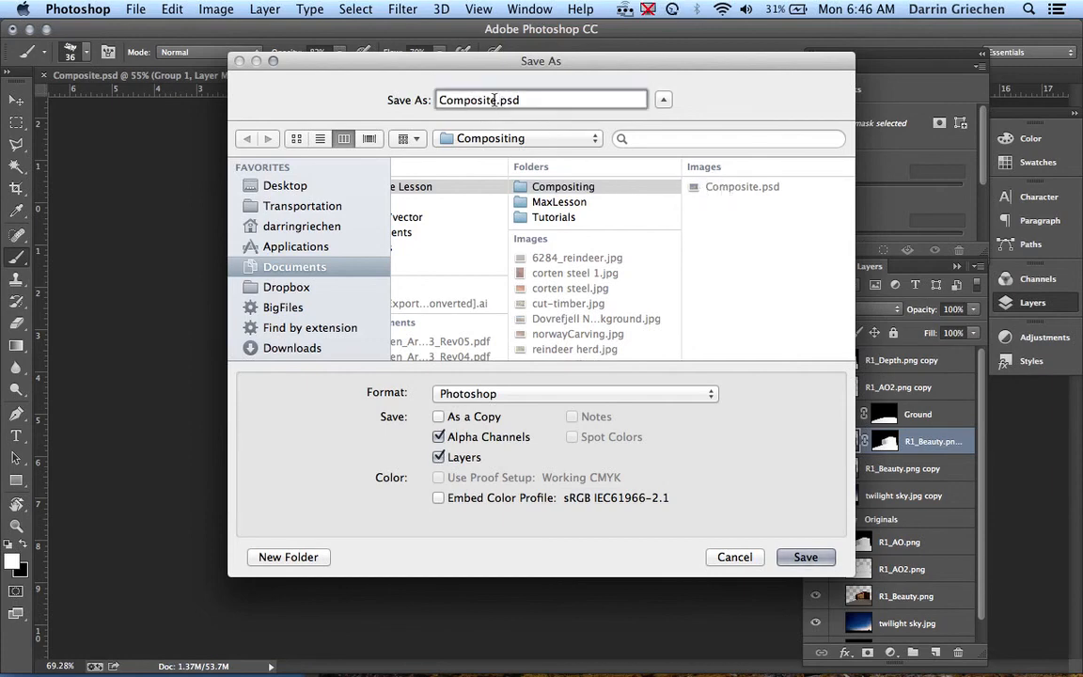
{"action": "type", "text": "2"}
{"action": "left_click", "coordinate": [806, 558]}
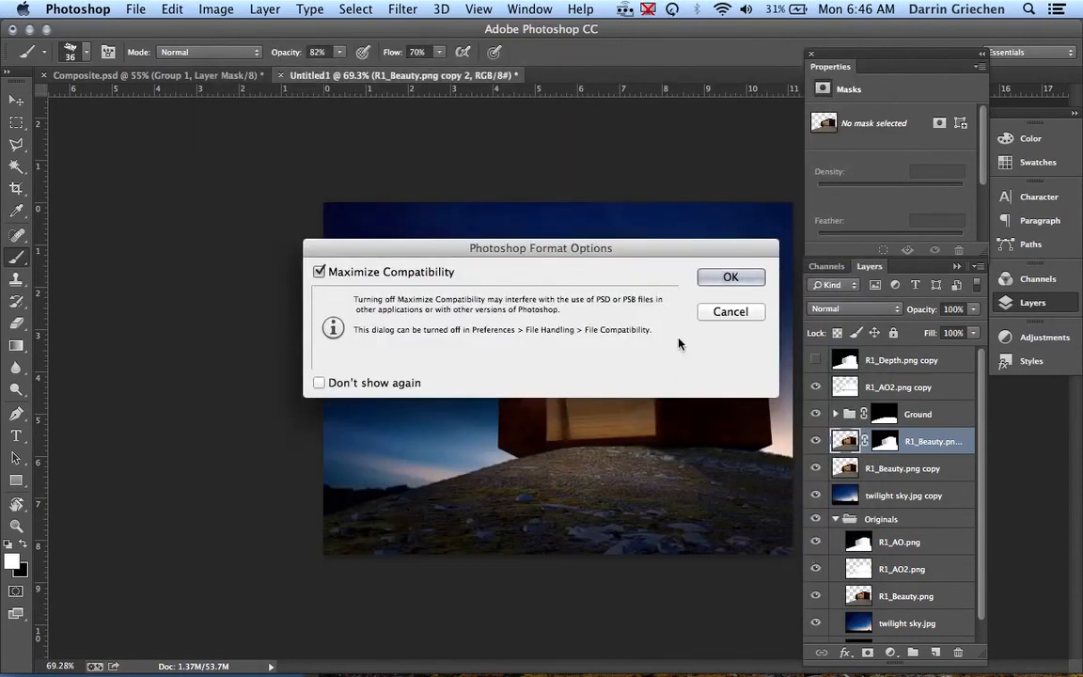
{"action": "left_click", "coordinate": [730, 278]}
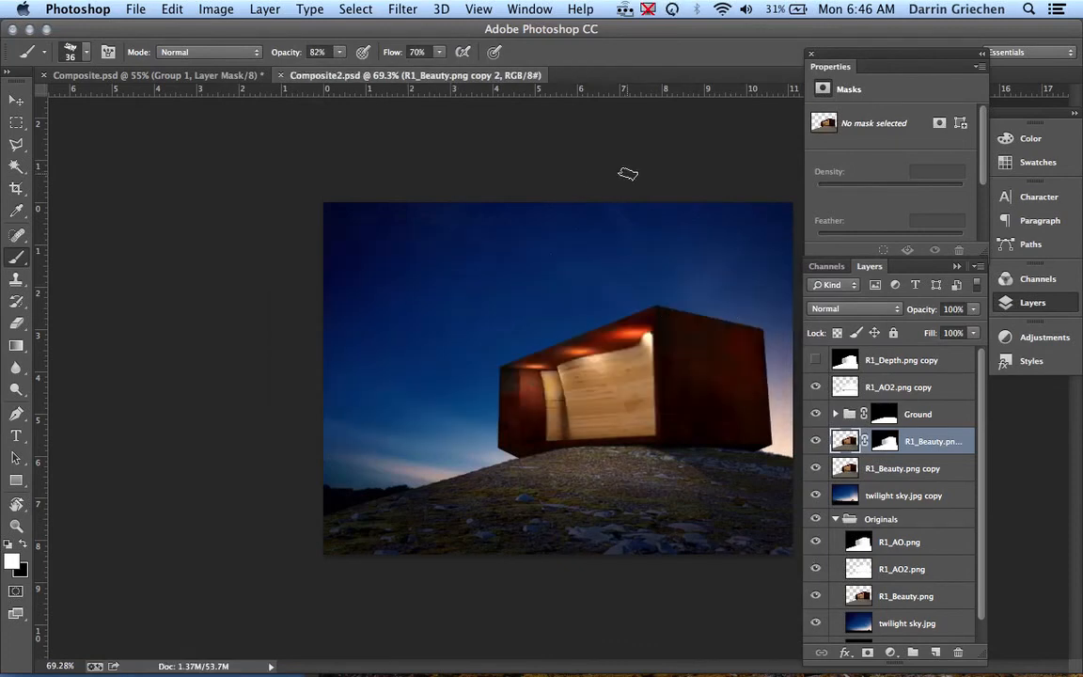
{"action": "mouse_move", "coordinate": [701, 658]}
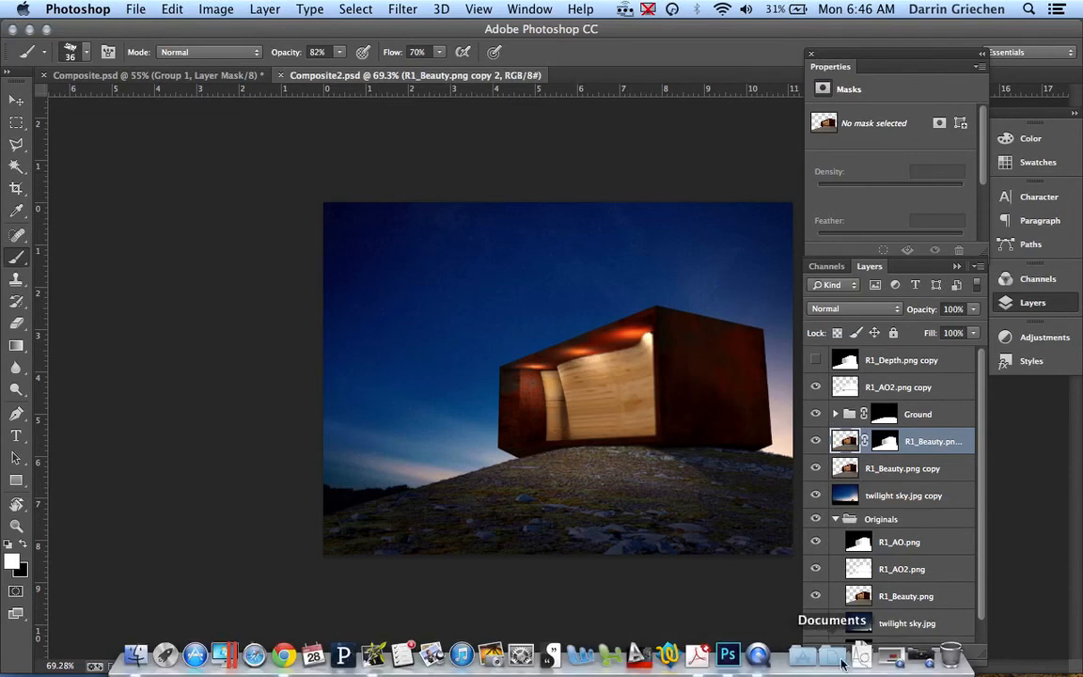
{"action": "left_click", "coordinate": [922, 656]}
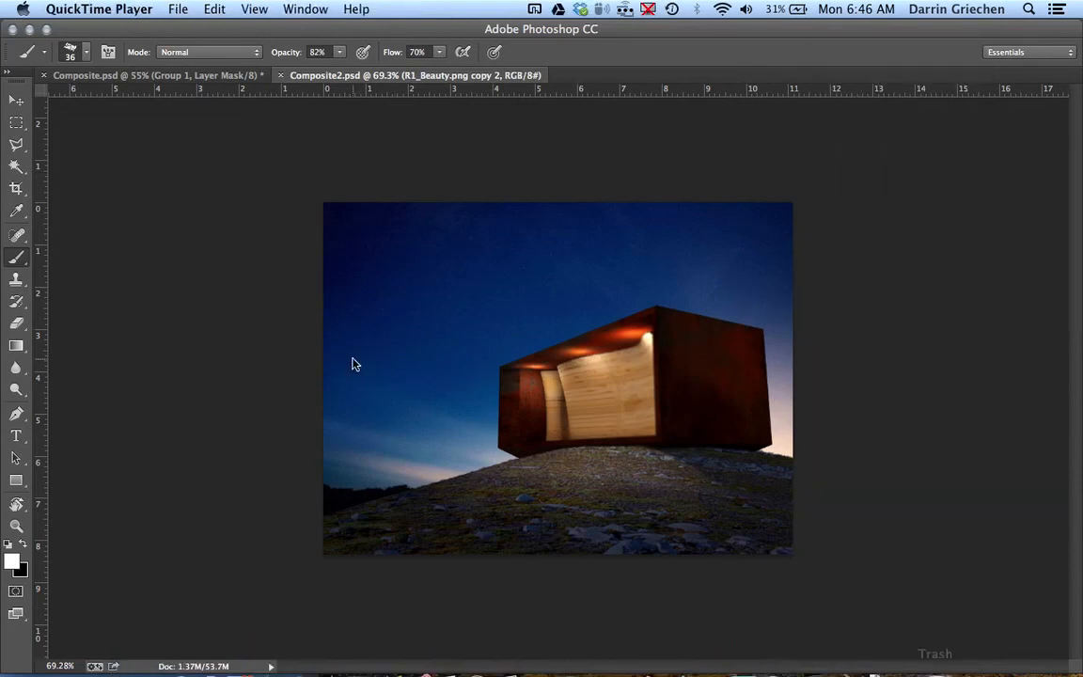